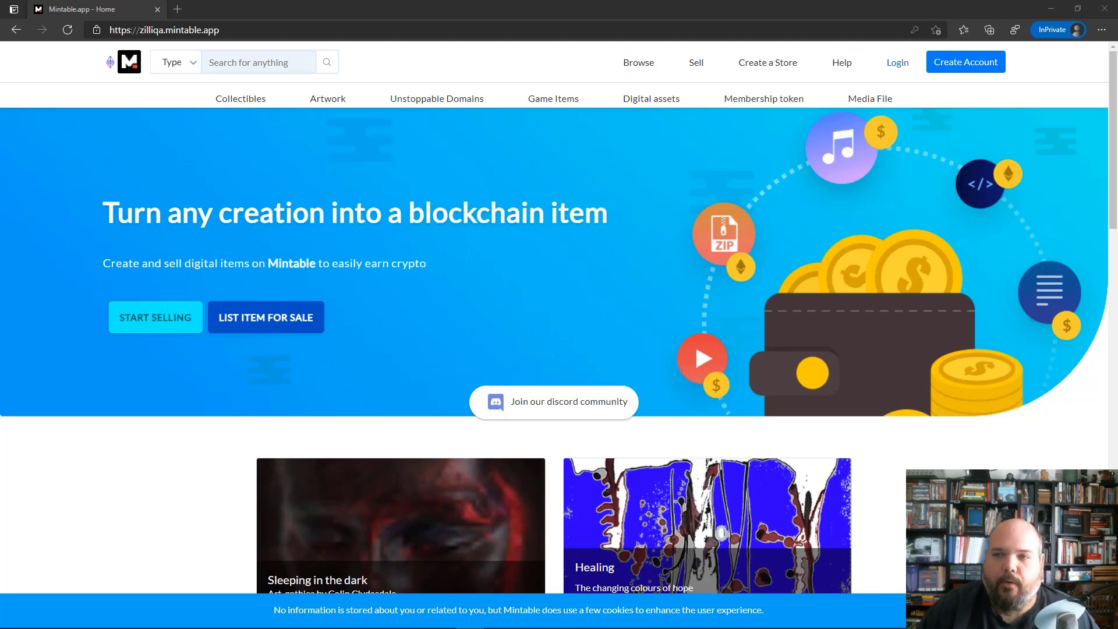
Open the profile page of the signed-in Mintable account
left_click(966, 67)
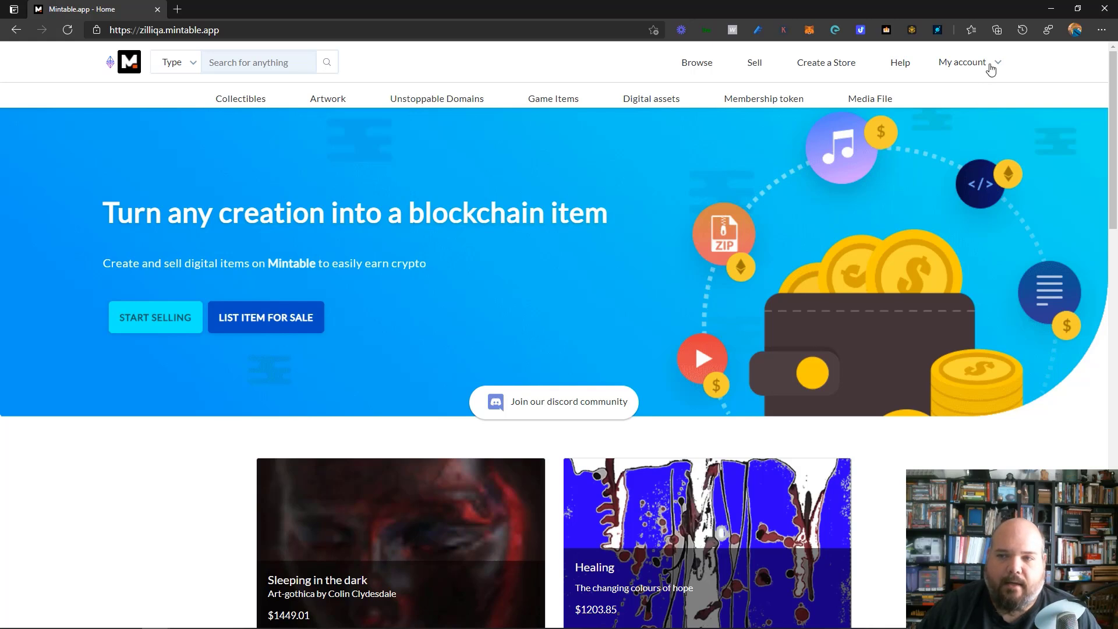
left_click(999, 65)
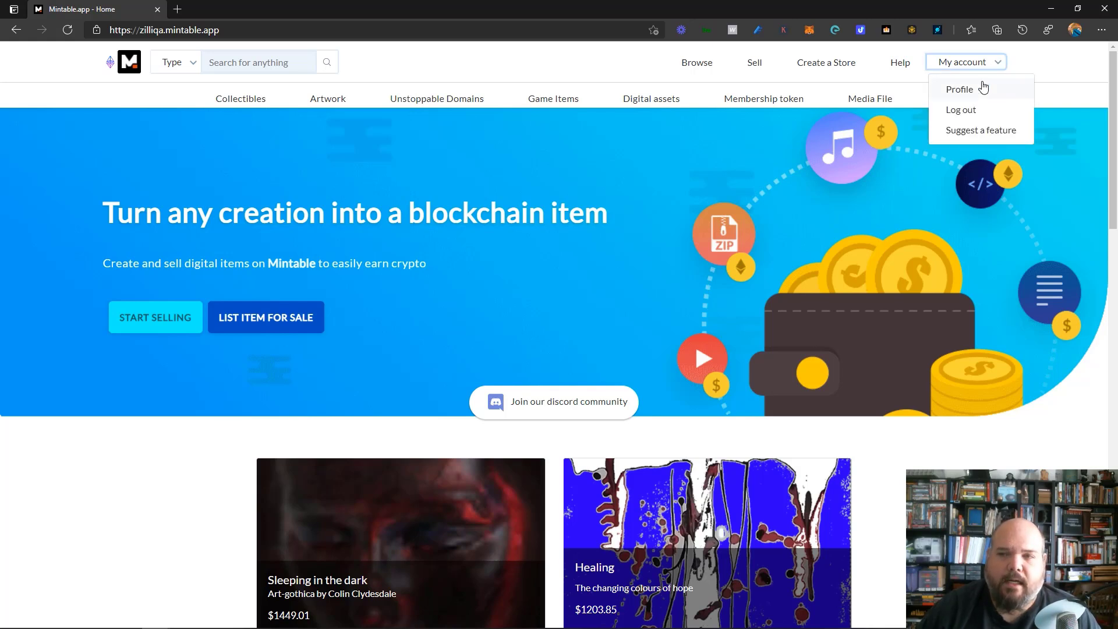
left_click(975, 91)
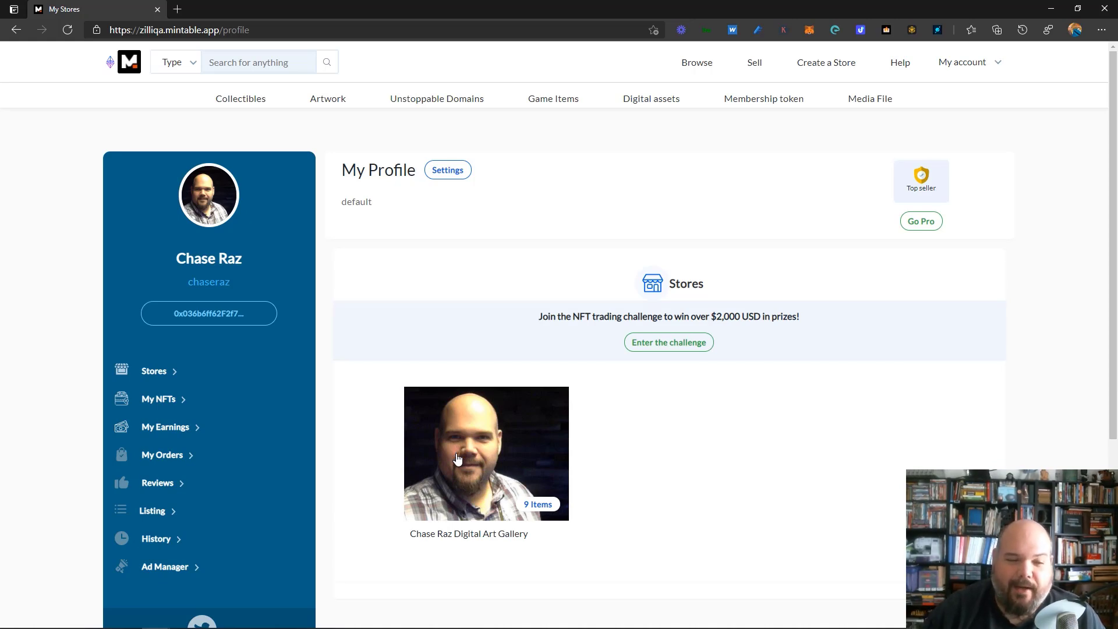
Open the digital art gallery store from the profile and look through its listed items
left_click(514, 481)
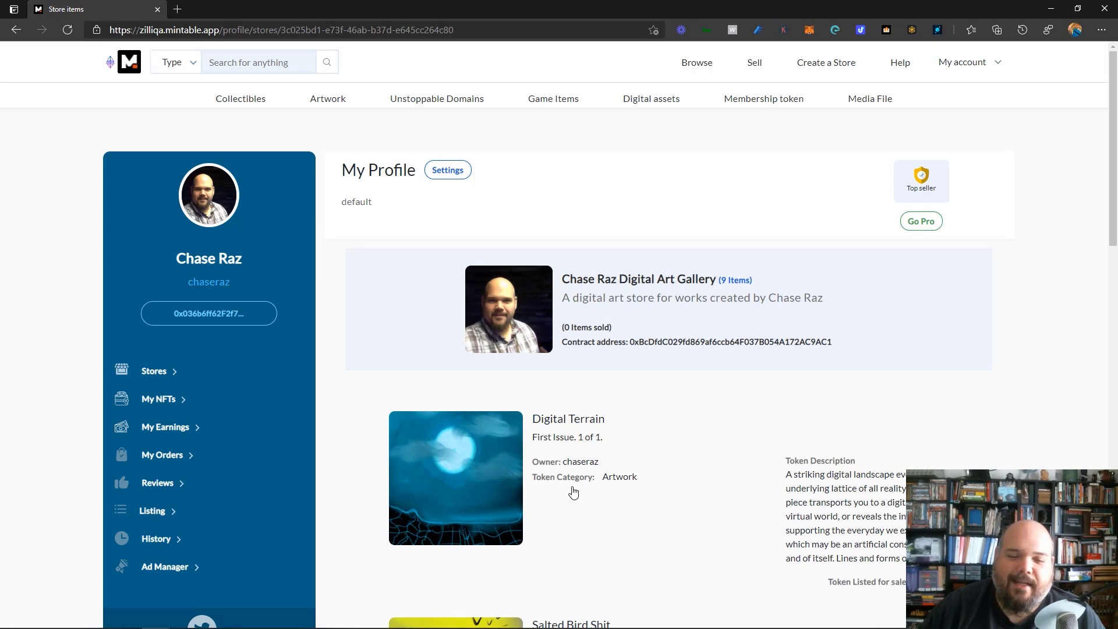
scroll(571, 491, "down", 6)
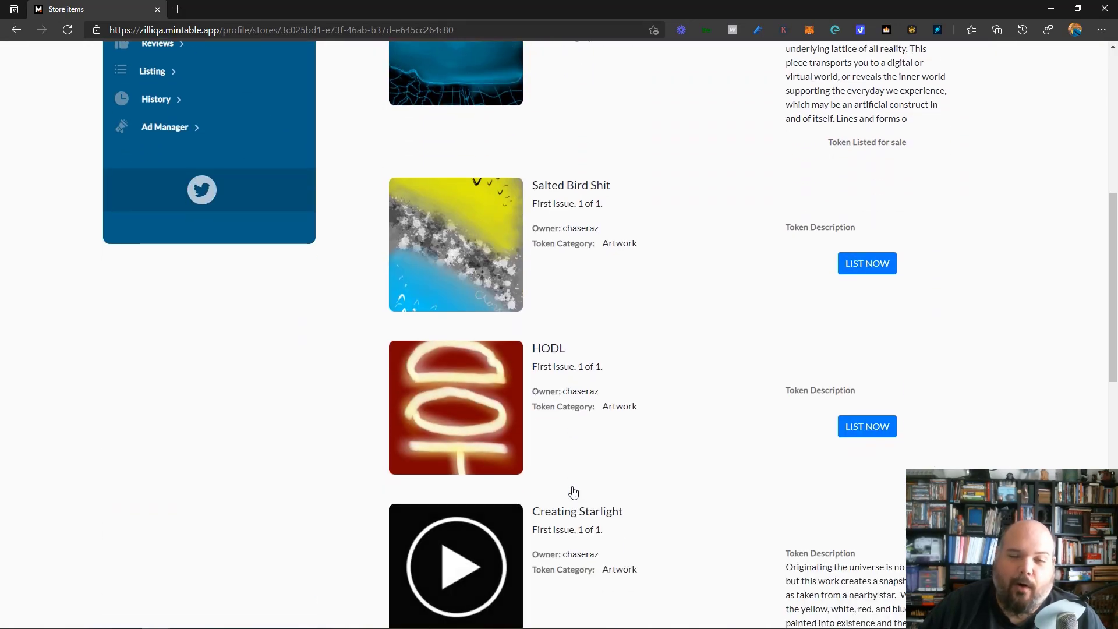
scroll(573, 491, "up", 8)
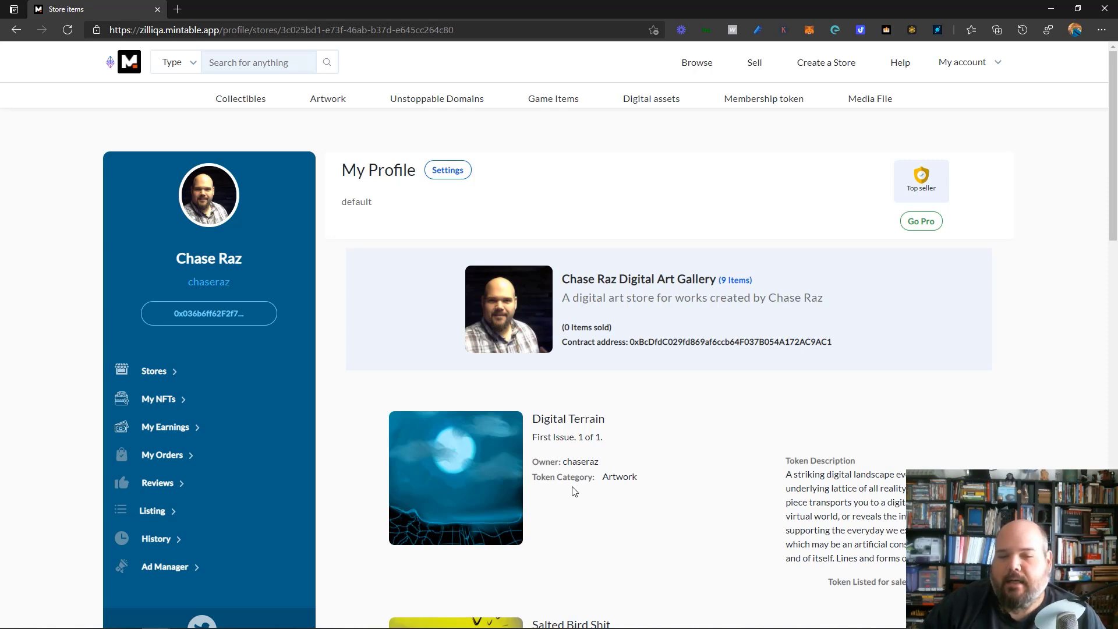
Open the Digital Terrain artwork, play its preview video, and return to the store's item list
left_click(572, 419)
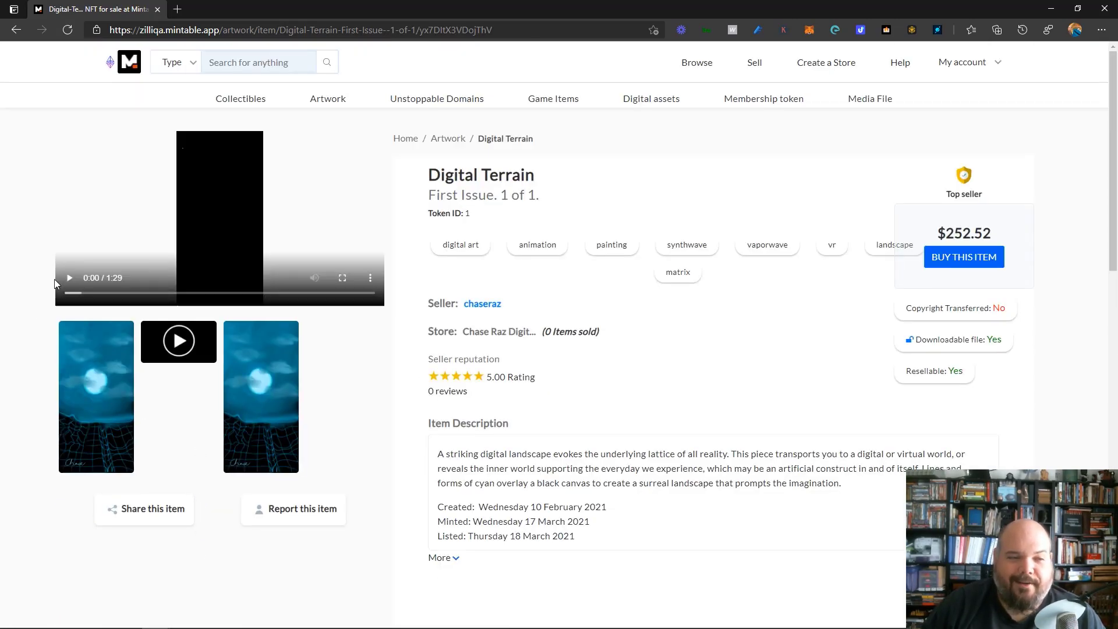
left_click(70, 279)
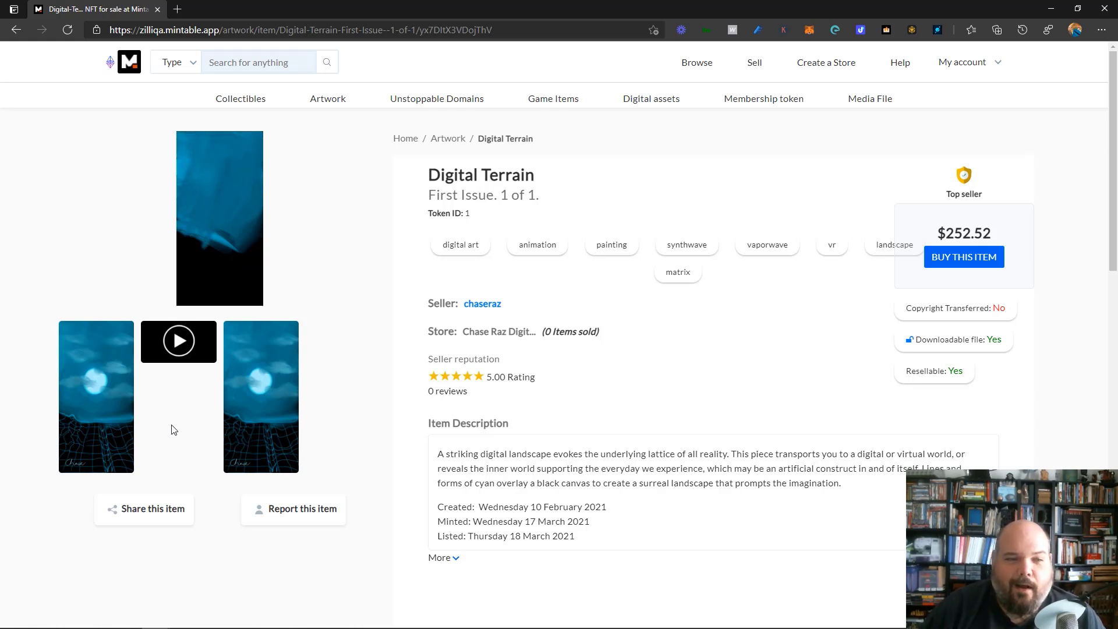
left_click(13, 32)
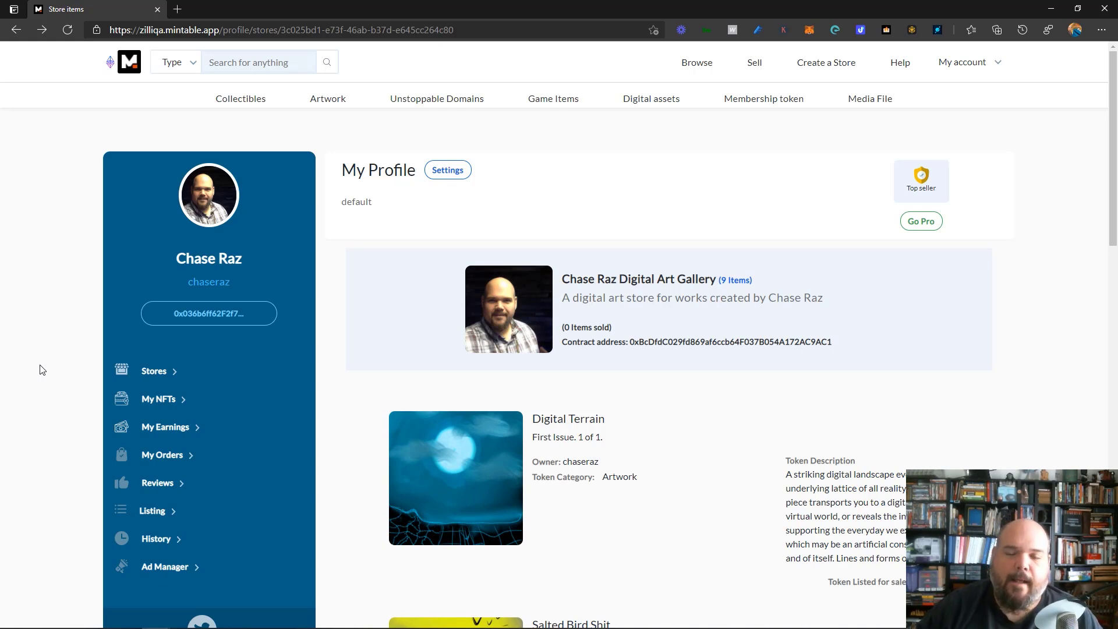
Check the profile's stores and the tokens under My NFTs, and return to the store list
left_click(156, 376)
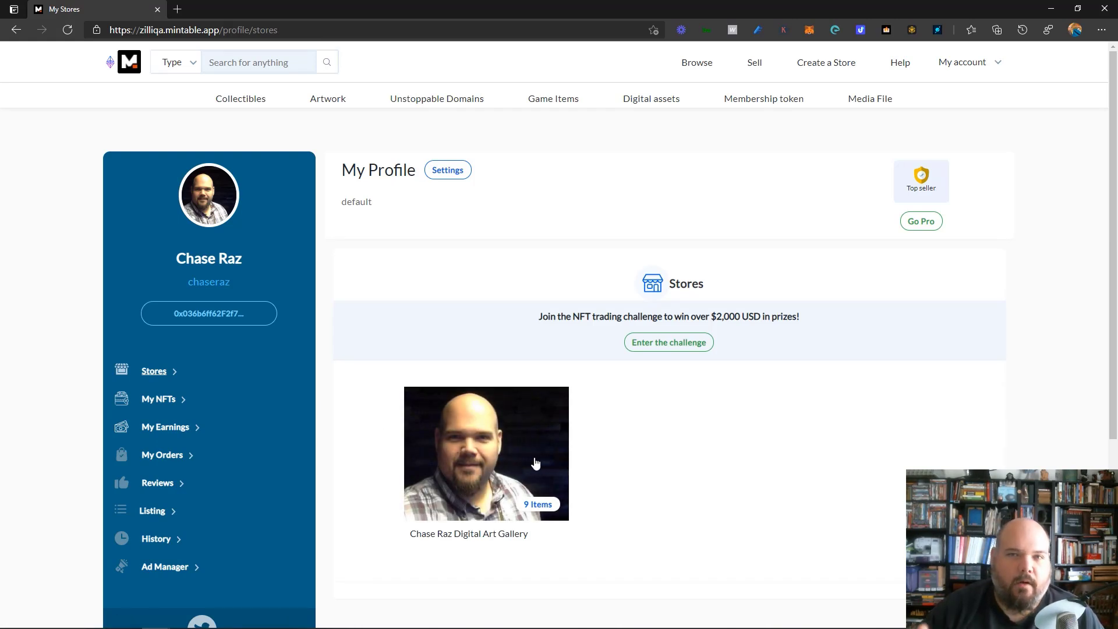
left_click(163, 403)
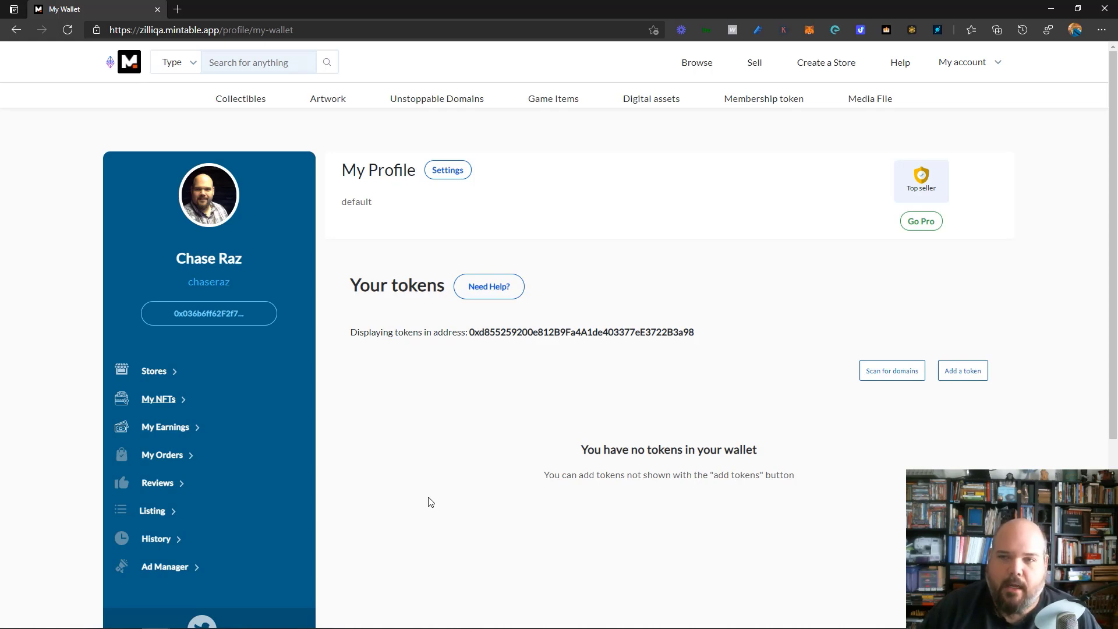
left_click(155, 371)
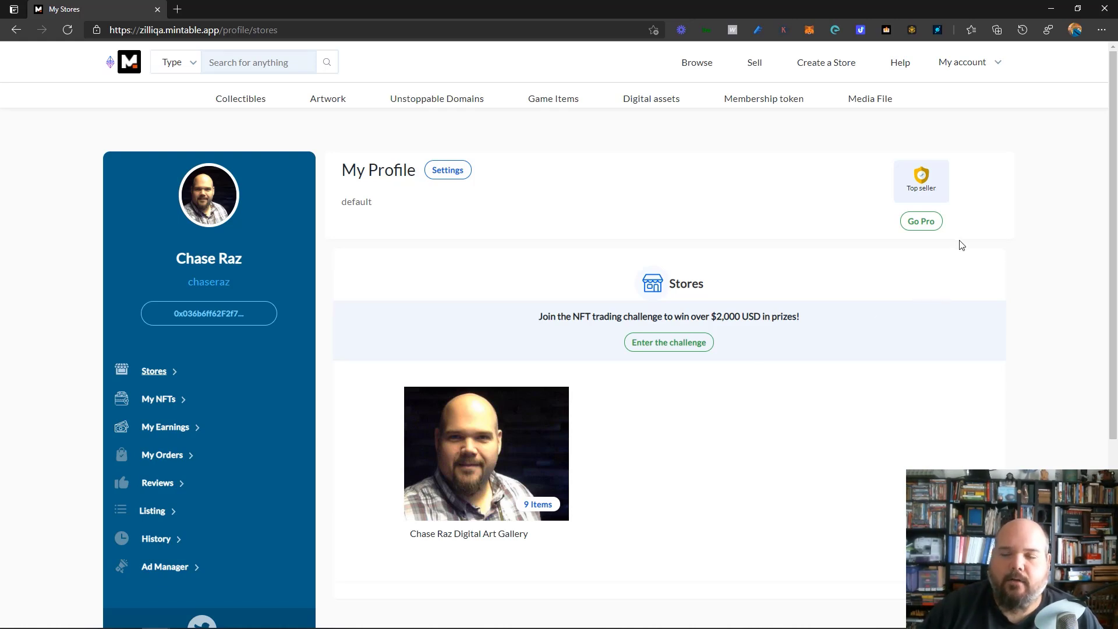
Open the profile settings and view the display name, wallet address and social media fields
left_click(998, 67)
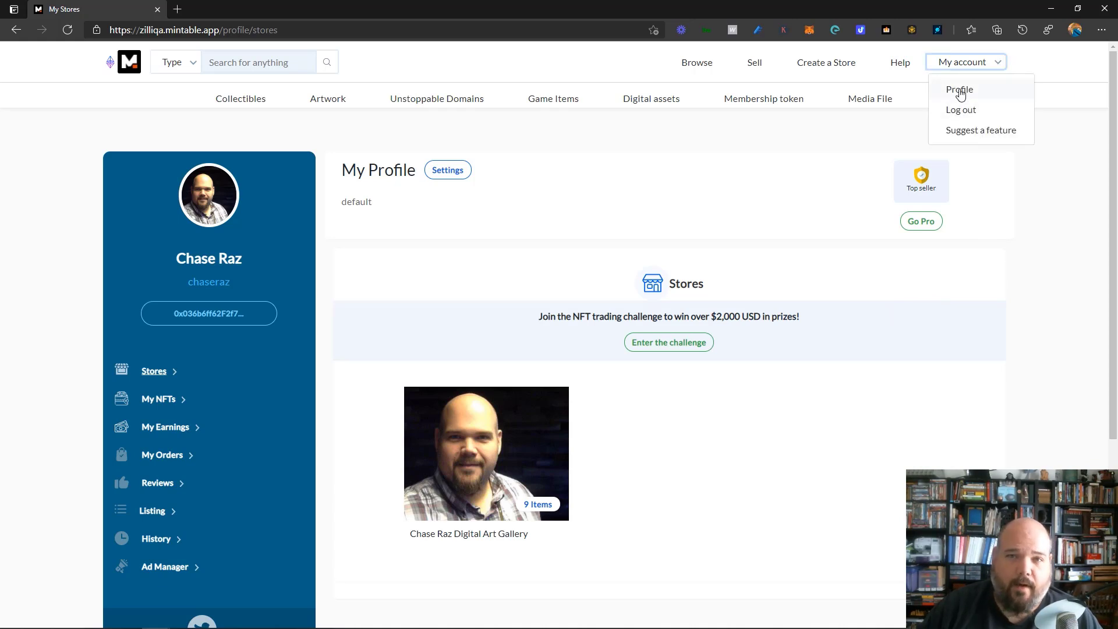
left_click(640, 514)
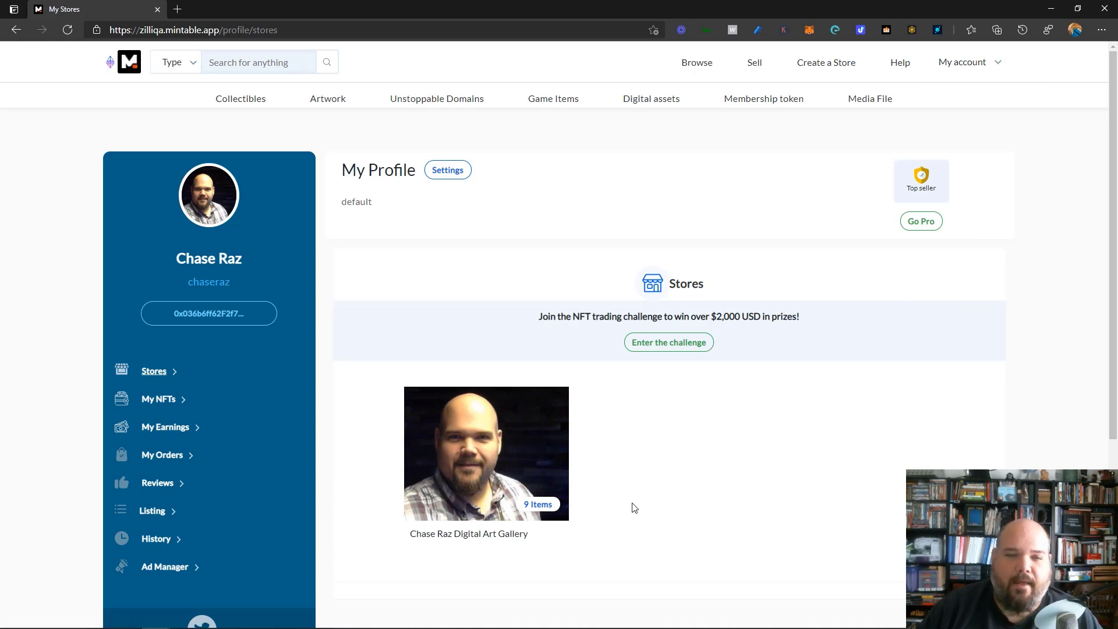
left_click(449, 175)
scroll(828, 297, "down", 5)
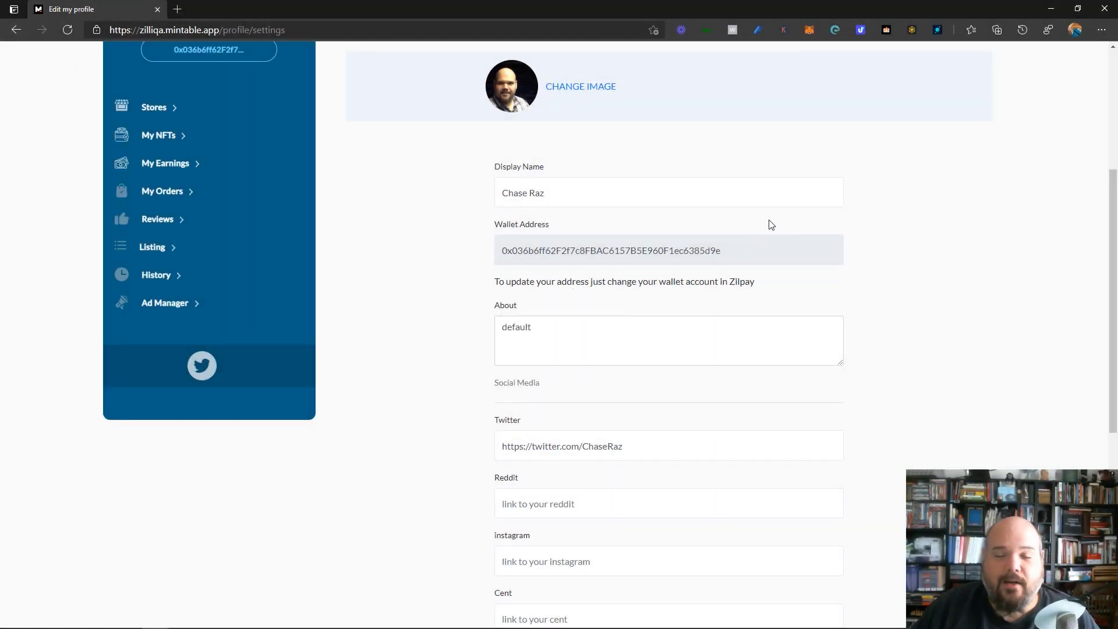
Switch the browser wallet extension to the second account in its account list and close the wallet
left_click(835, 33)
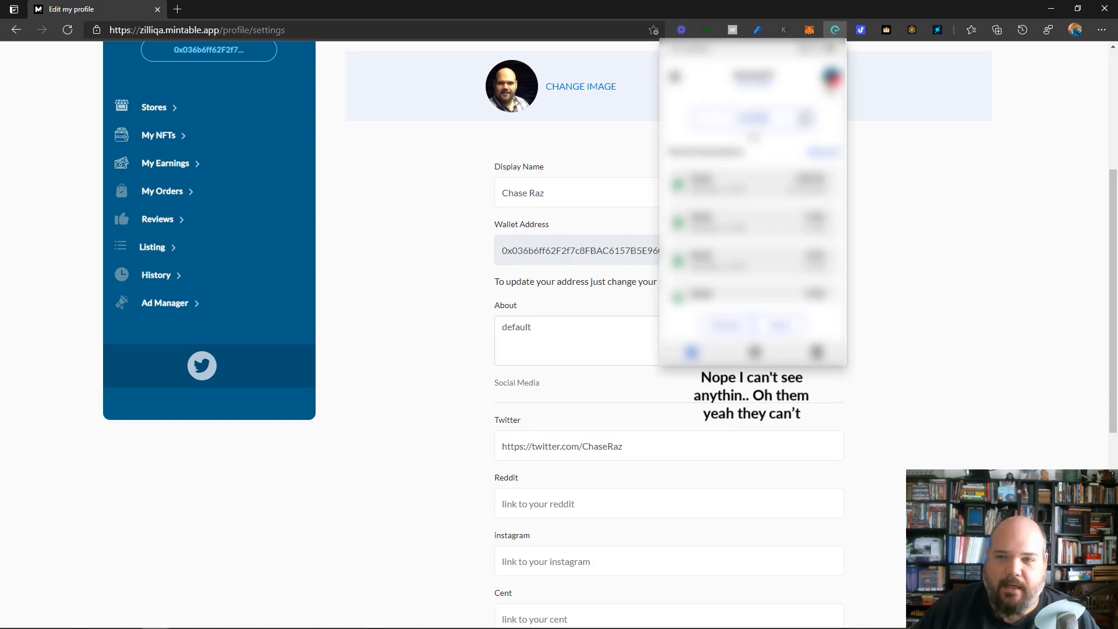
left_click(830, 81)
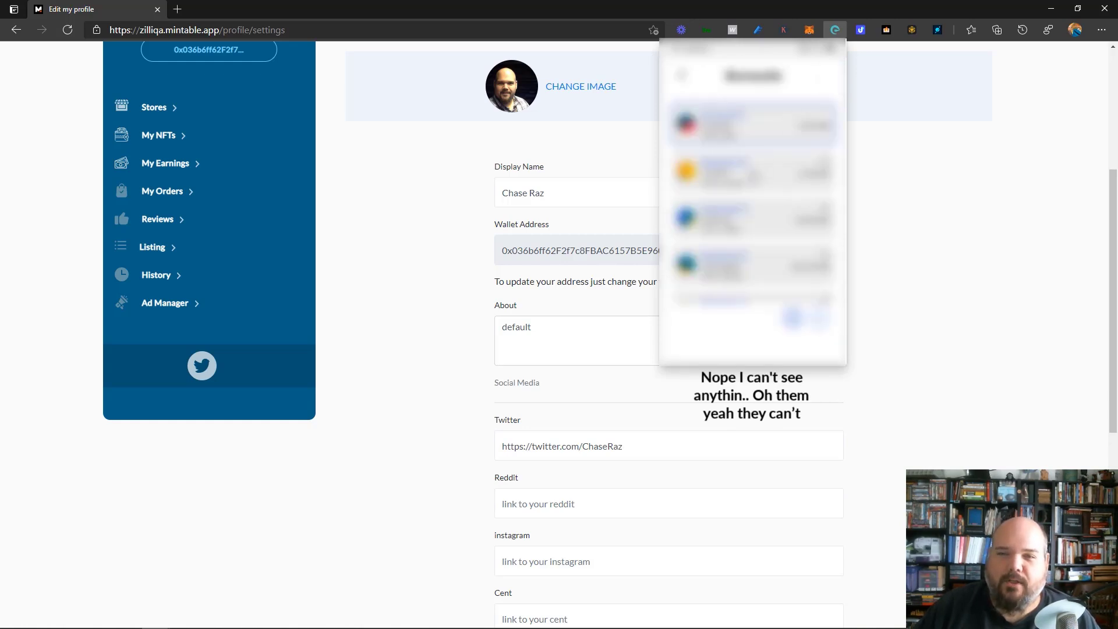
left_click(752, 175)
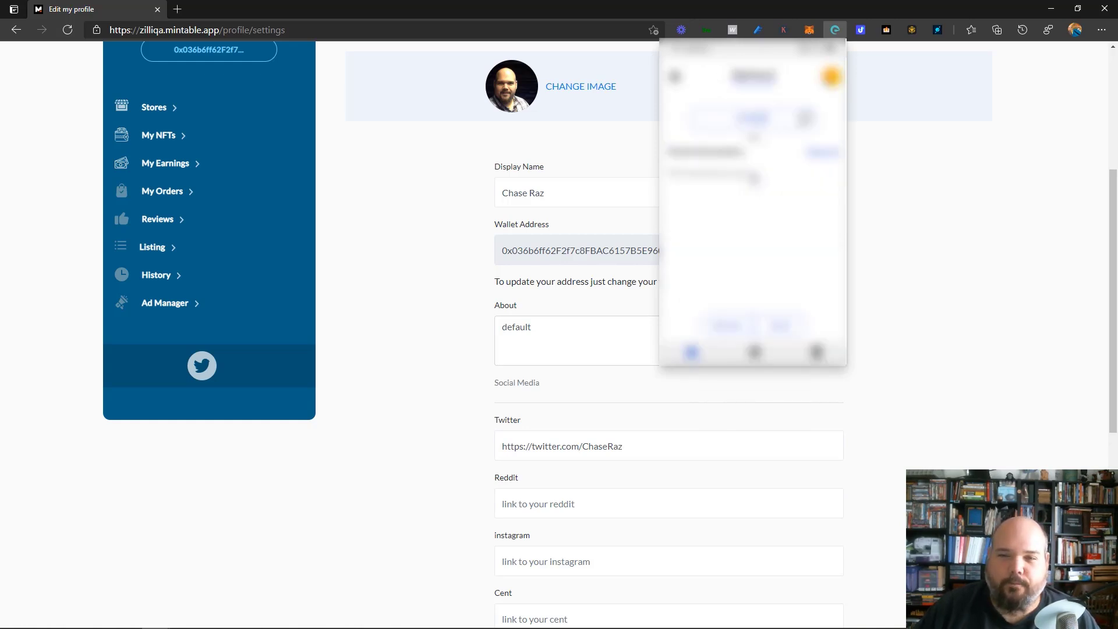
left_click(936, 246)
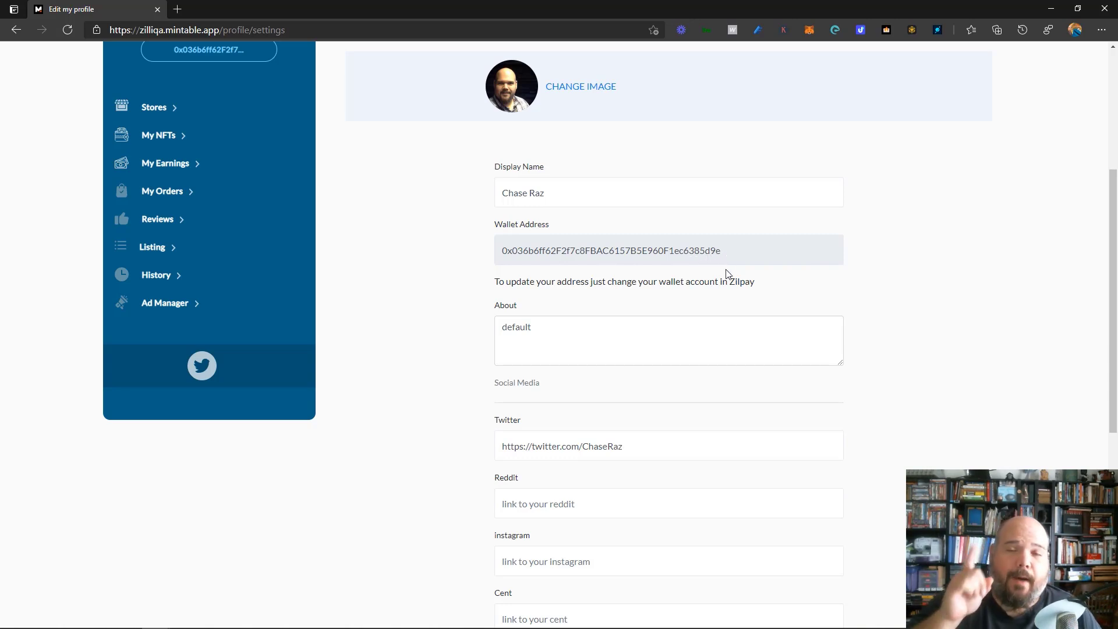
Save the profile settings and return to the profile's store list
scroll(727, 273, "down", 6)
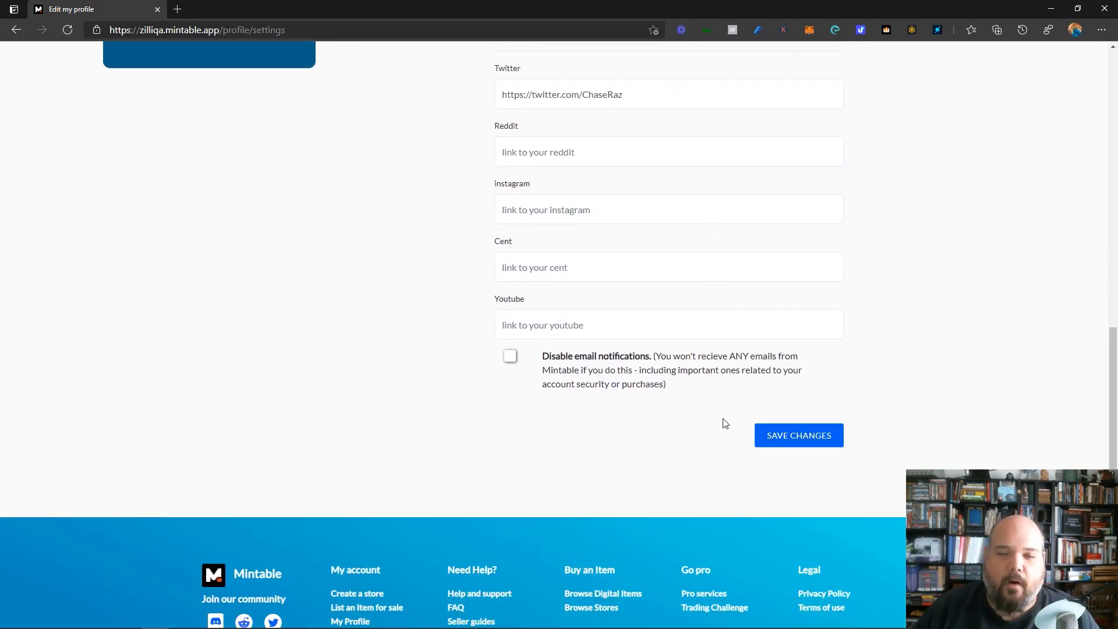
left_click(802, 441)
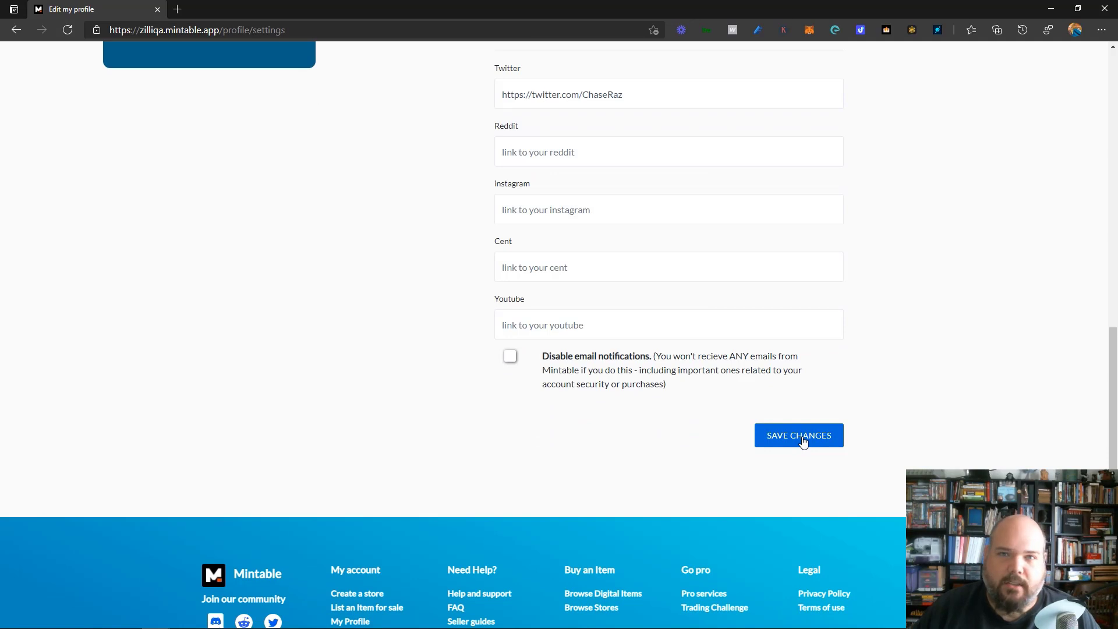
scroll(802, 440, "up", 6)
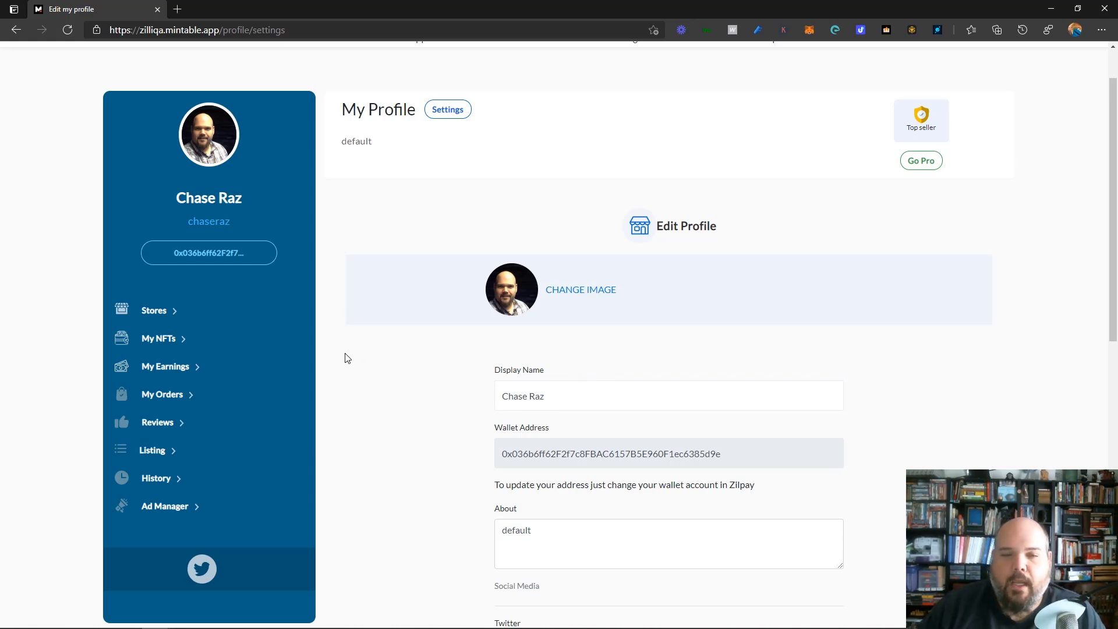
scroll(346, 358, "up", 1)
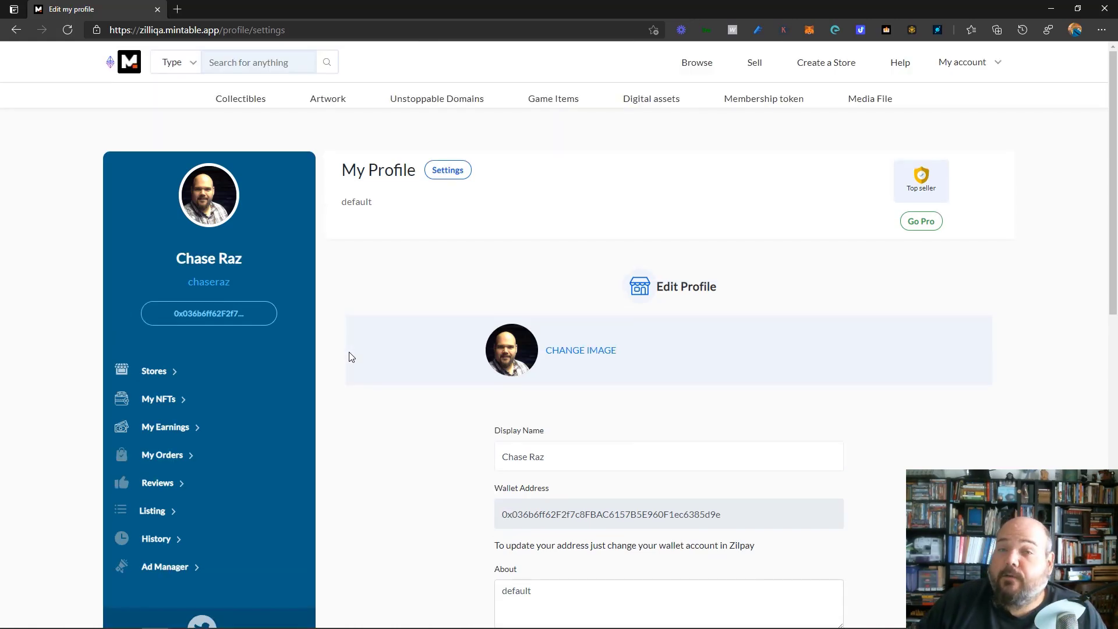
left_click(151, 373)
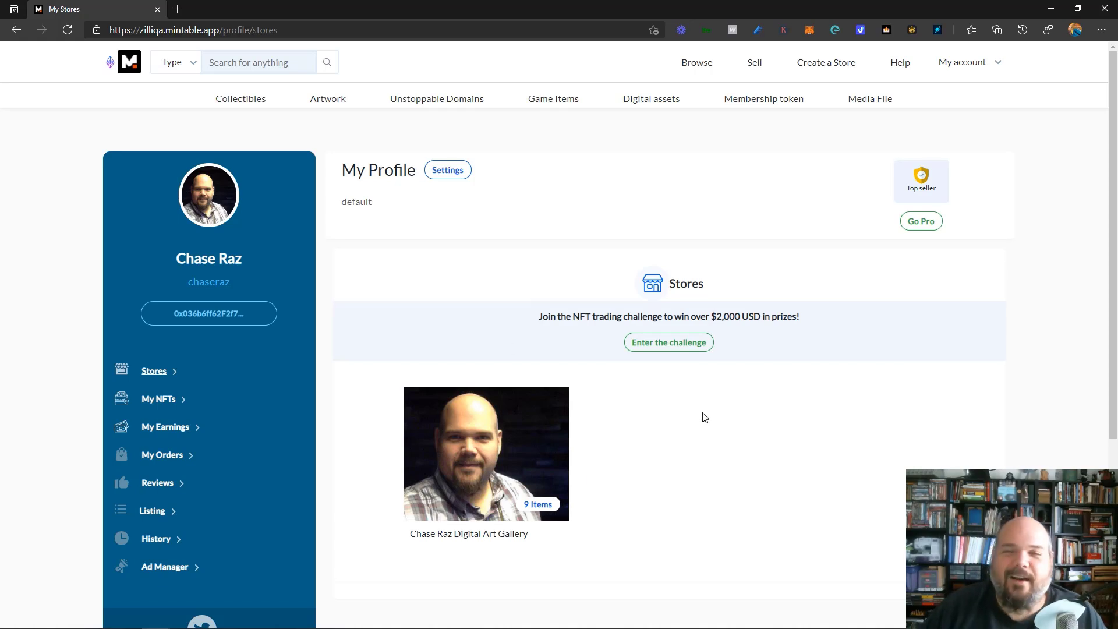
Start creating a new store and go to the Basic Information part of its form
left_click(825, 64)
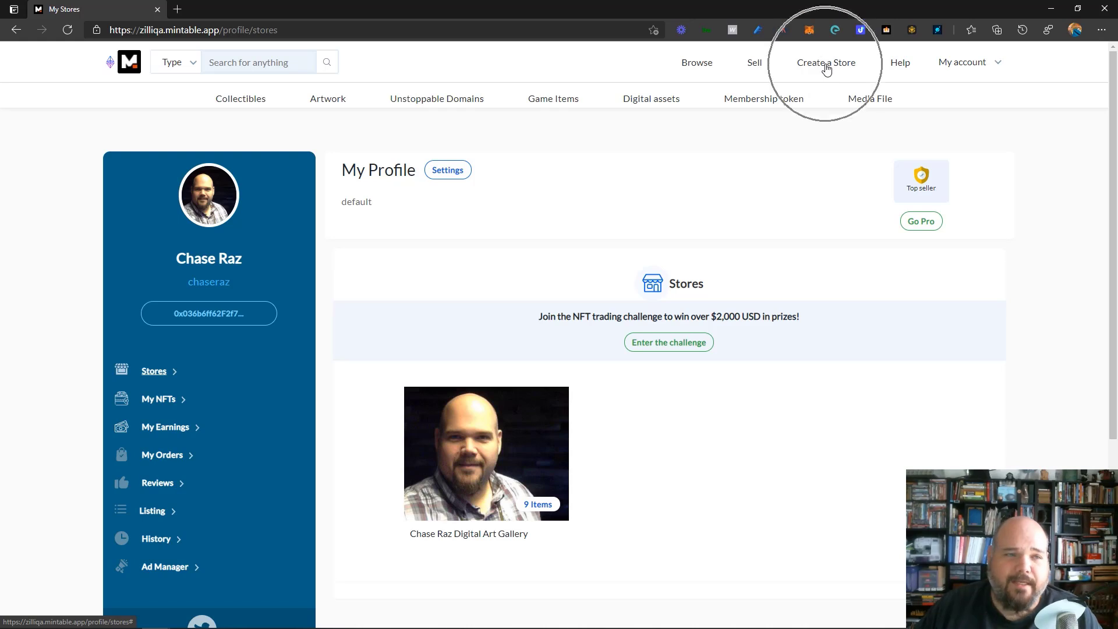
left_click(826, 65)
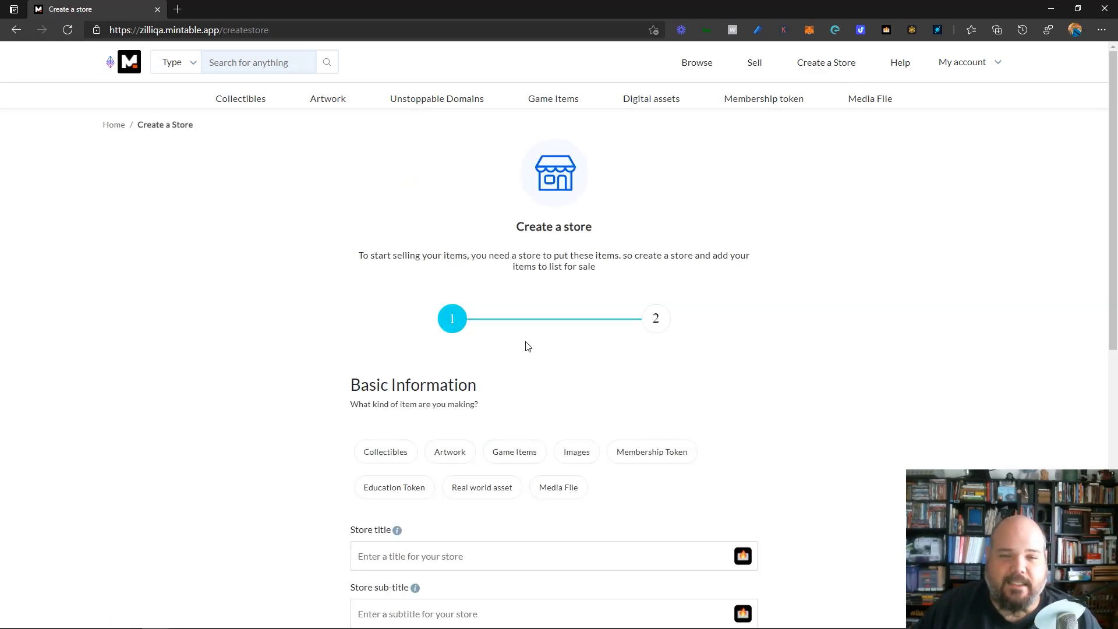
scroll(279, 353, "down", 3)
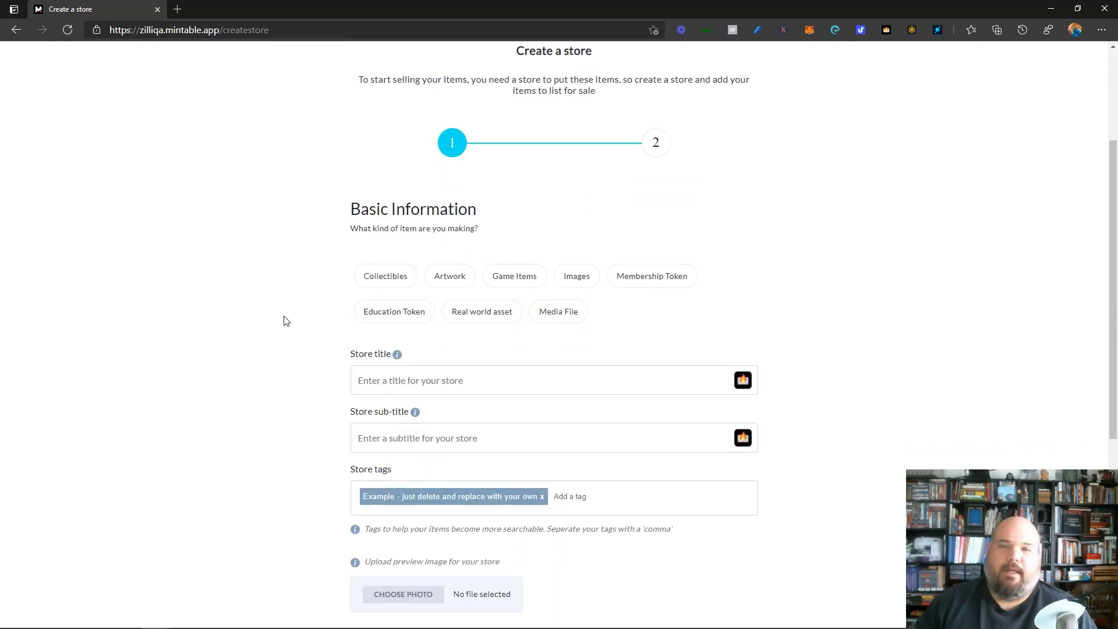
scroll(286, 320, "down", 2)
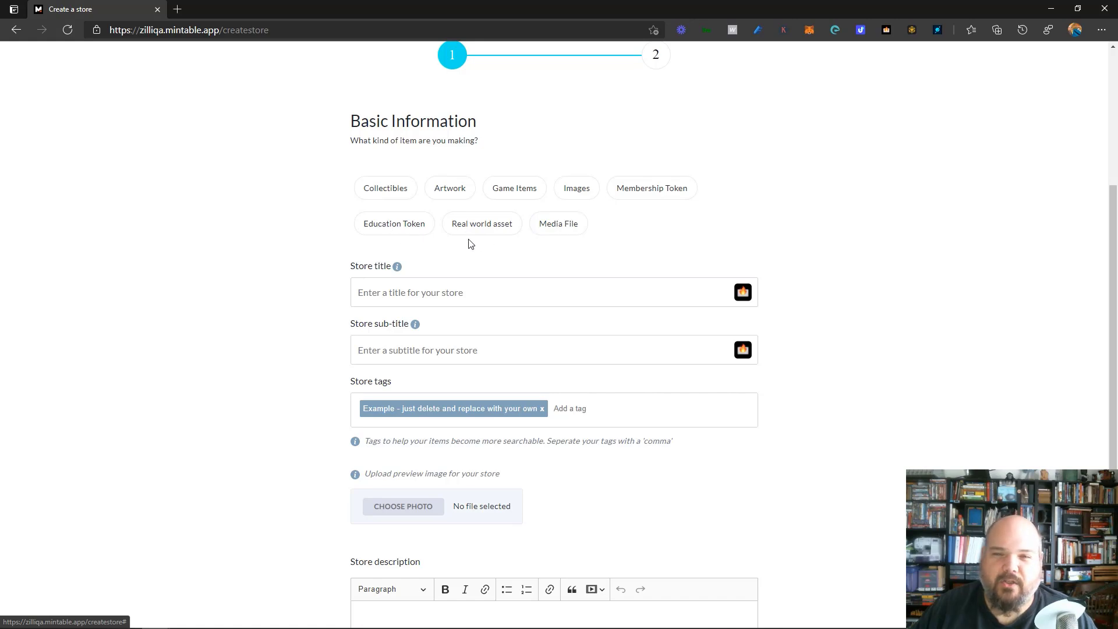
left_click(396, 230)
left_click(395, 231)
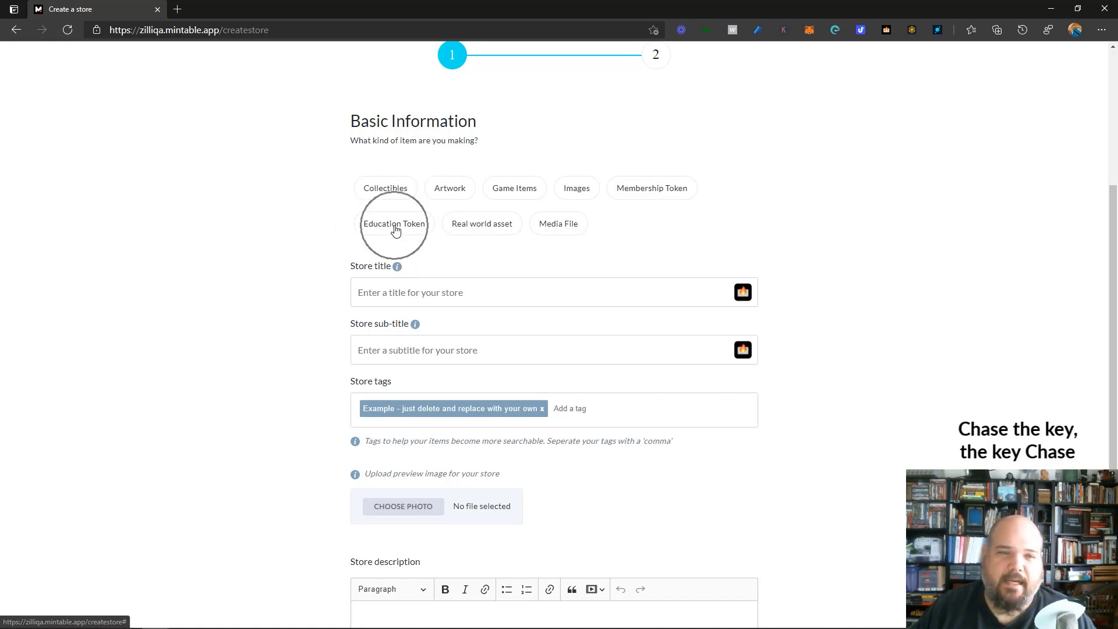
left_click(395, 231)
left_click(395, 227)
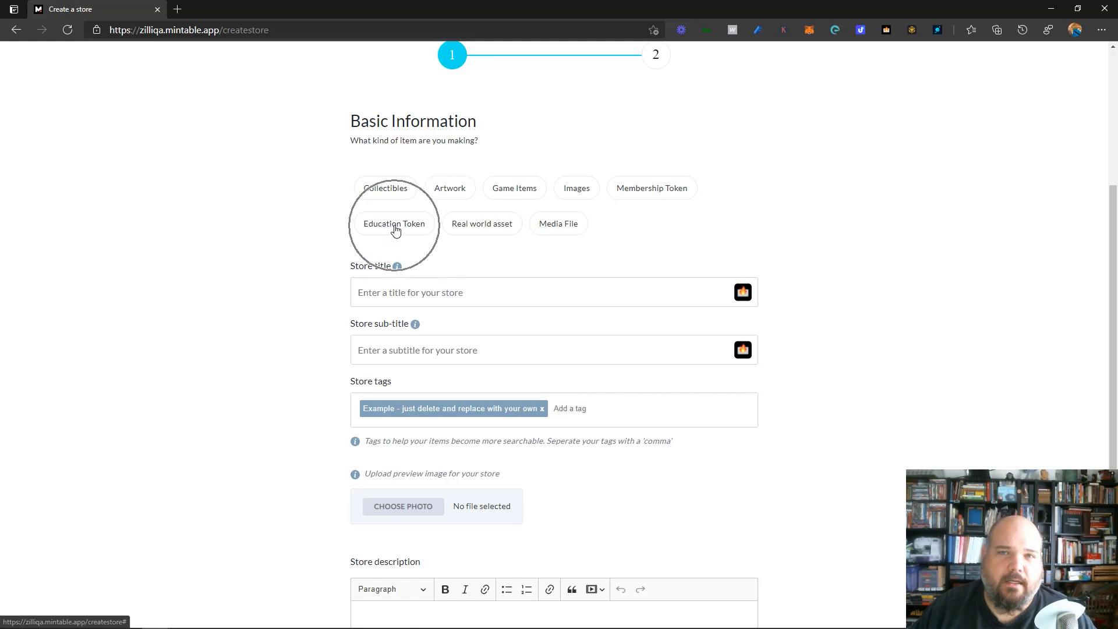
left_click(394, 227)
left_click(395, 229)
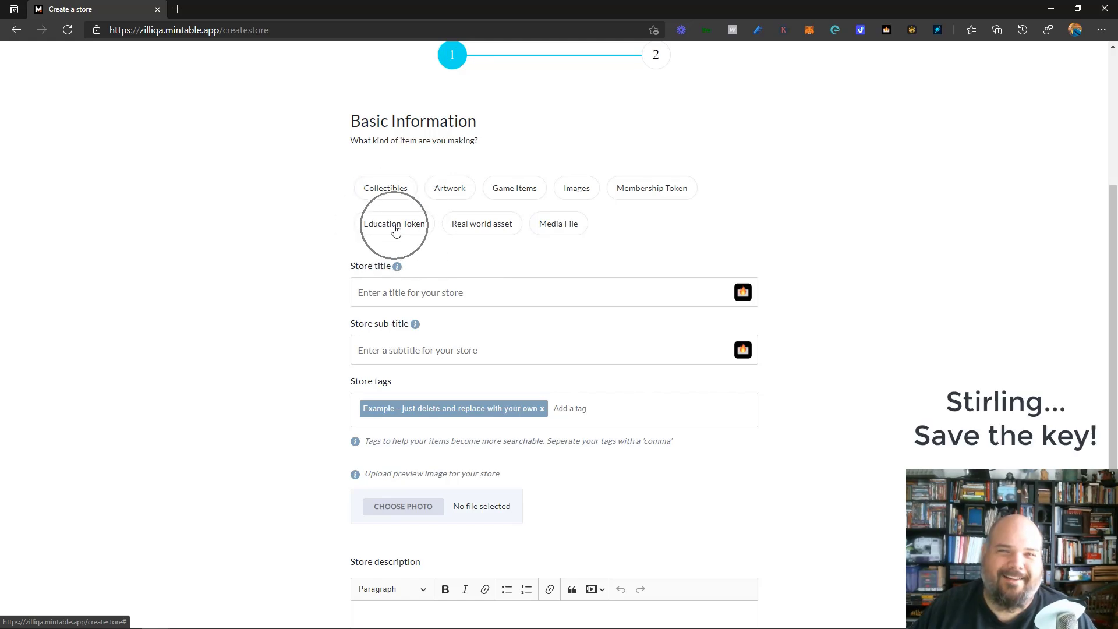
left_click(396, 229)
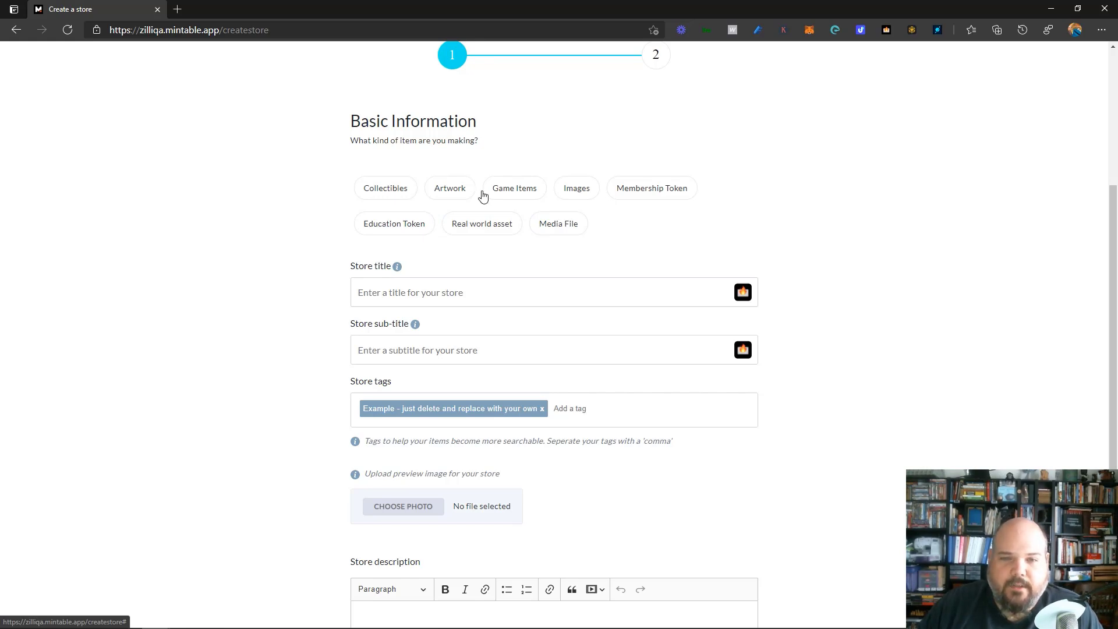
Choose Images as the kind of item for the new store and open the store title for editing
left_click(579, 197)
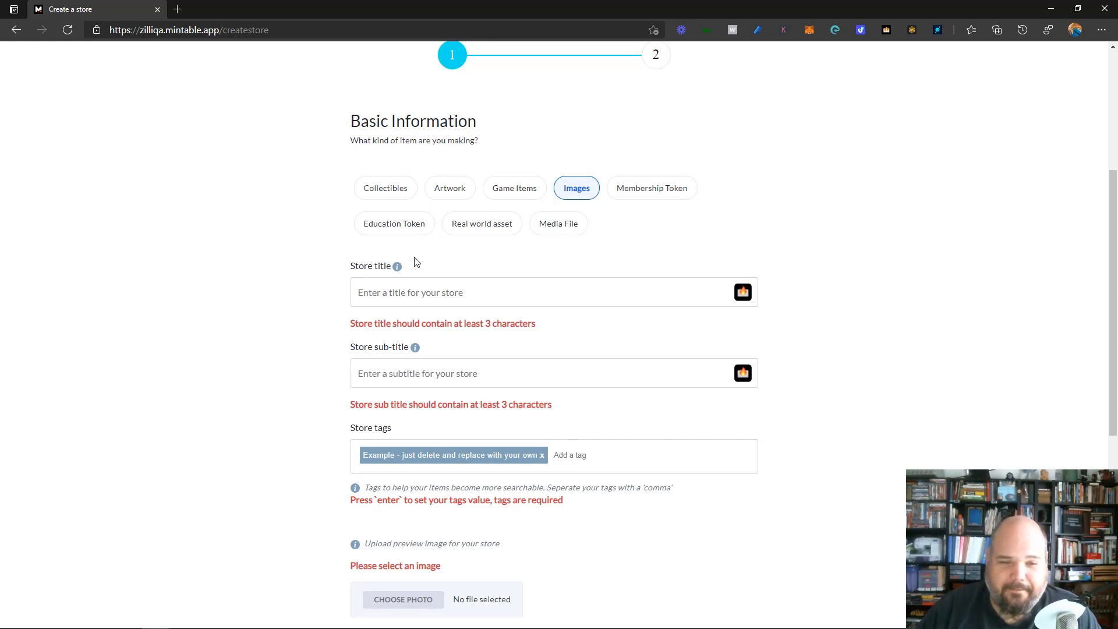
scroll(307, 268, "down", 2)
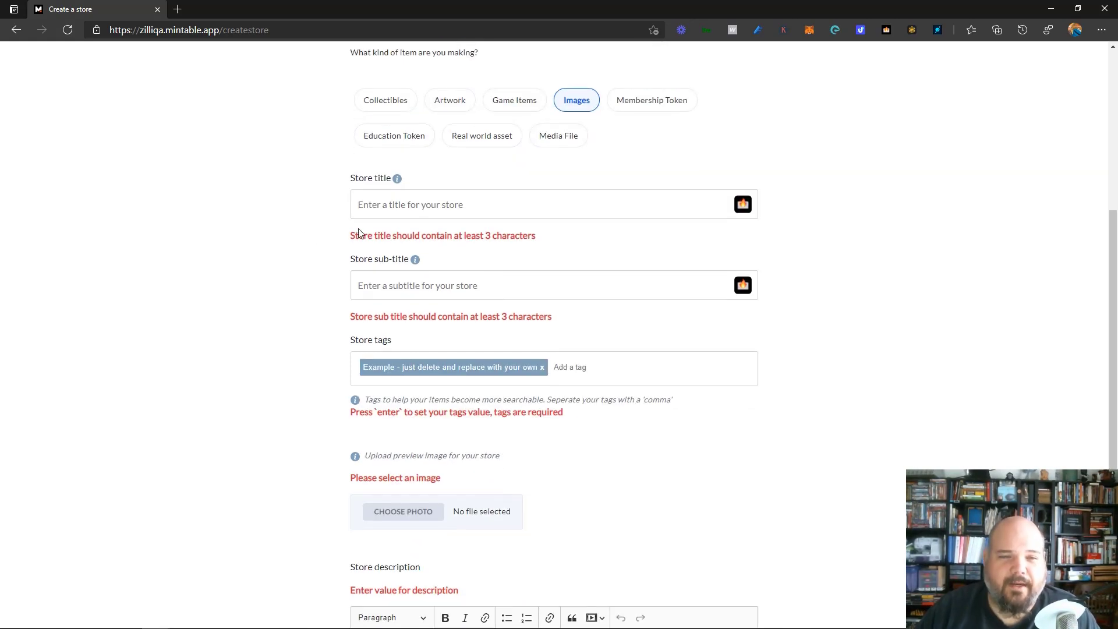
left_click(477, 210)
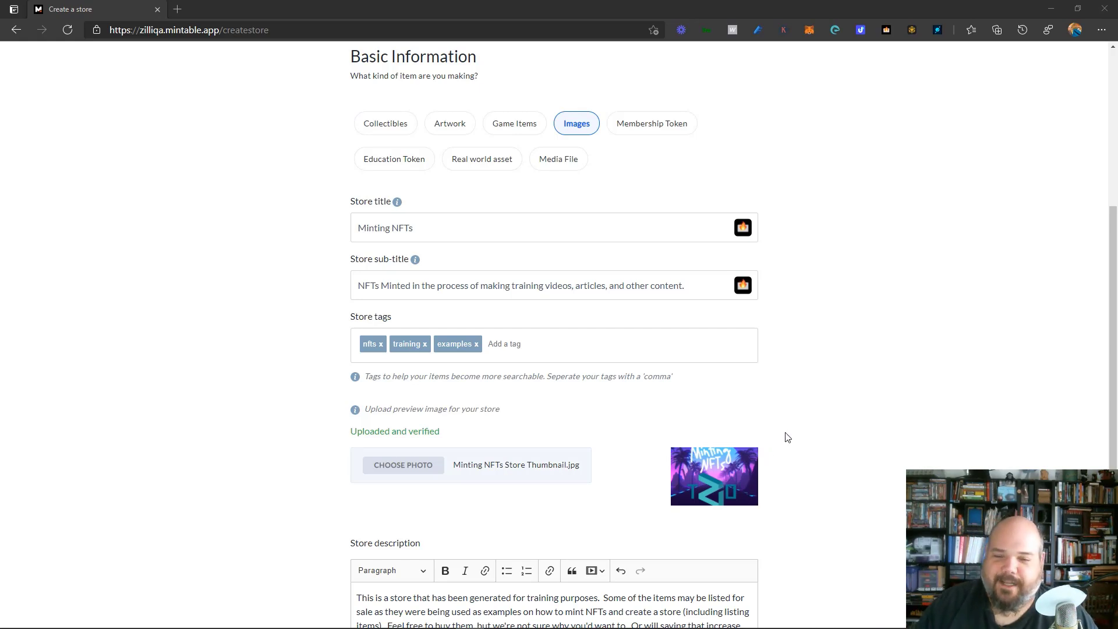
Advance the completed store form to its Information Preview and review the store details down to the description
scroll(791, 440, "down", 3)
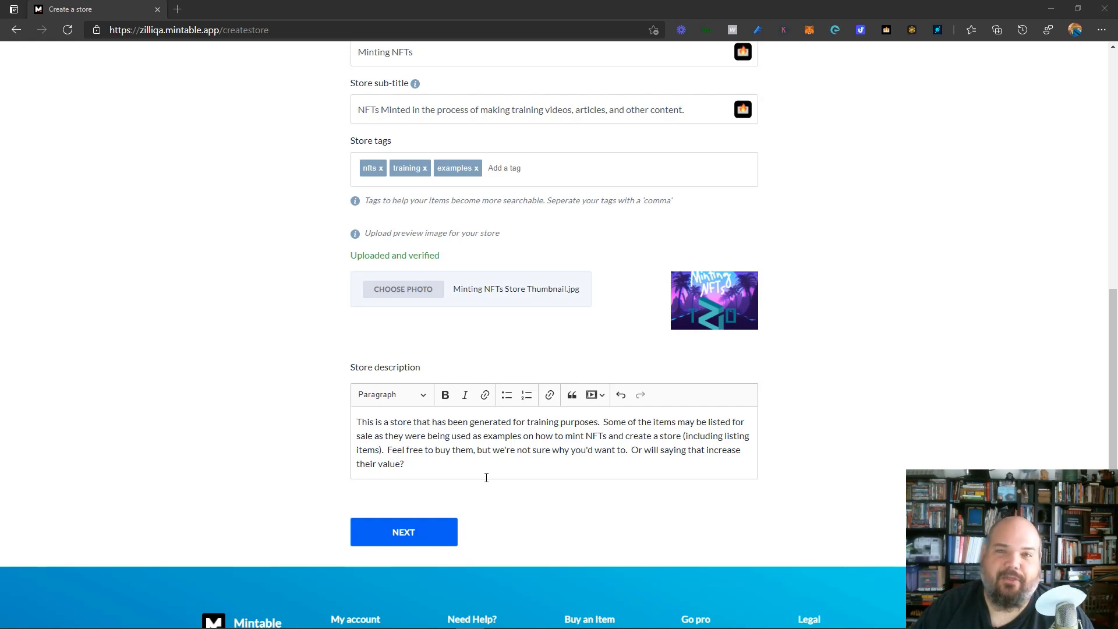
left_click(413, 533)
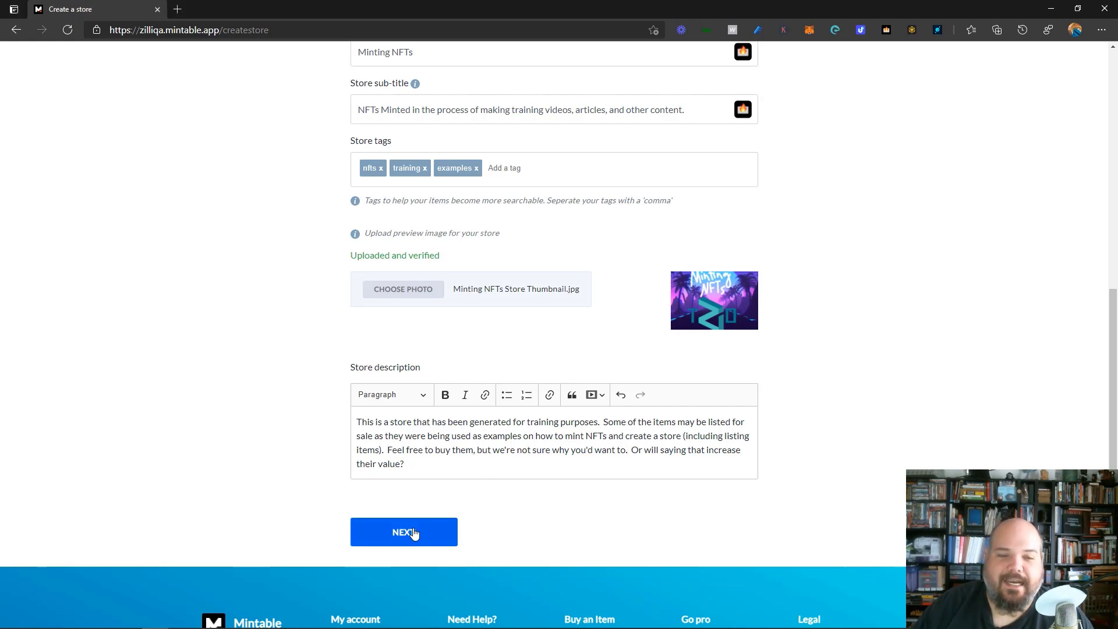
scroll(484, 458, "up", 5)
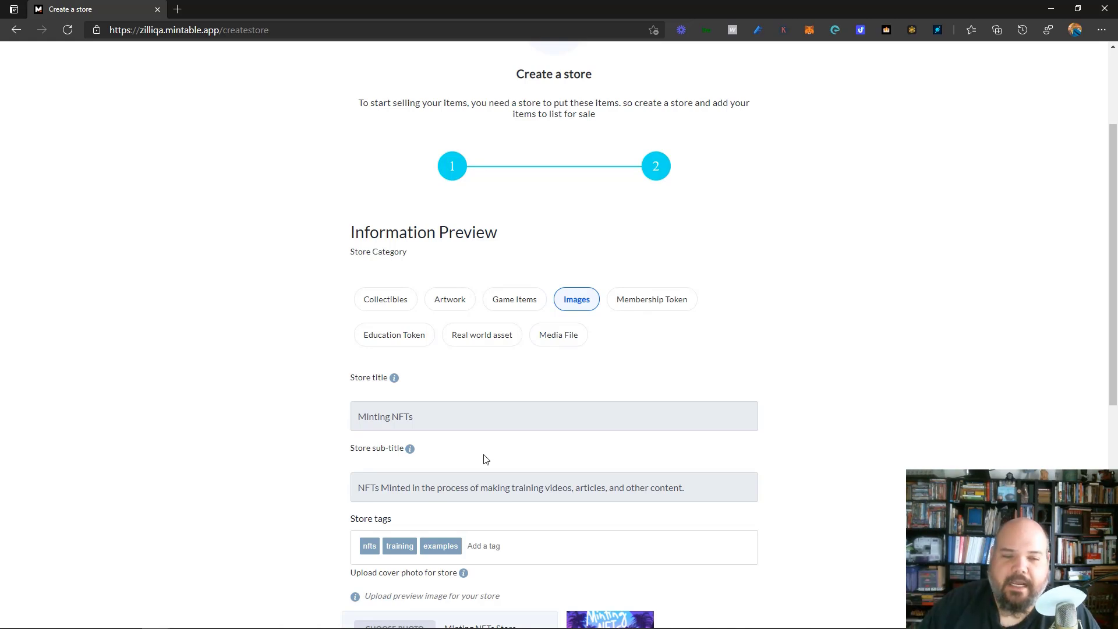
scroll(483, 459, "down", 2)
scroll(484, 457, "down", 6)
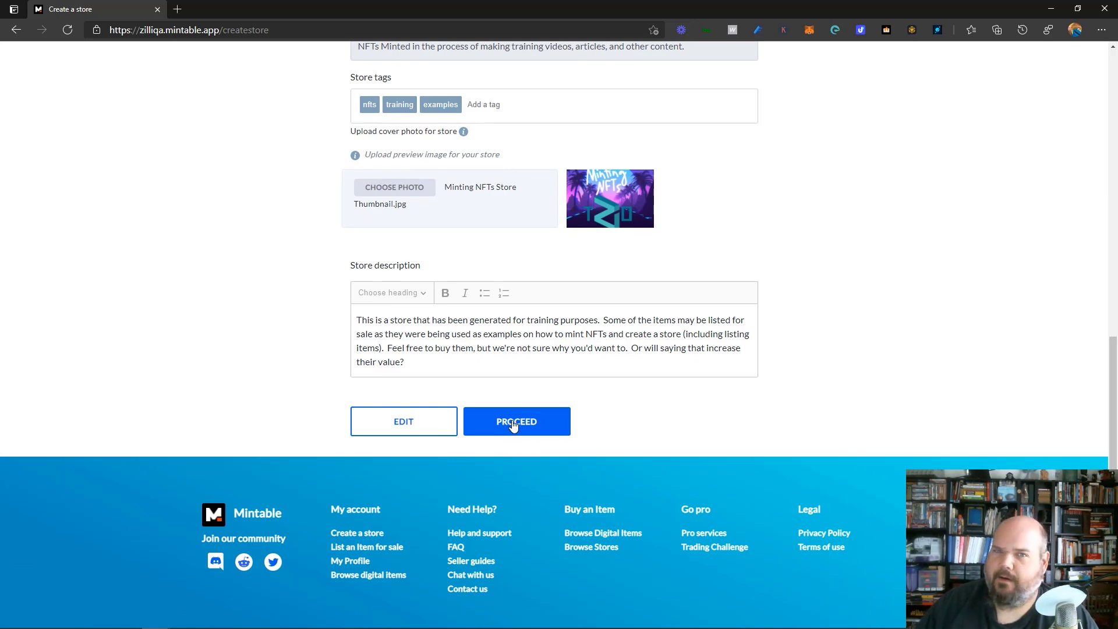
Try to submit the transaction that creates the Minting NFTs store on the blockchain and dismiss the browser alert
left_click(513, 426)
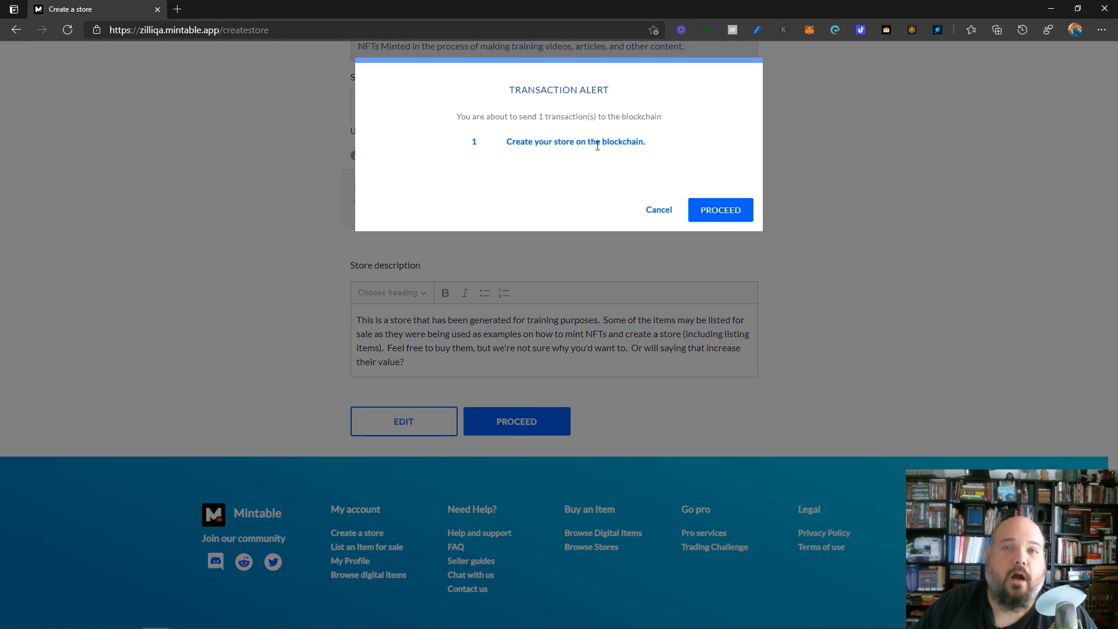
left_click(719, 217)
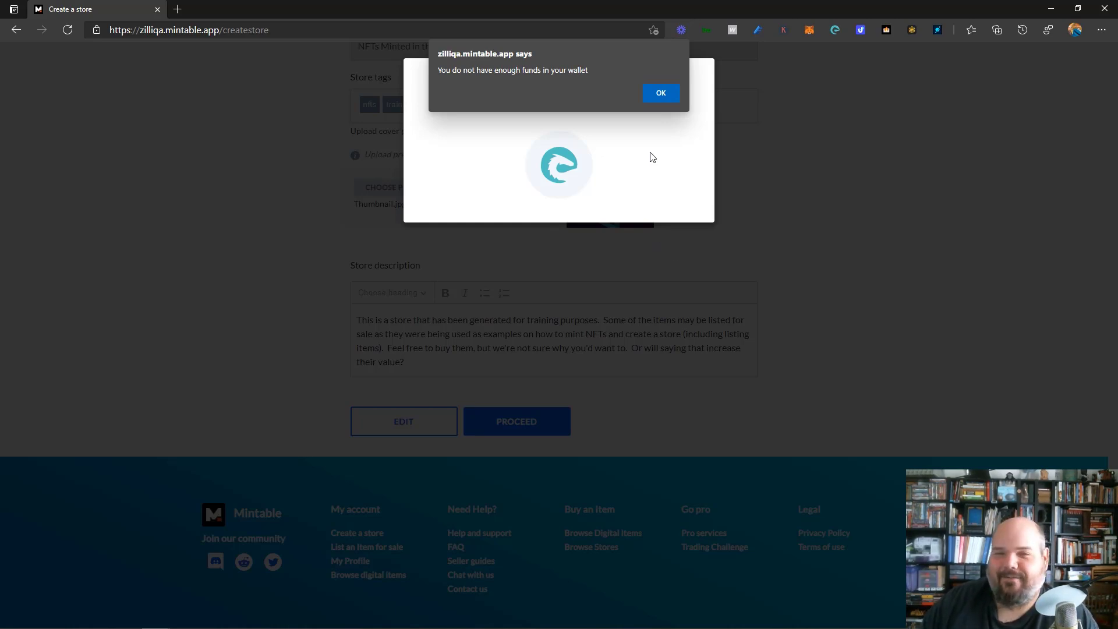
left_click(663, 95)
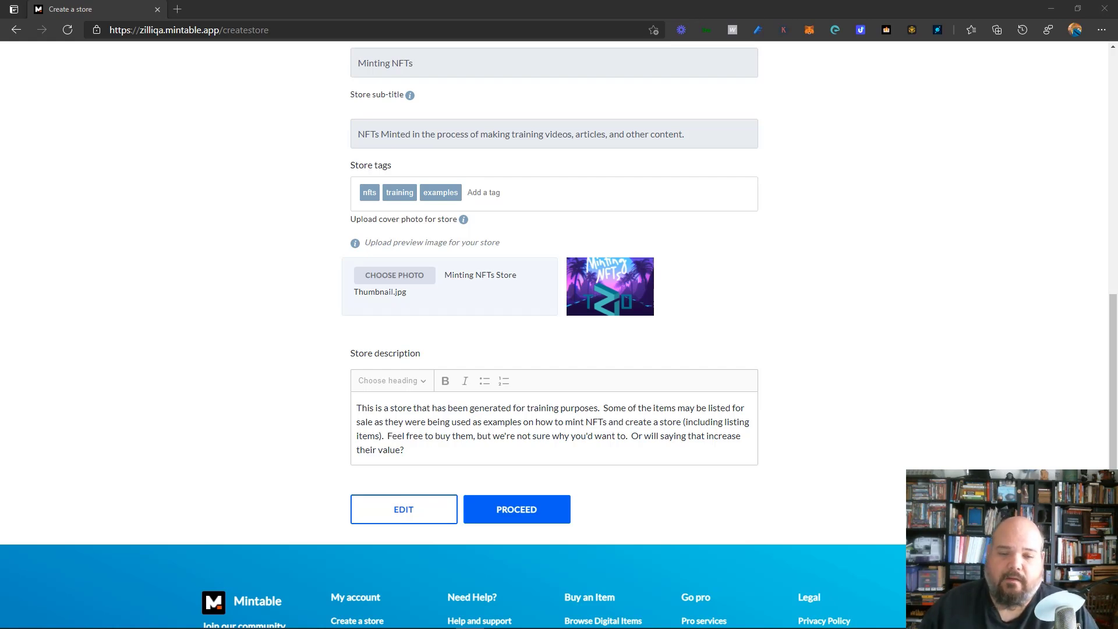
Create the Minting NFTs store on the blockchain through ZilPay, confirming the transaction with the Average 60 ZIL fee
left_click(520, 516)
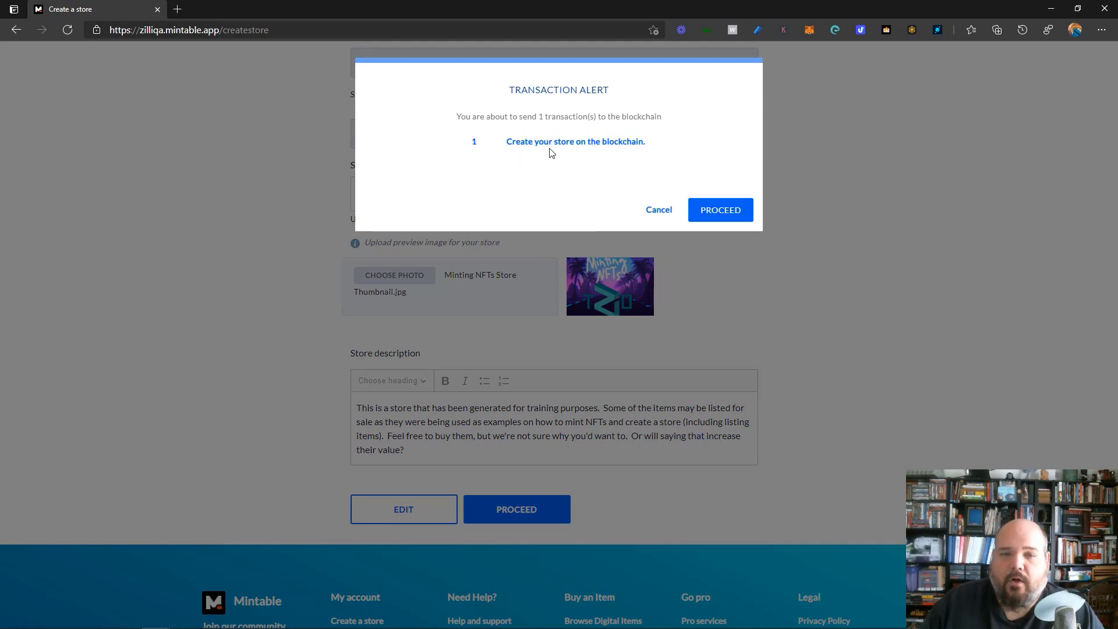
left_click(729, 211)
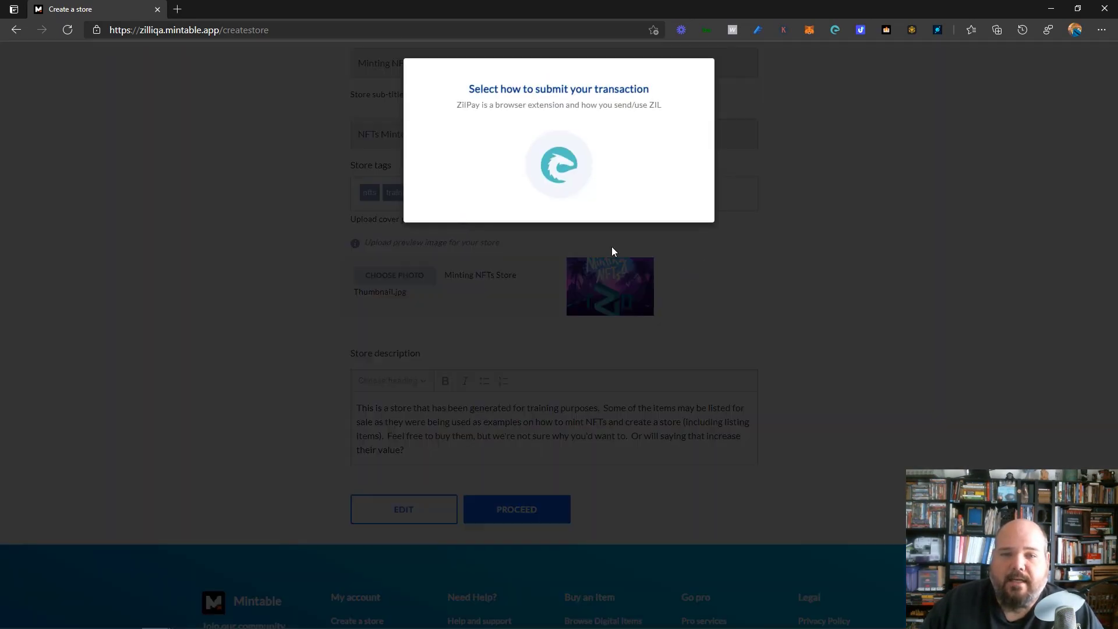
left_click(560, 173)
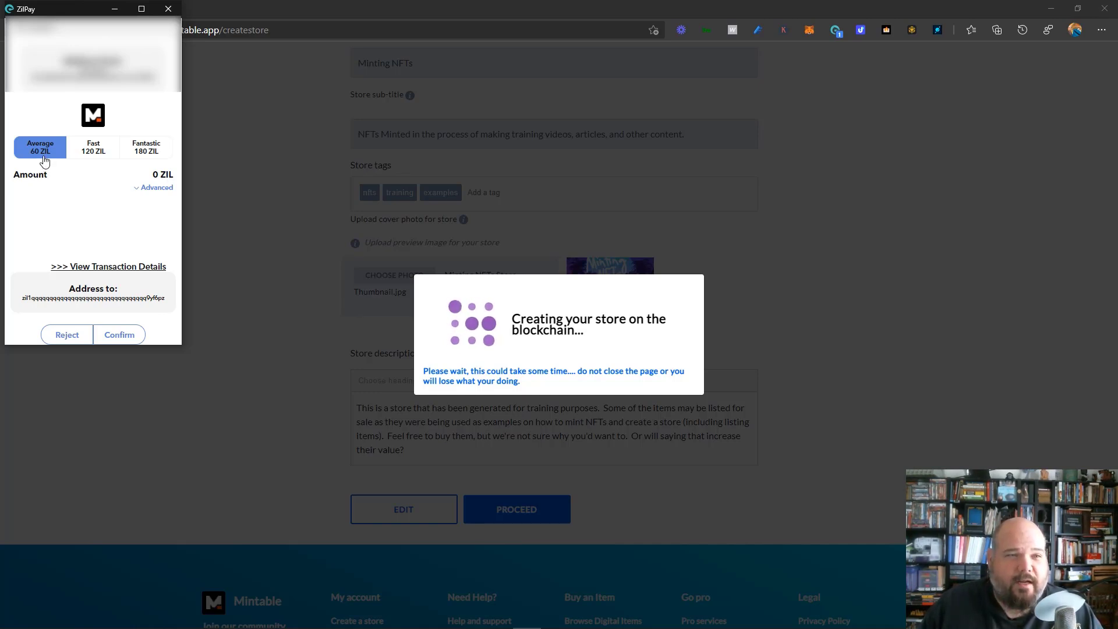
key("ctrl")
key("ctrl")
key("ctrl")
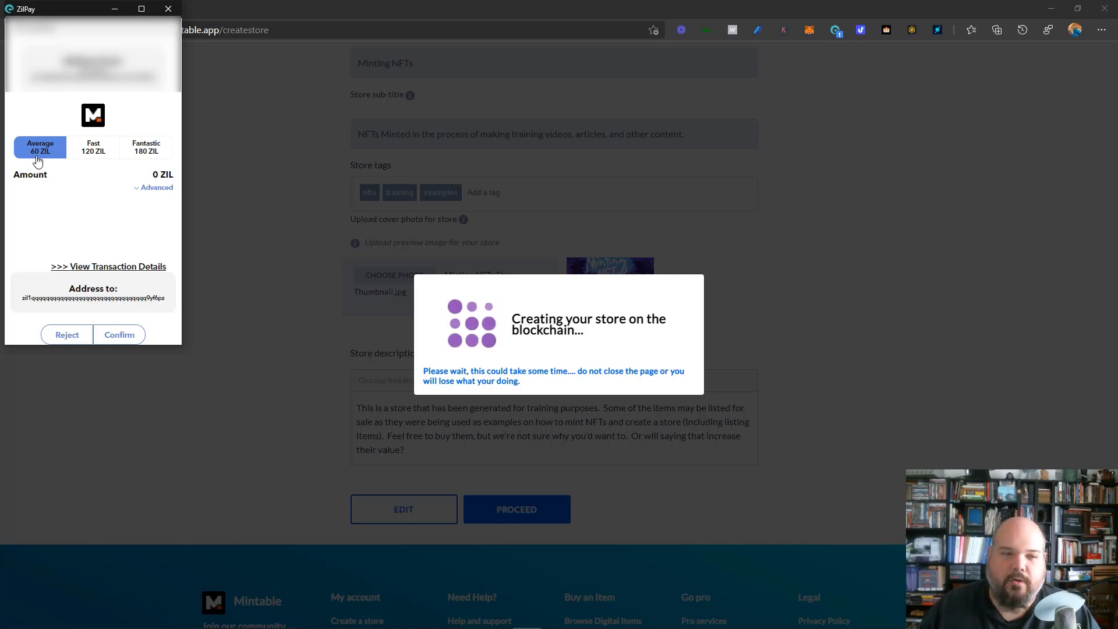
left_click(120, 336)
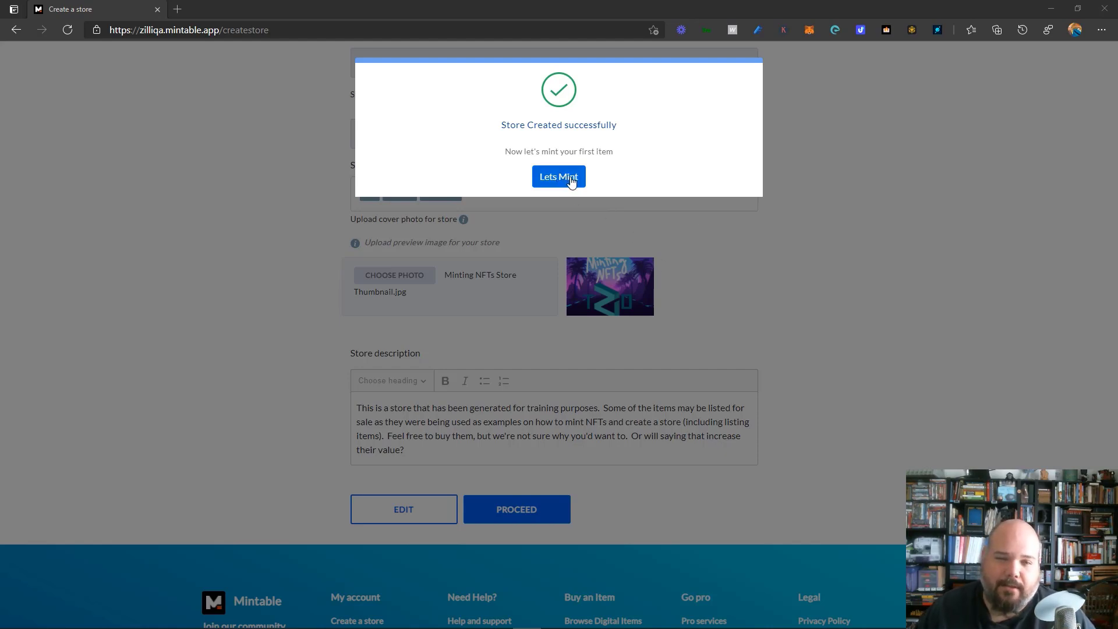
Leave the store confirmation for the minting form and open the Minting NFTs store from the profile
left_click(569, 178)
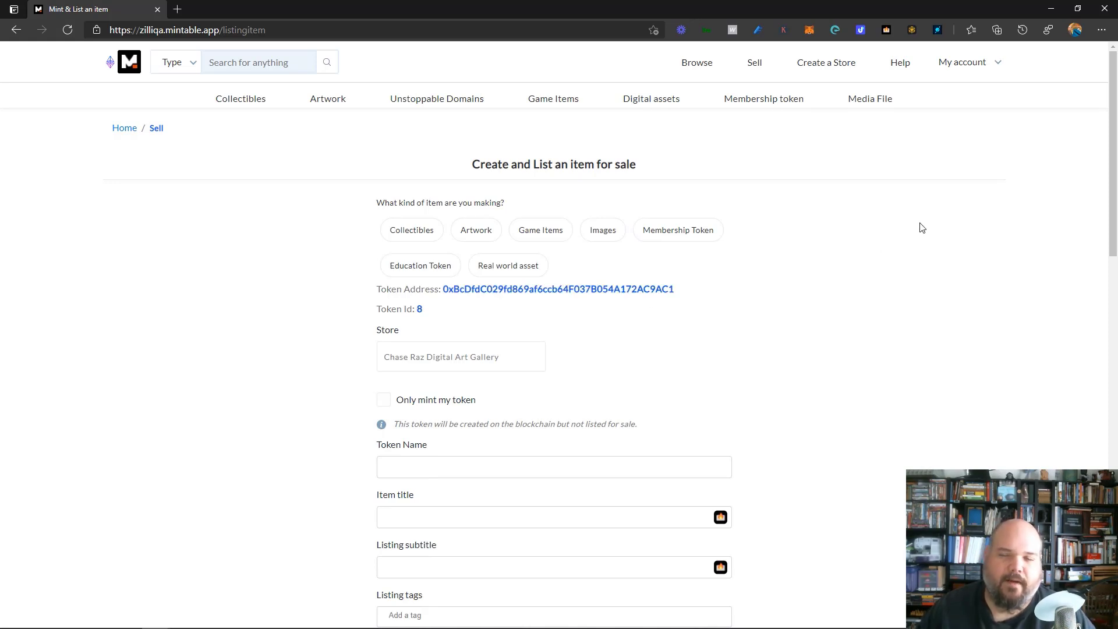
left_click(981, 66)
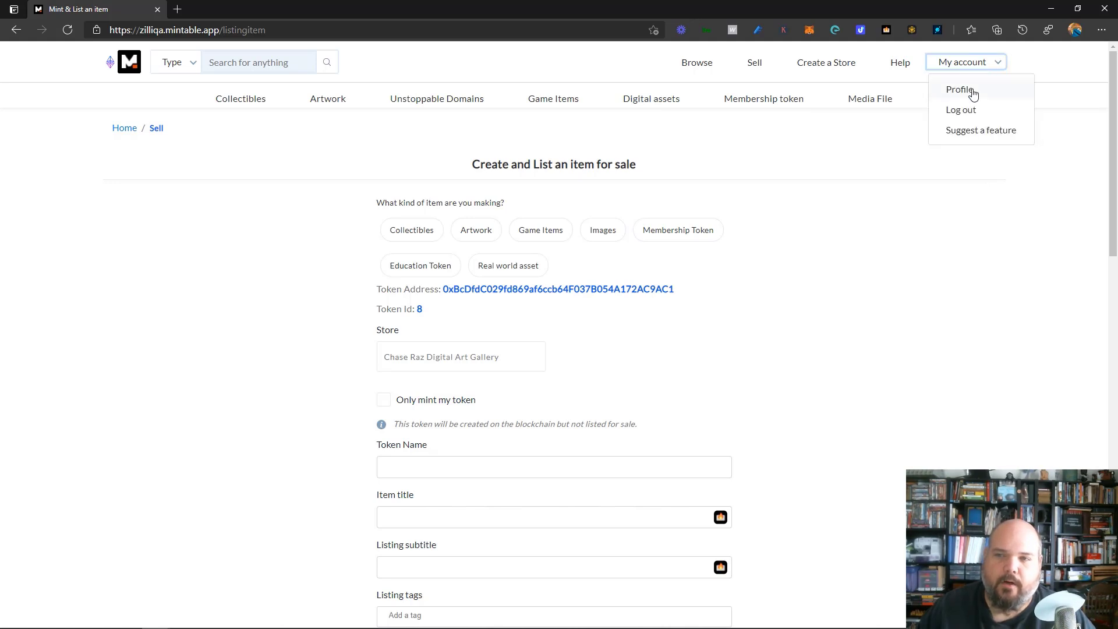
left_click(971, 92)
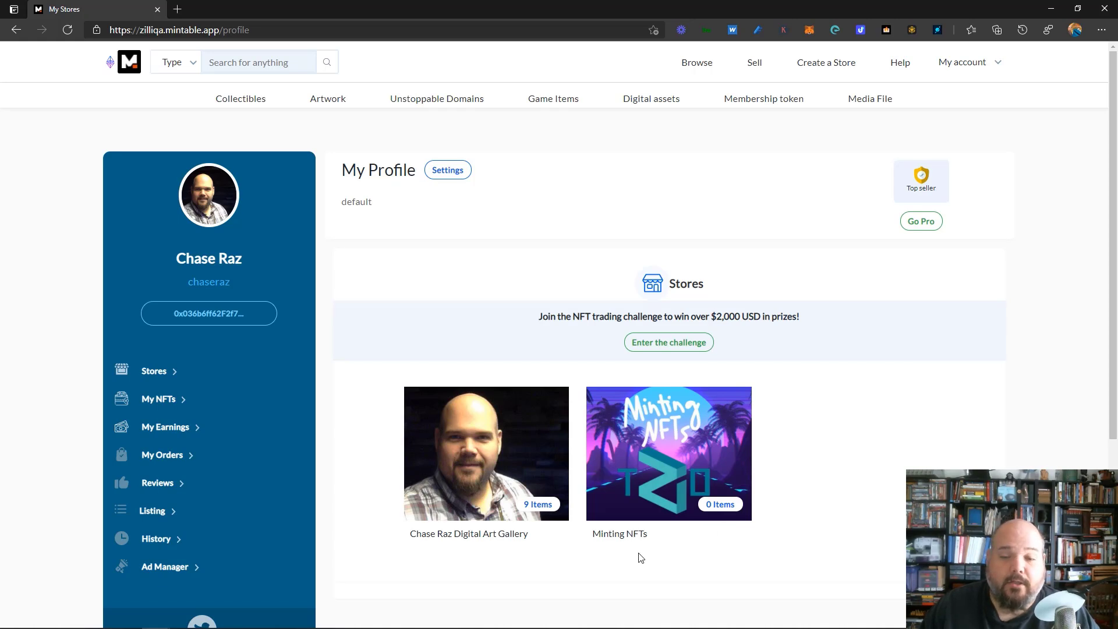
left_click(680, 466)
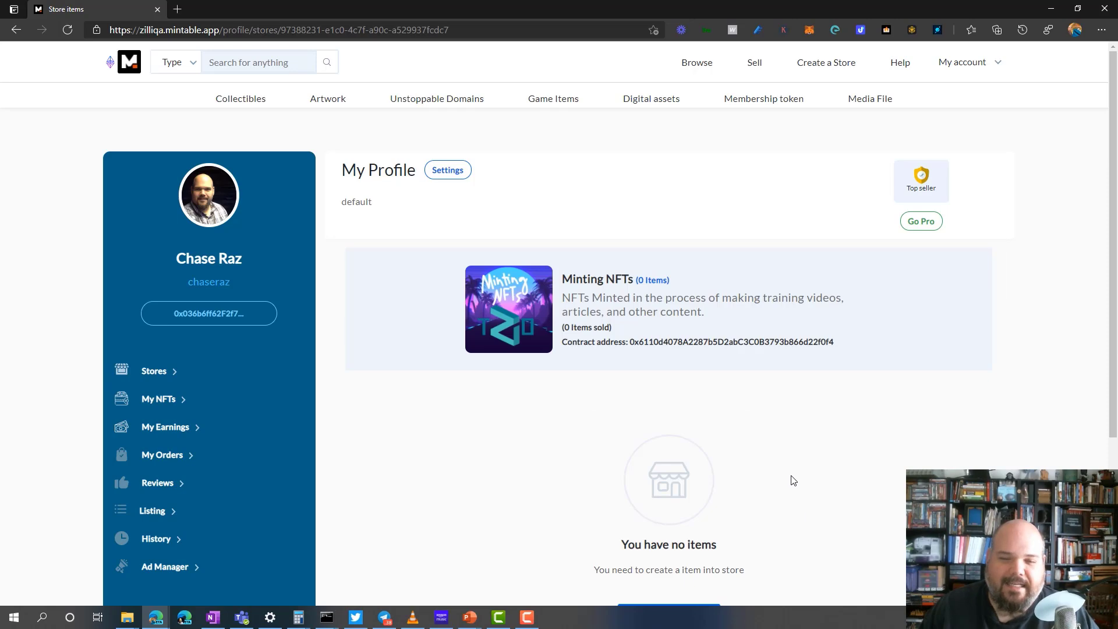
Look over the Minting NFTs store page and open the item creation form from it
scroll(784, 470, "down", 2)
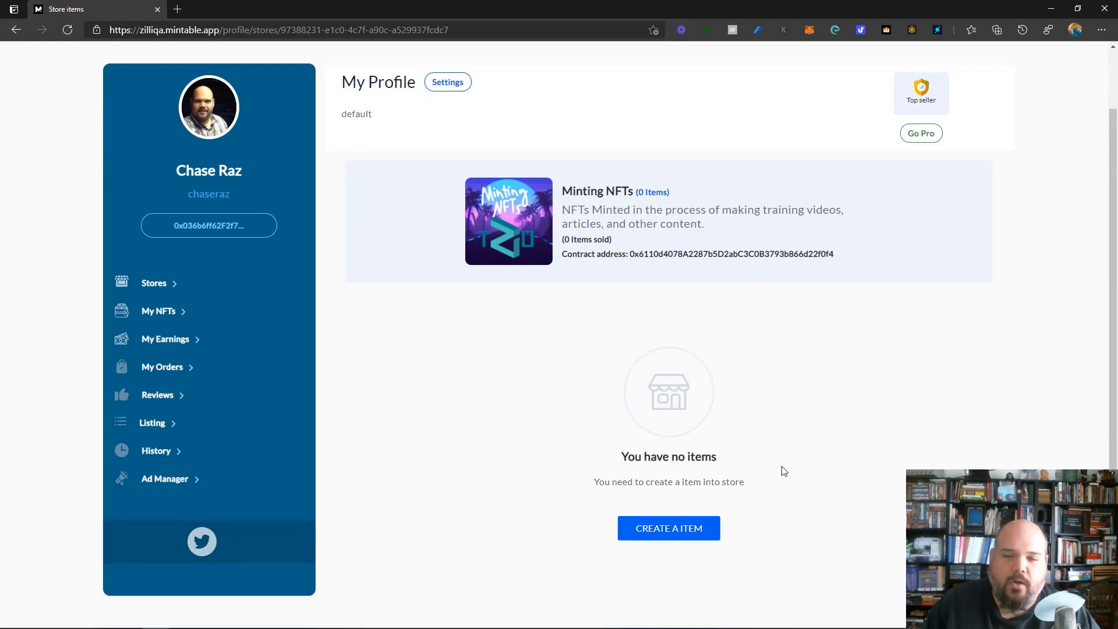
scroll(785, 470, "up", 2)
scroll(784, 471, "down", 2)
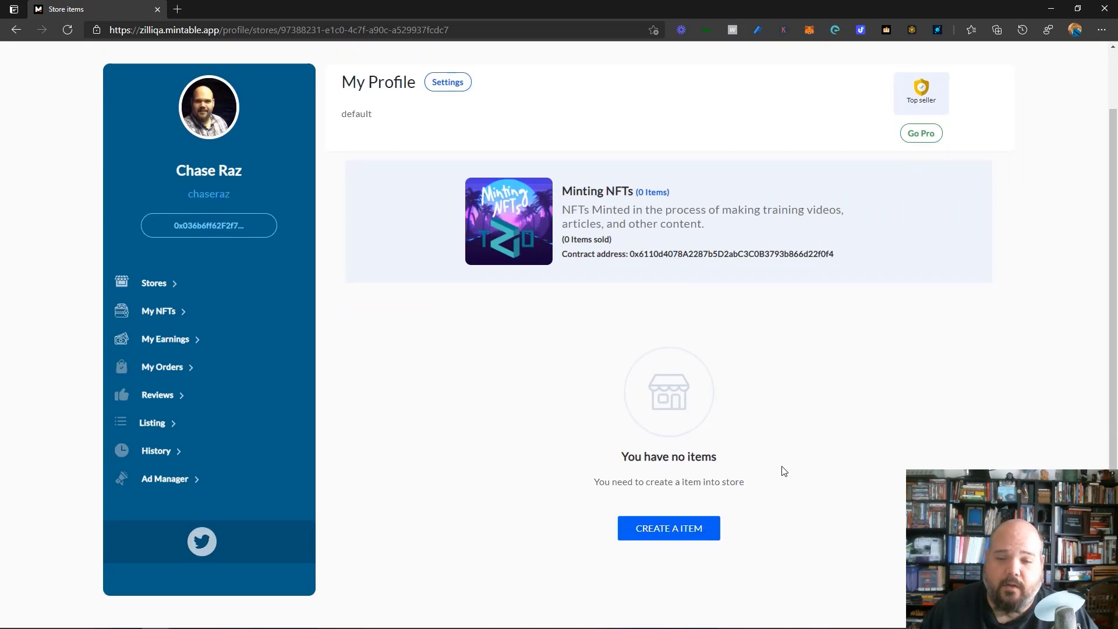
left_click(673, 540)
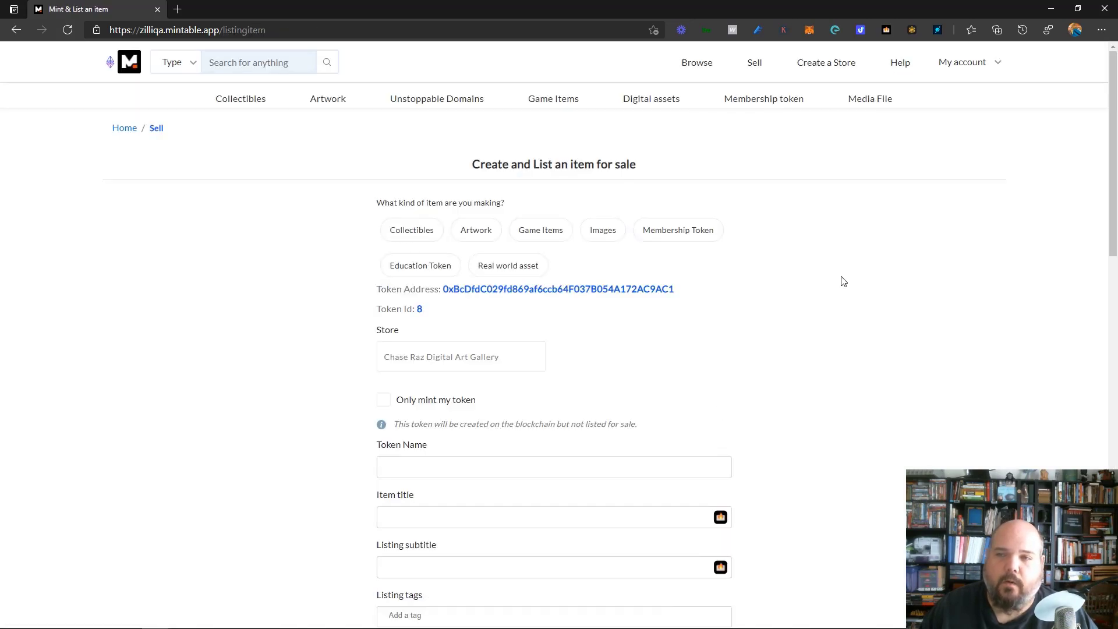
Return to the profile's store list and reopen the Minting NFTs store
mouse_move(962, 62)
left_click(964, 87)
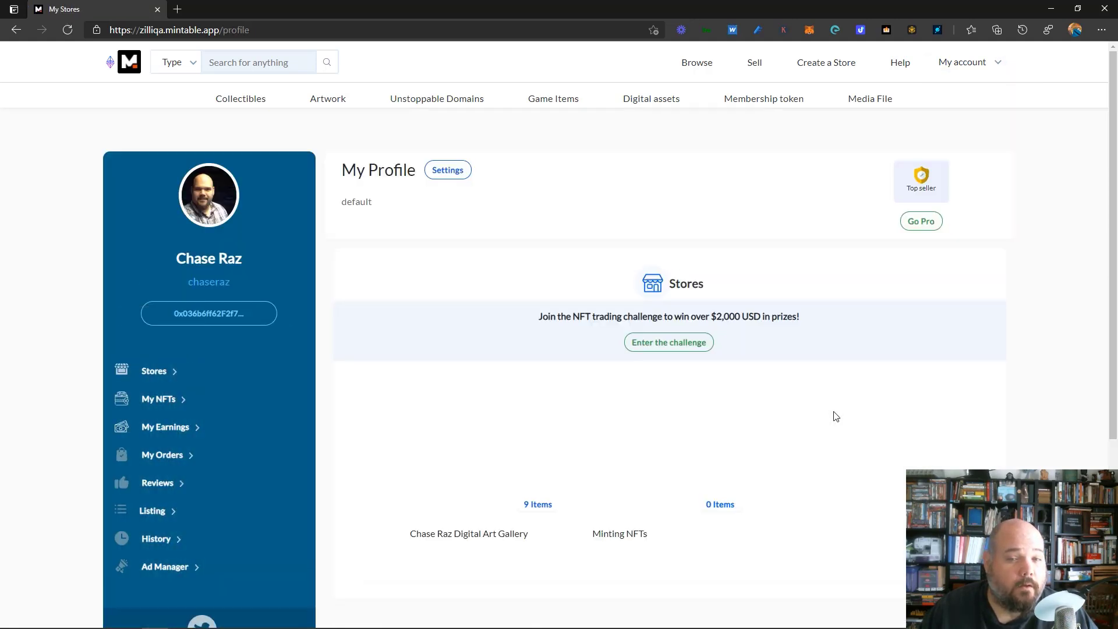
scroll(806, 459, "down", 2)
left_click(704, 387)
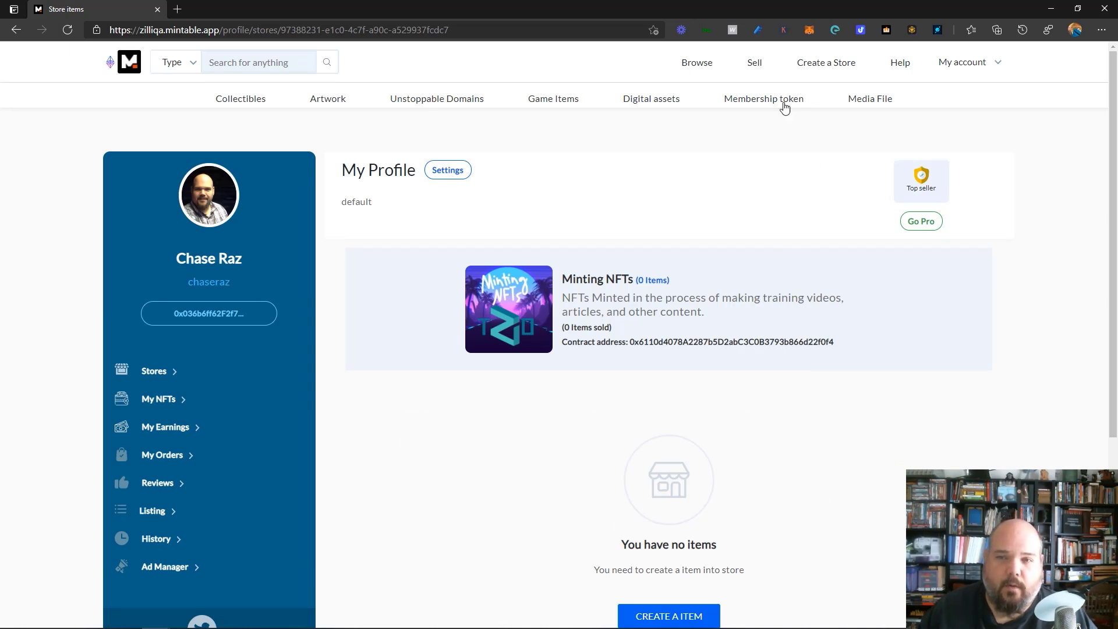
Check the options for selling an item, close them, and highlight the Minting NFTs store's contract address
left_click(754, 65)
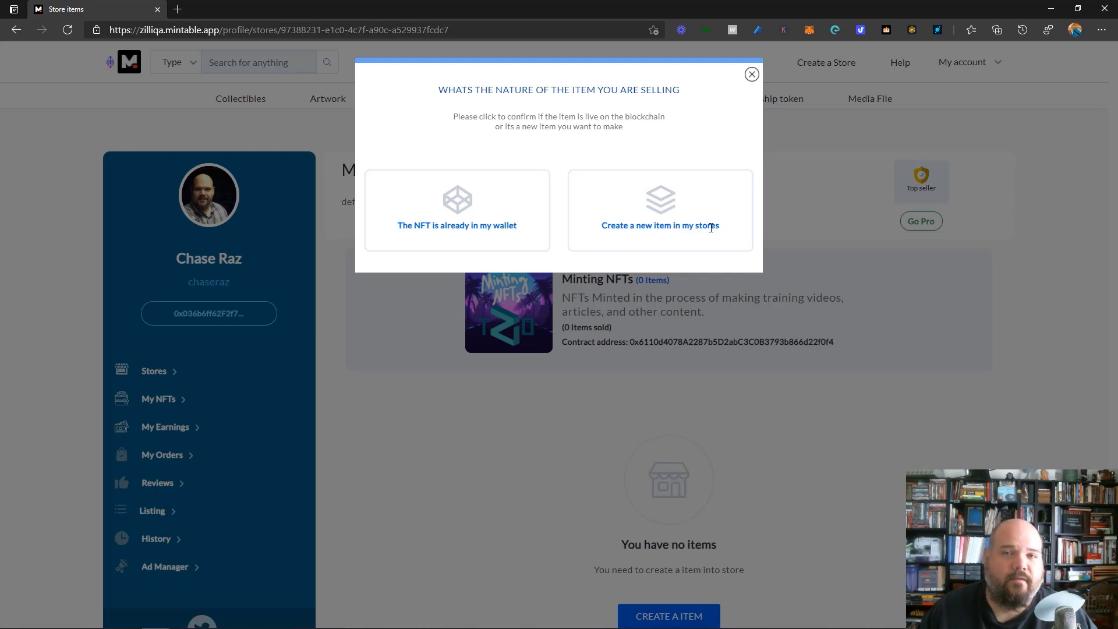
left_click(751, 74)
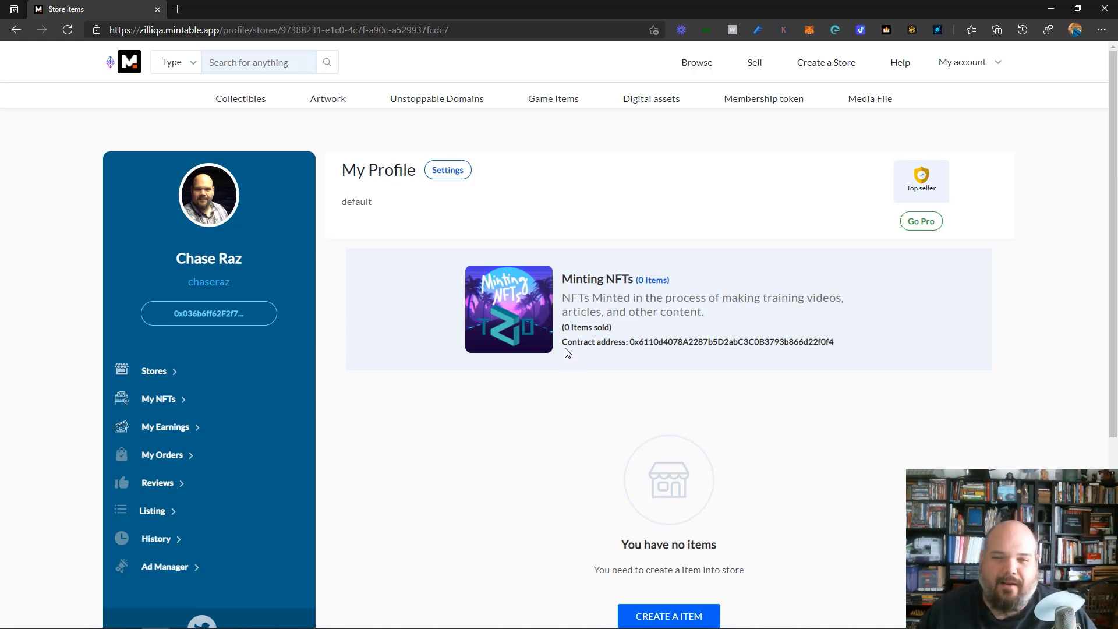
left_click_drag(562, 341, 836, 343)
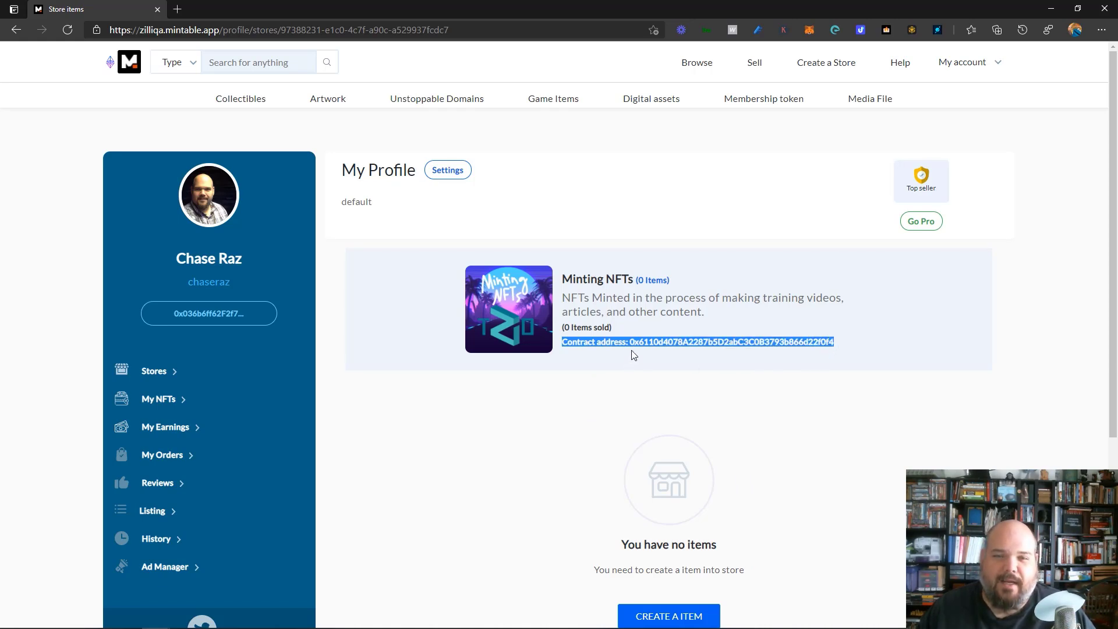
left_click(669, 359)
left_click_drag(629, 342, 843, 348)
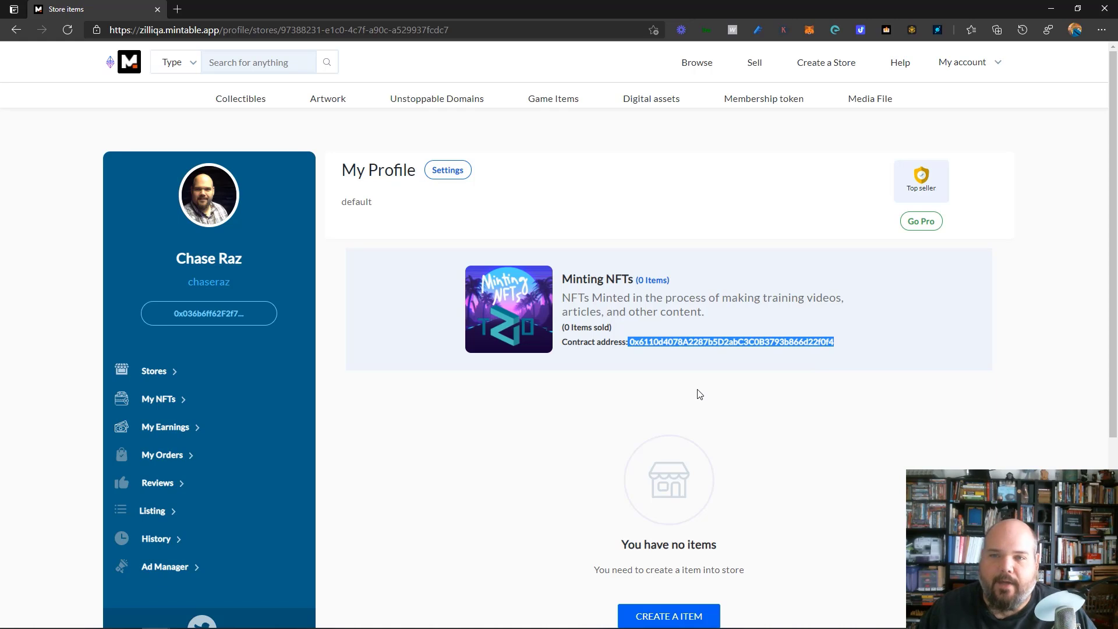
Open the store's item creation form, check the selling options from there, and return to the profile
left_click(753, 65)
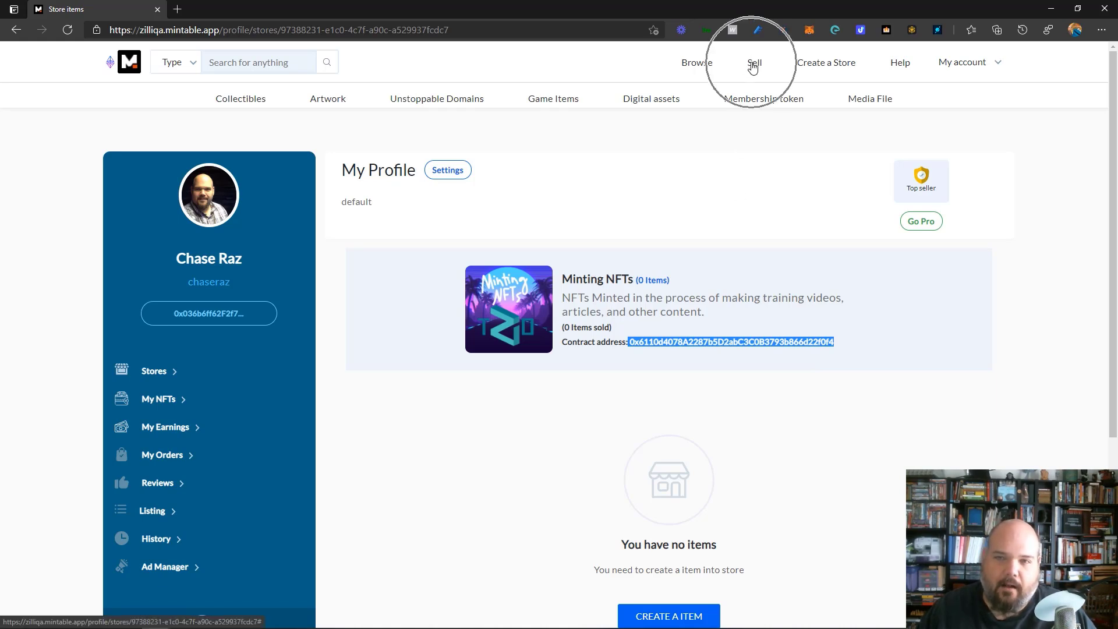
left_click(668, 616)
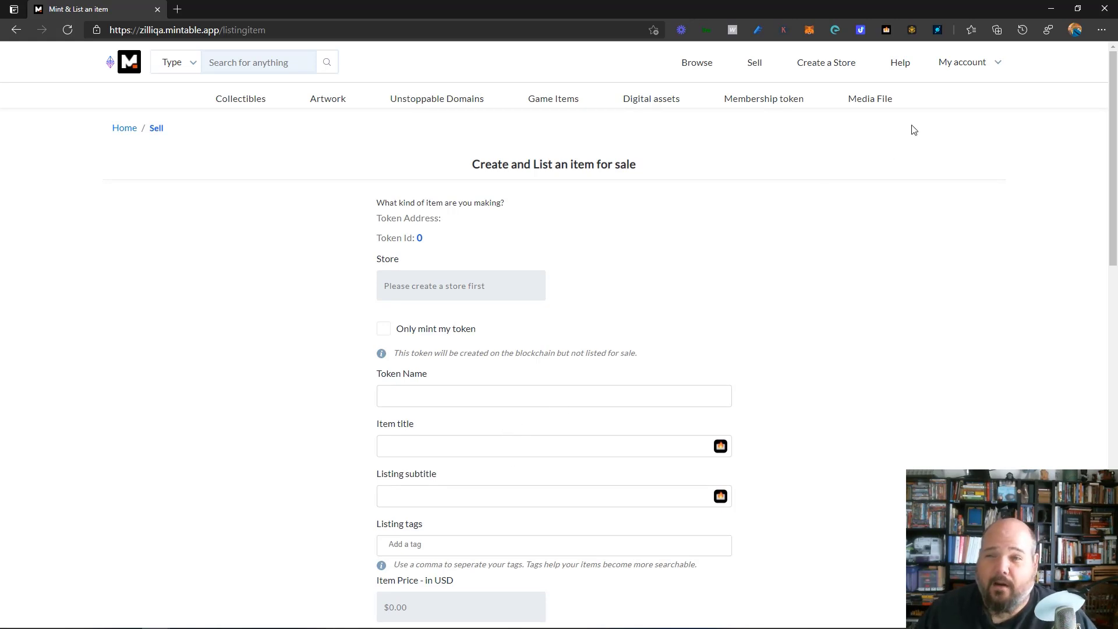
left_click(753, 63)
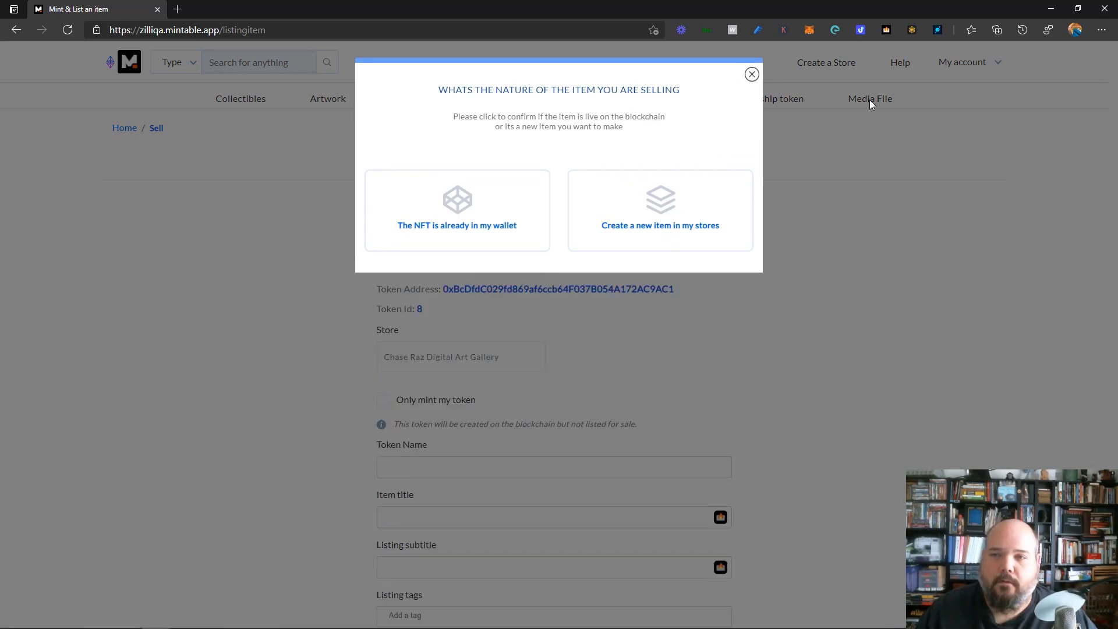
left_click(752, 74)
left_click(938, 64)
left_click(958, 92)
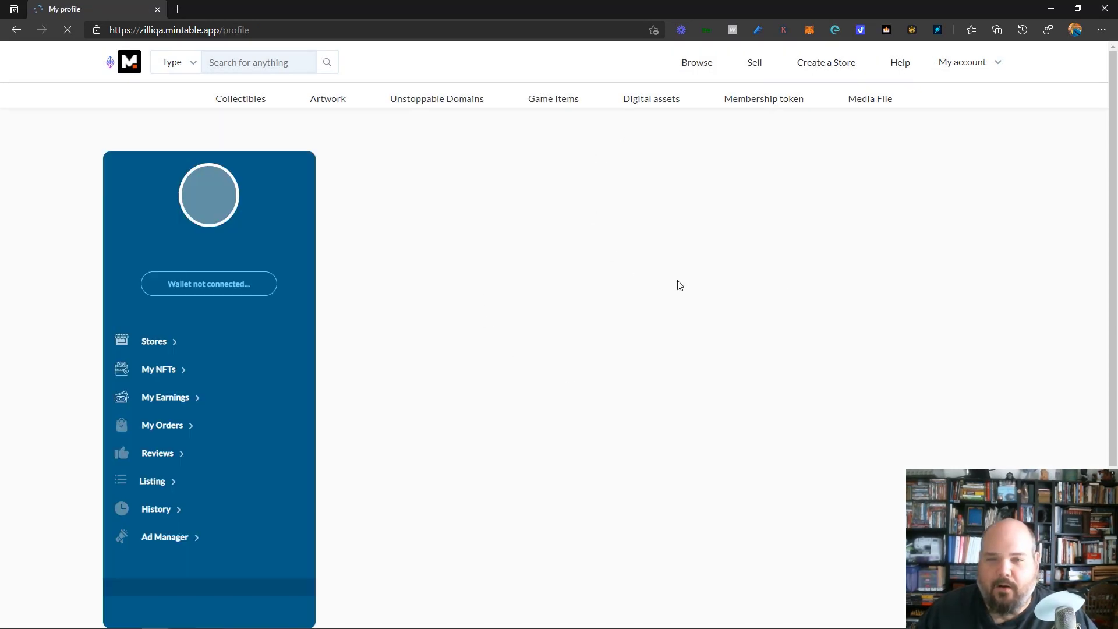
Start selling by creating a new item in my stores and choose Images as the kind of item
left_click(749, 65)
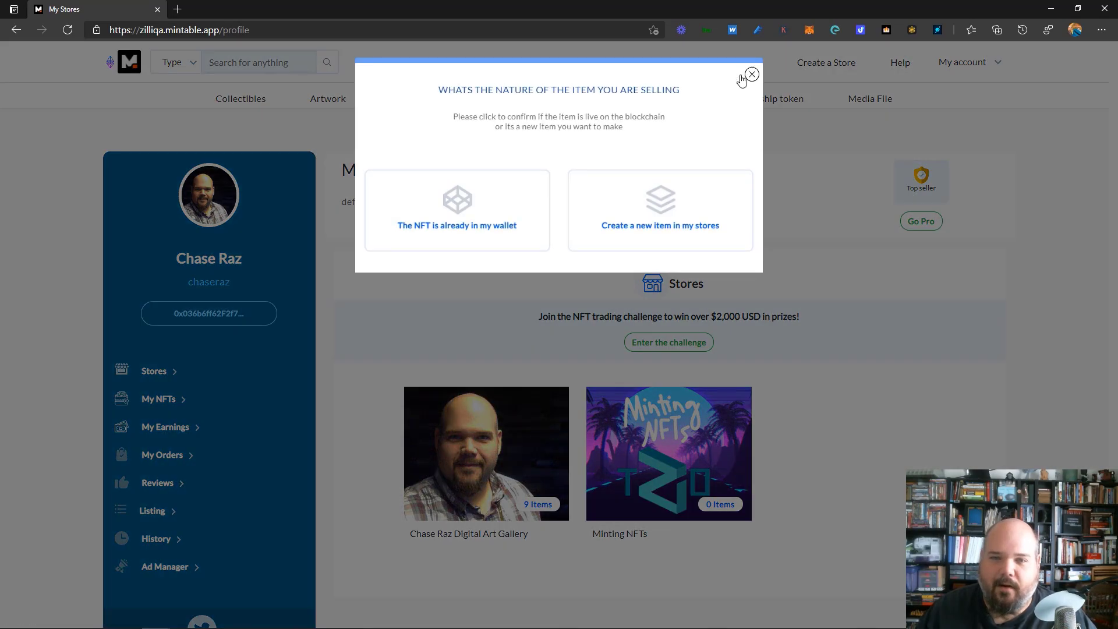
left_click(660, 219)
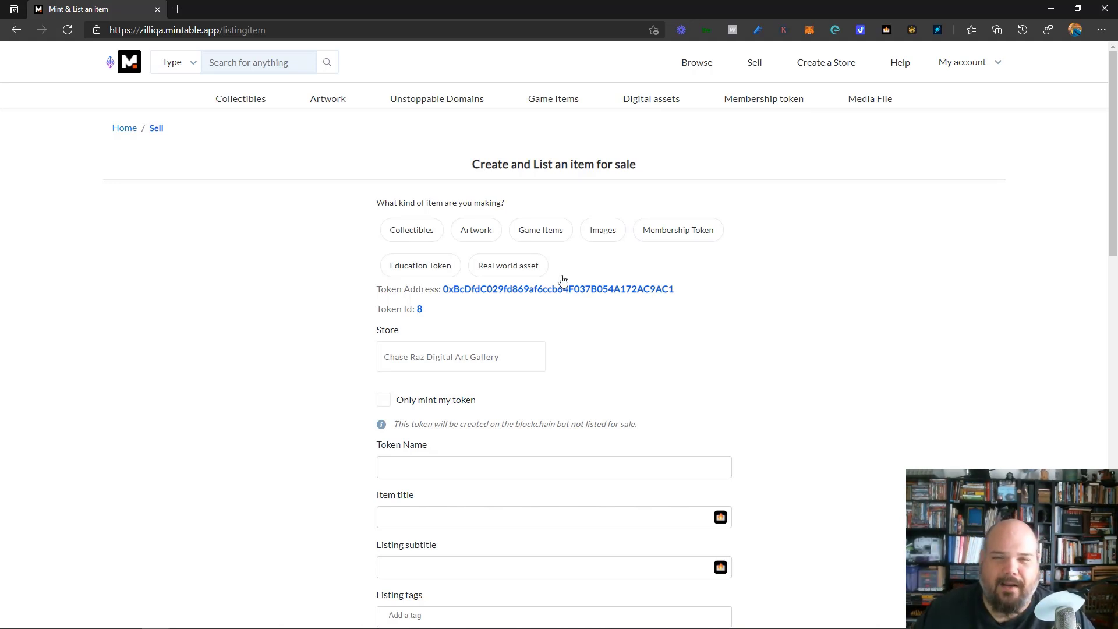
left_click(599, 235)
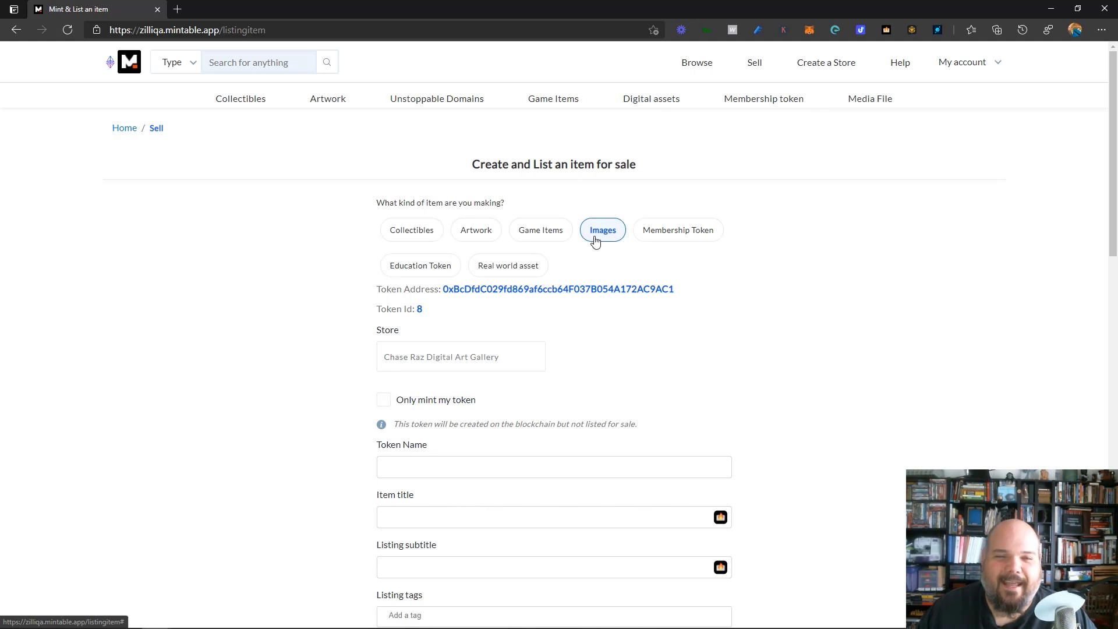
left_click(517, 271)
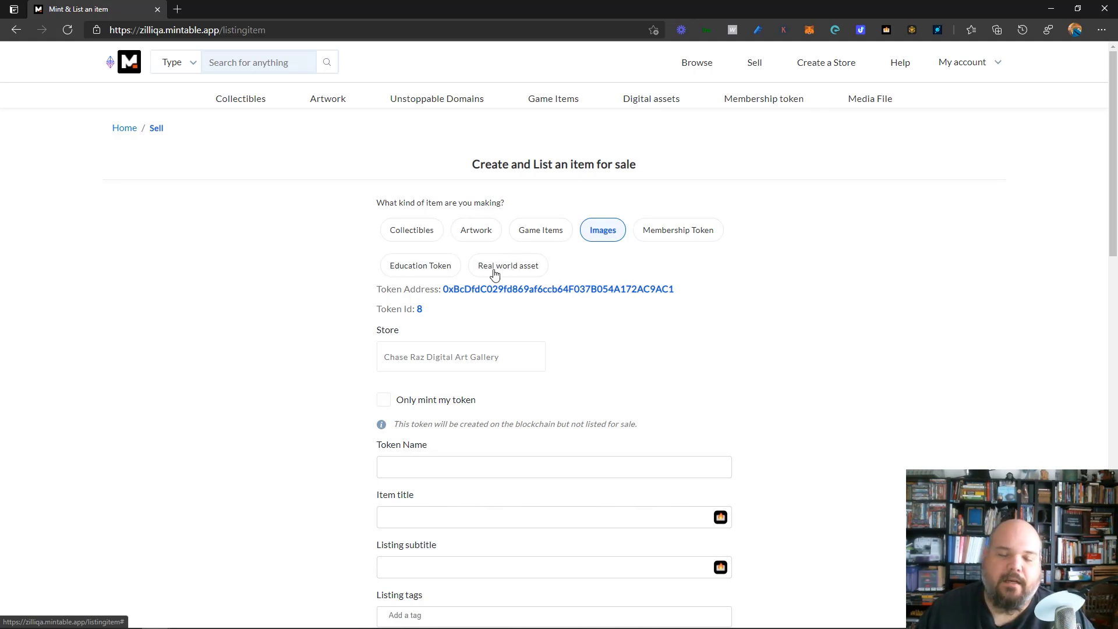
left_click(406, 274)
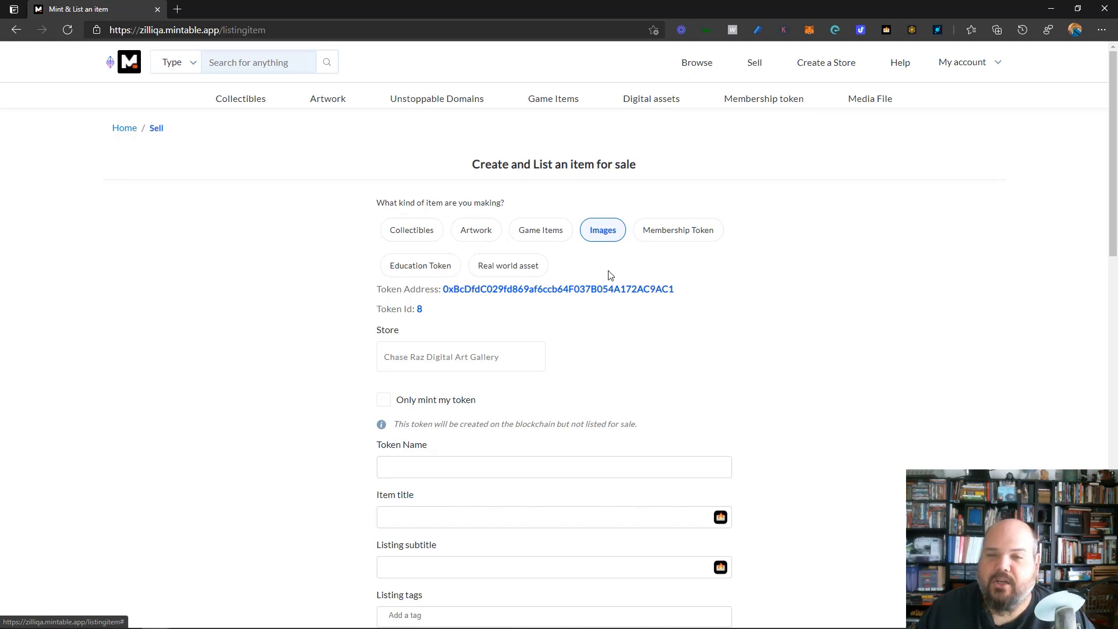
left_click(667, 243)
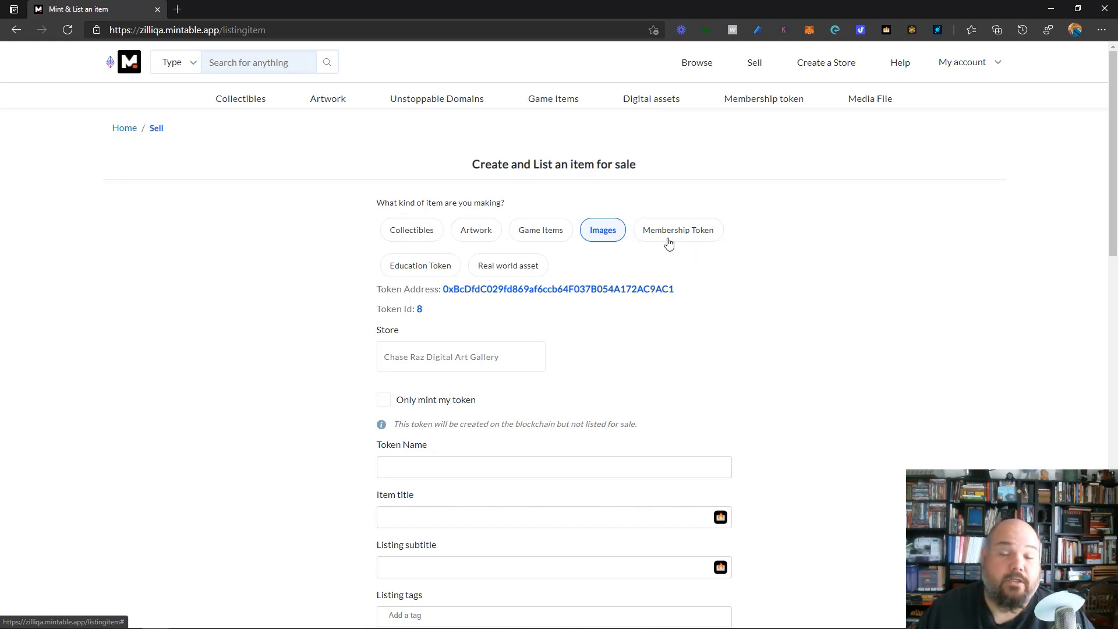
Examine the token address and token ID that the item form assigns to the new image item
left_click(673, 239)
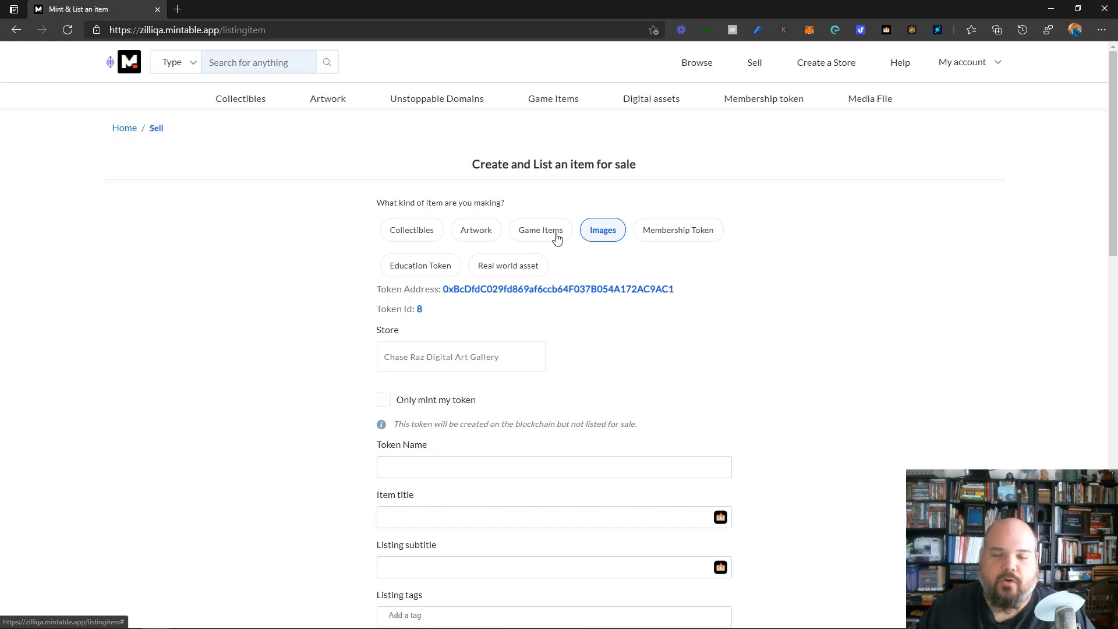
key("ctrl")
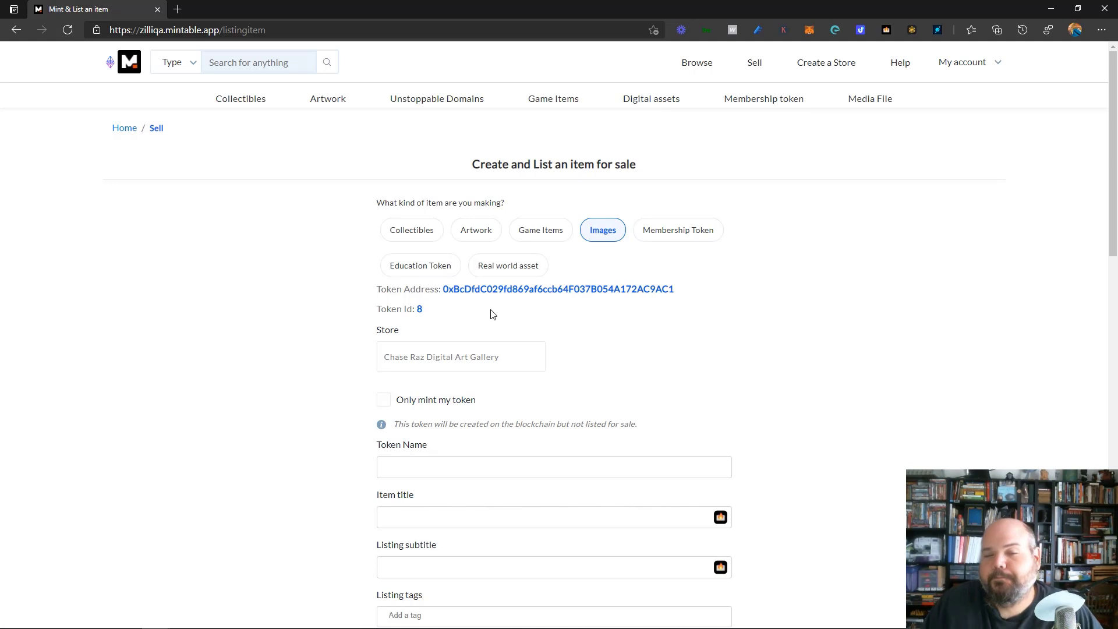
left_click_drag(444, 289, 681, 289)
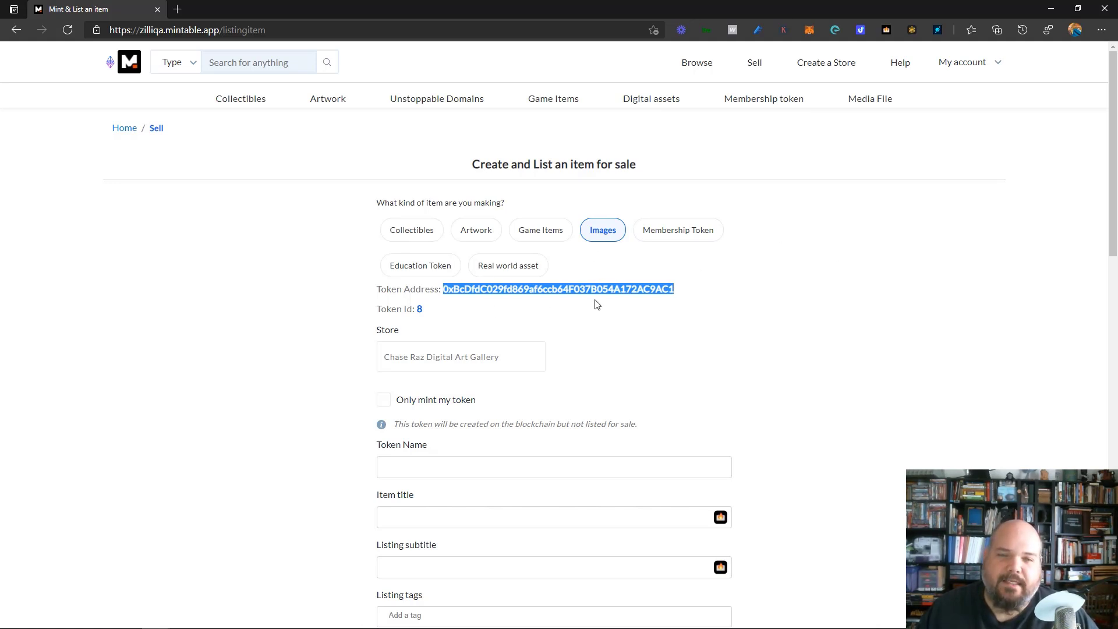
left_click_drag(427, 312, 376, 311)
left_click(439, 314)
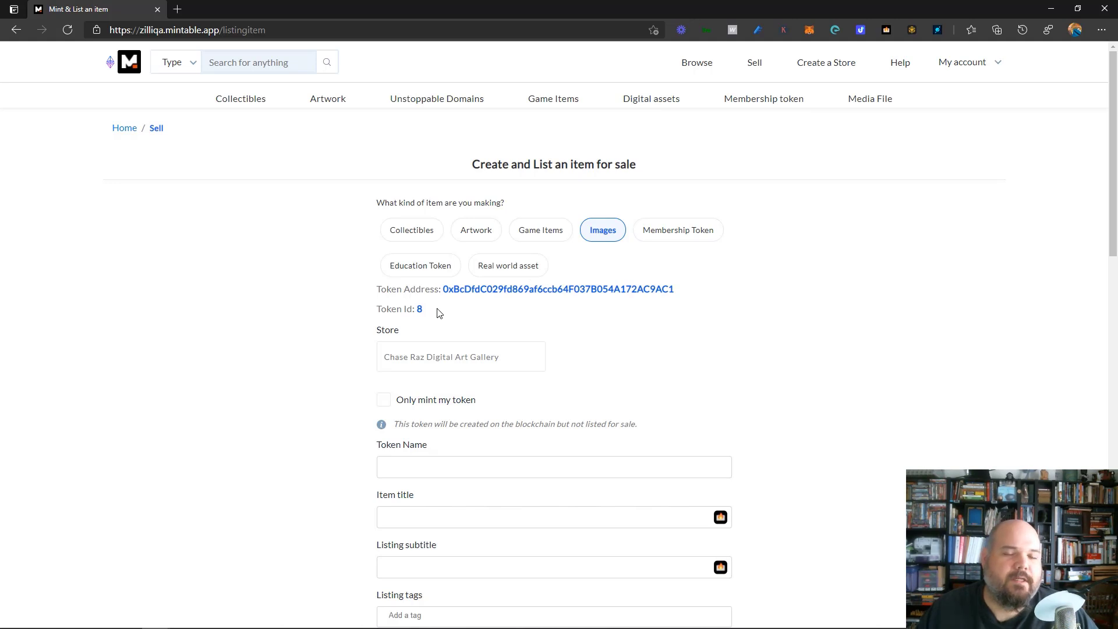
left_click_drag(443, 289, 684, 290)
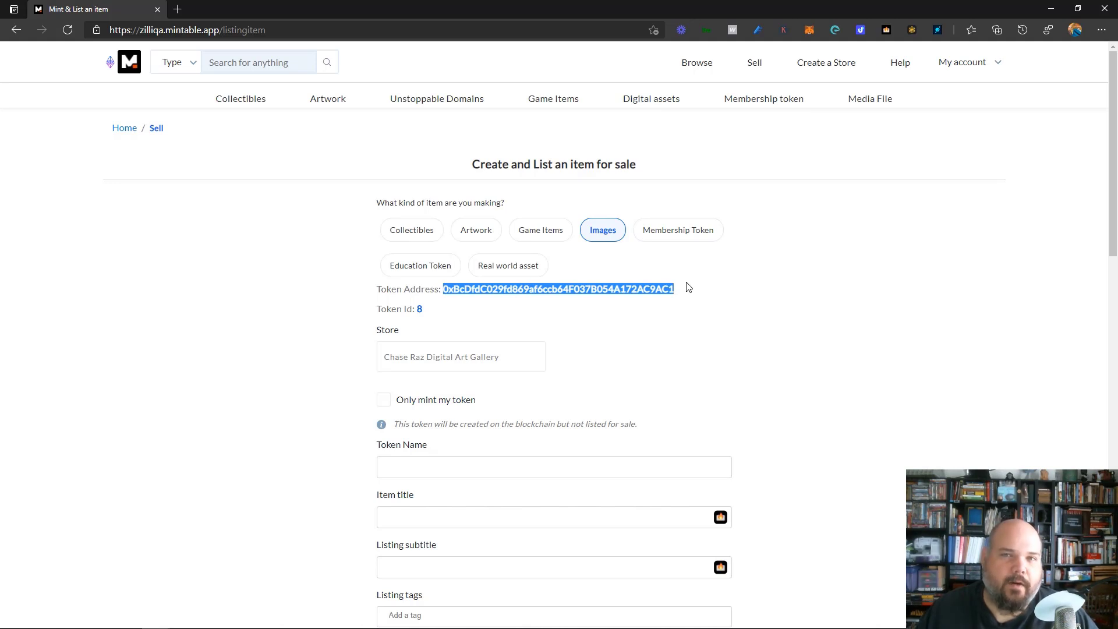
left_click(656, 289)
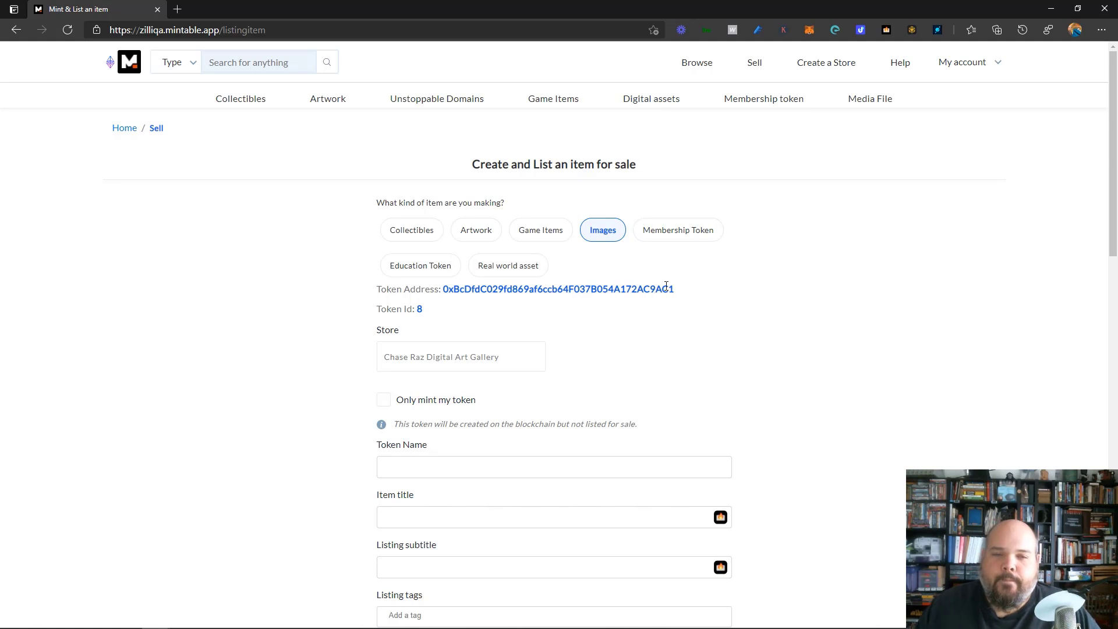
left_click_drag(443, 289, 688, 287)
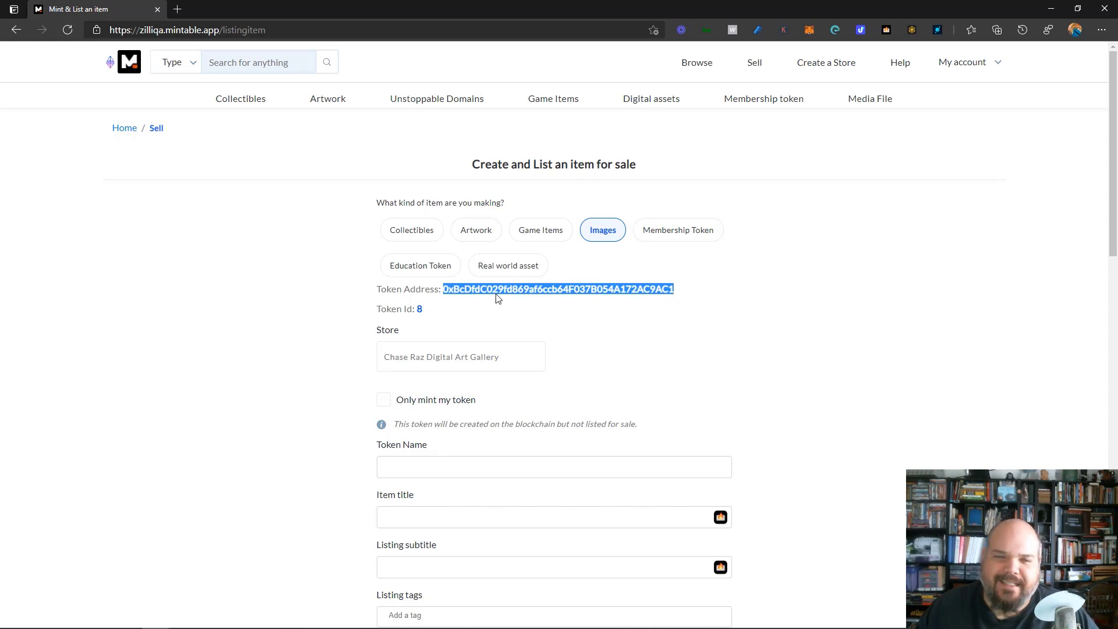
left_click(708, 292)
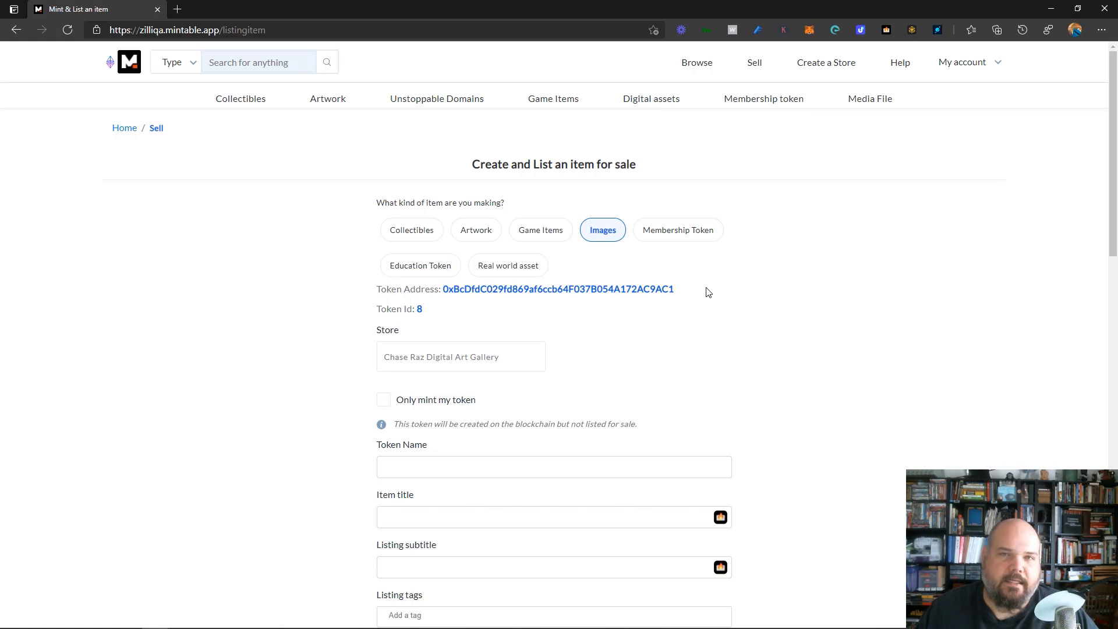
left_click_drag(644, 288, 685, 291)
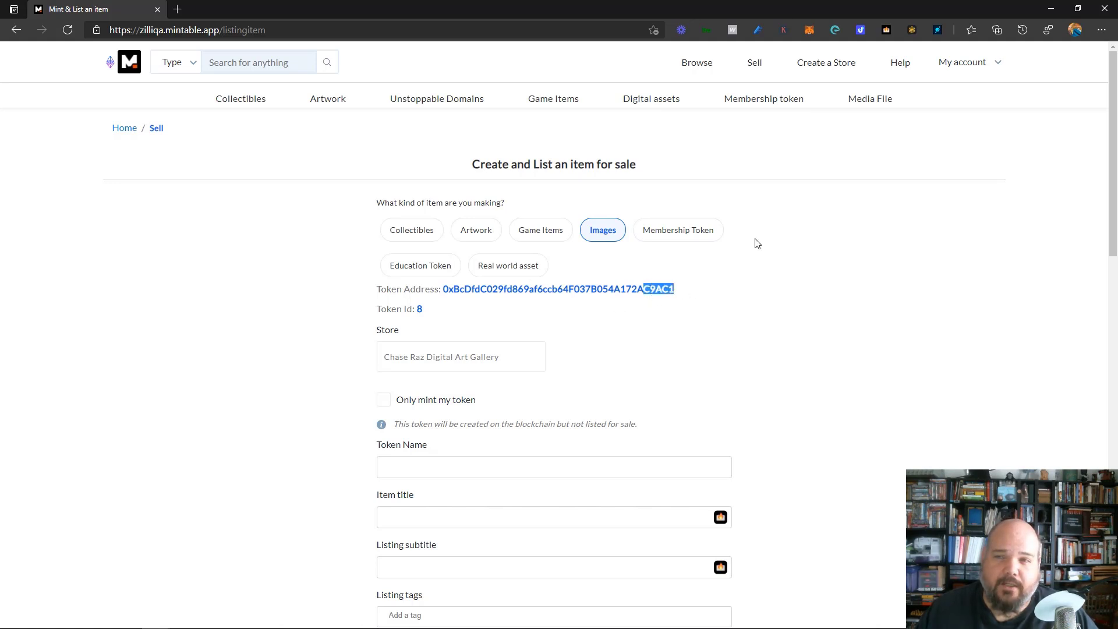
Try to start creating an item from the Minting NFTs store's own page
left_click(996, 63)
left_click(958, 94)
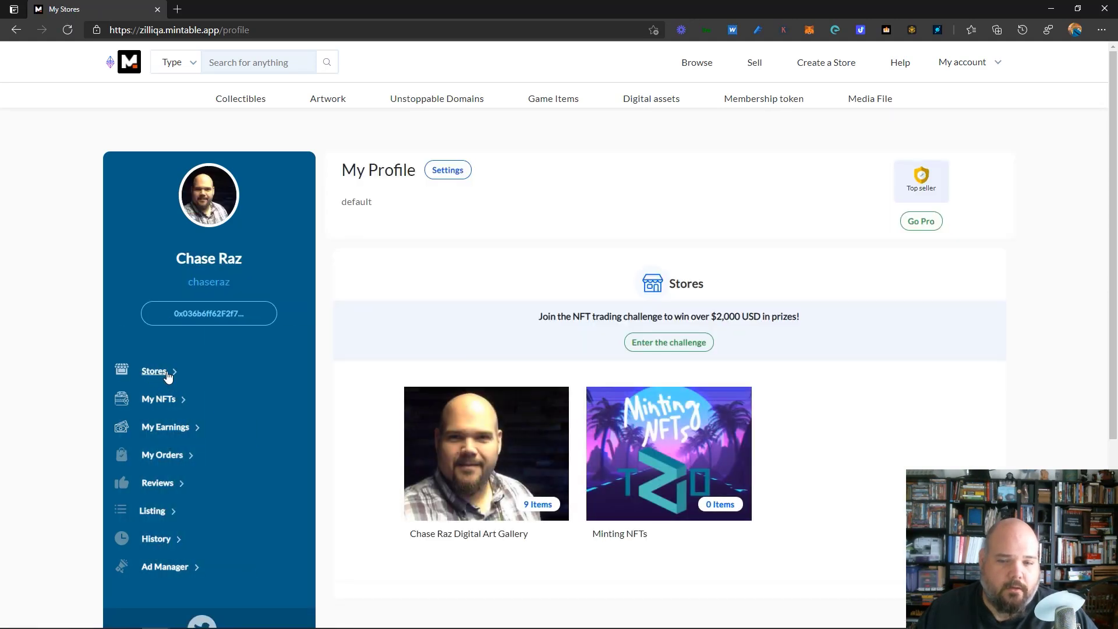
left_click(634, 460)
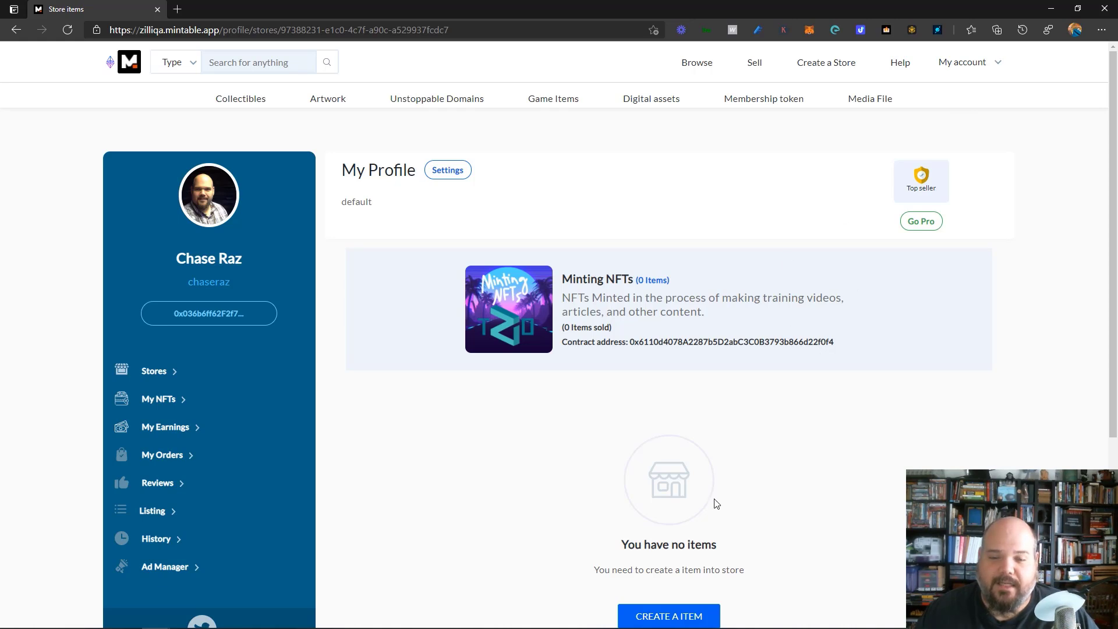
left_click(660, 621)
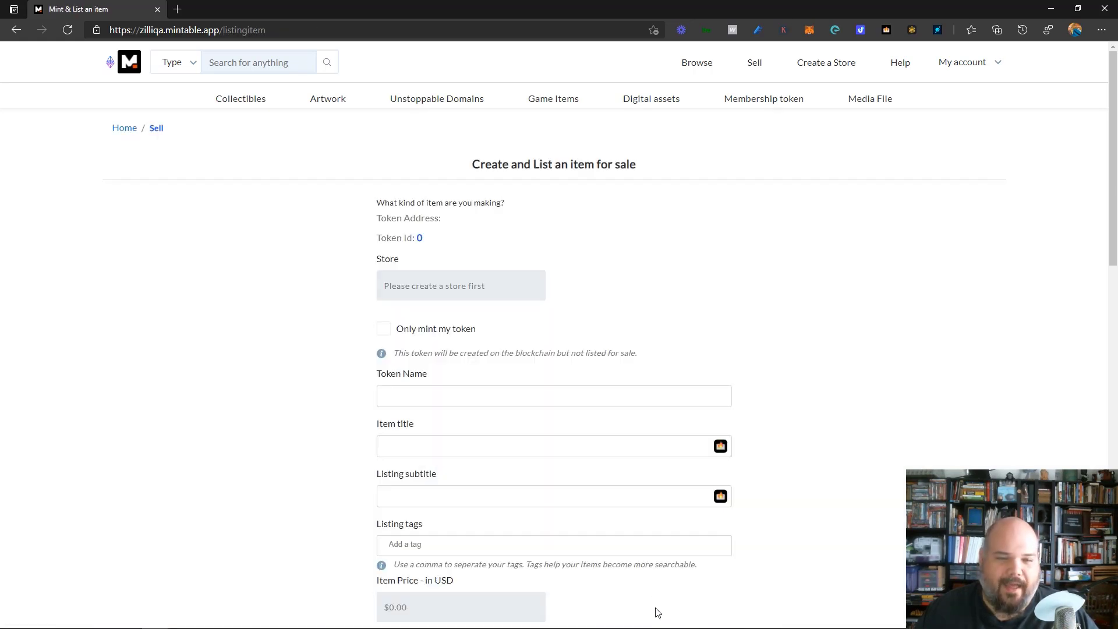
Look over the profile settings and the details of the digital art gallery store
mouse_move(987, 66)
left_click(984, 88)
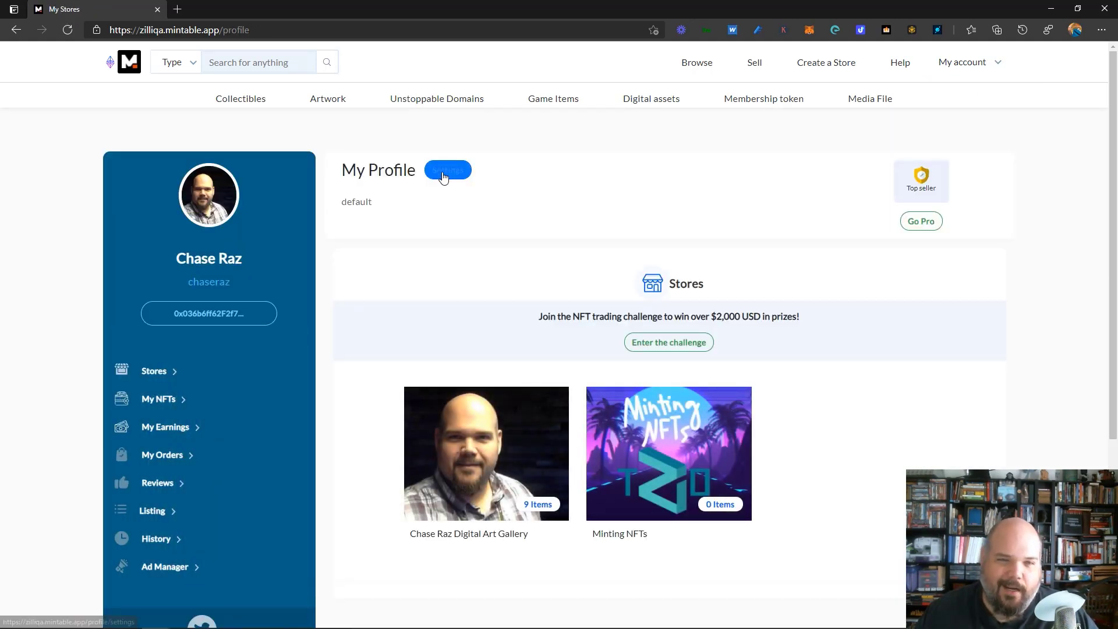
left_click(443, 174)
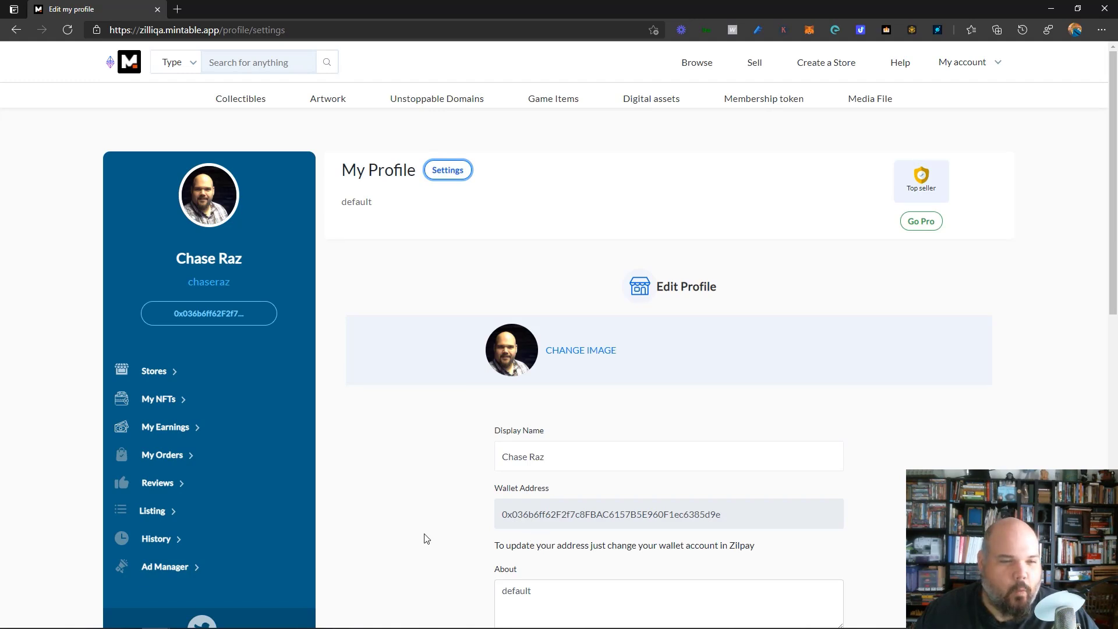
left_click(210, 314)
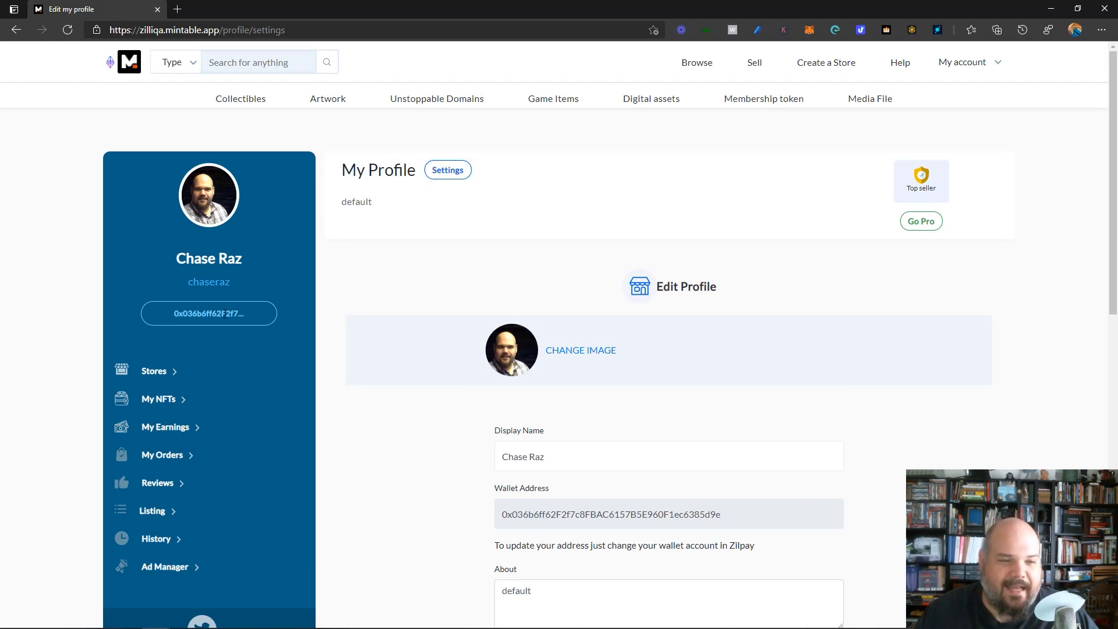
left_click(173, 374)
left_click(554, 461)
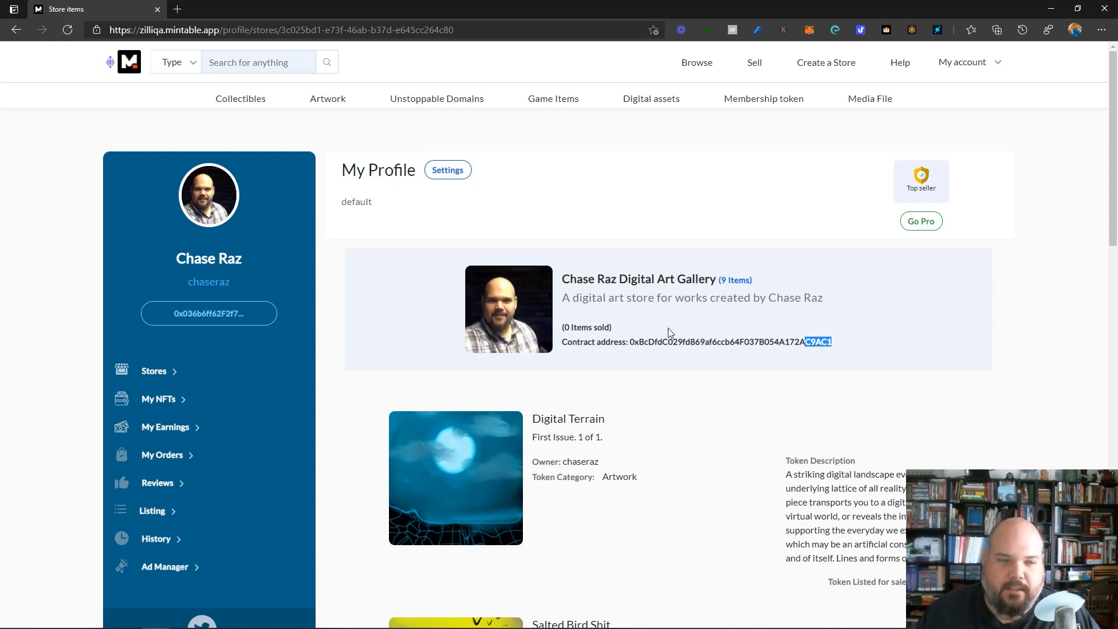
left_click(365, 362)
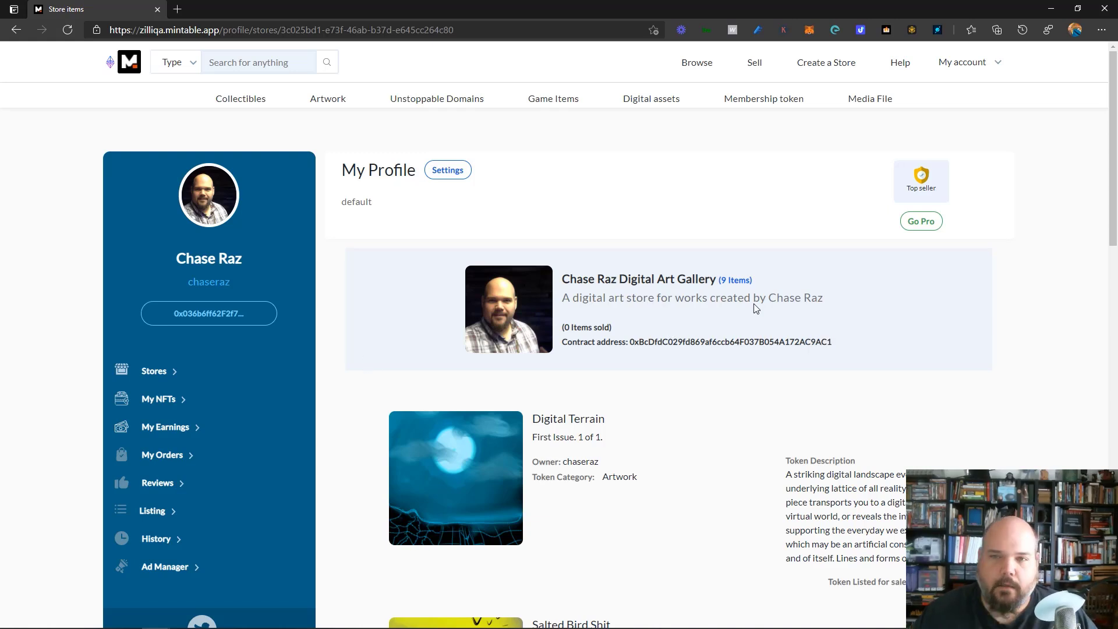
Start selling by creating a new item in my stores and set its store to Minting NFTs
left_click(754, 64)
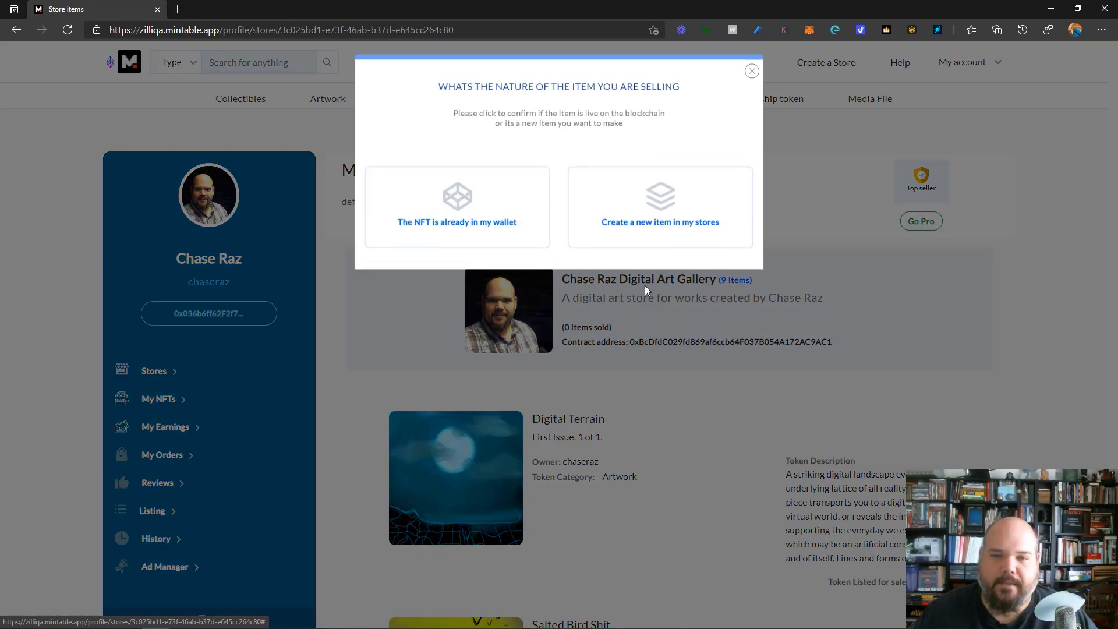
left_click(650, 225)
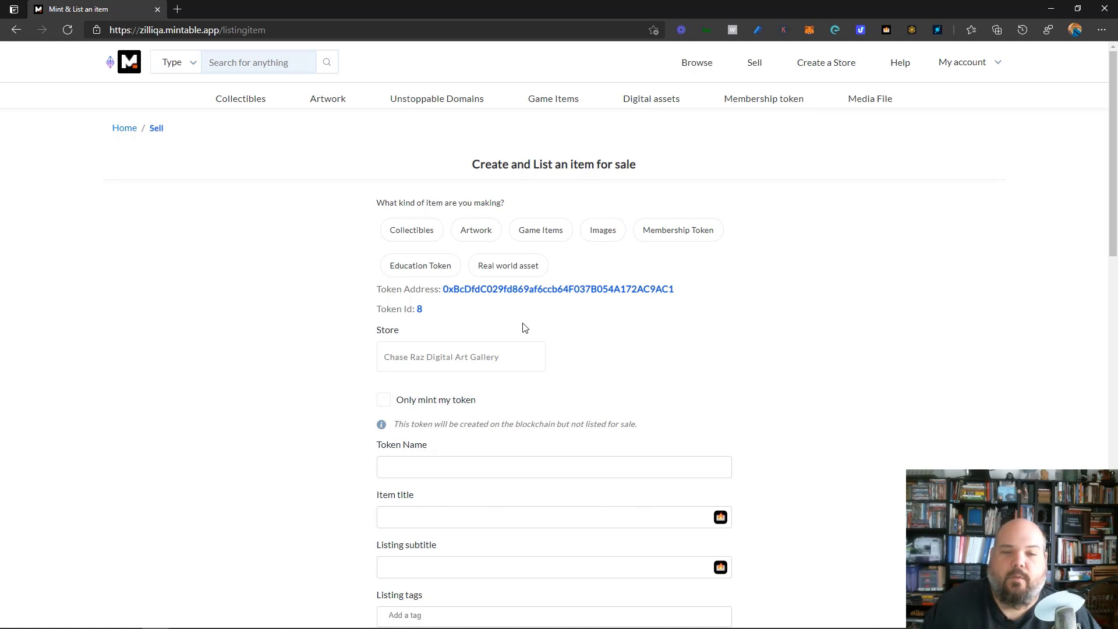
left_click(500, 361)
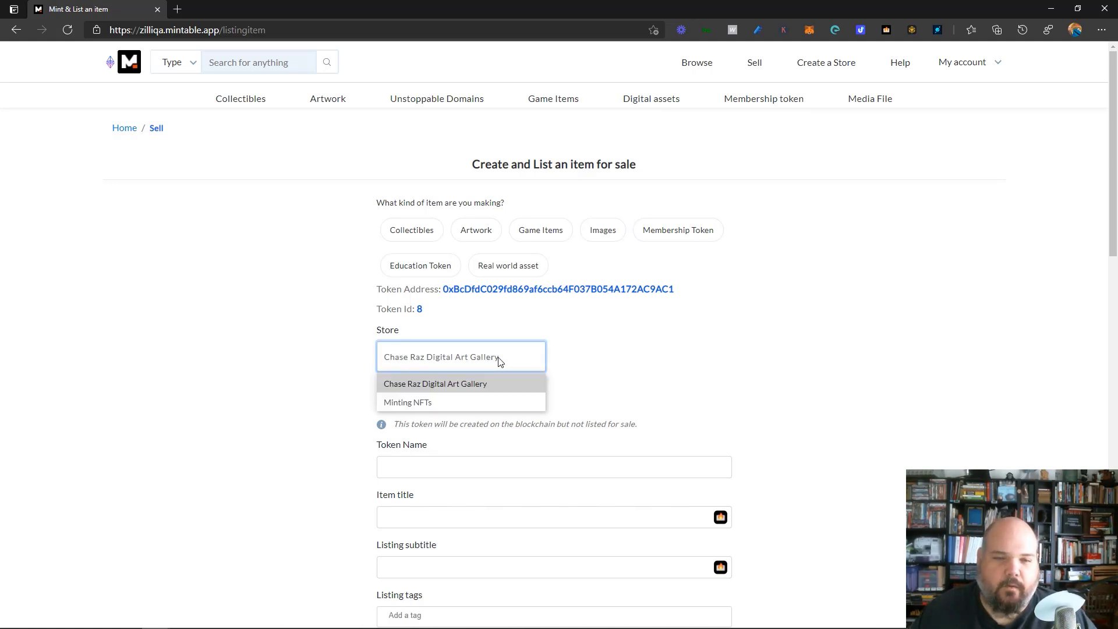
left_click(393, 401)
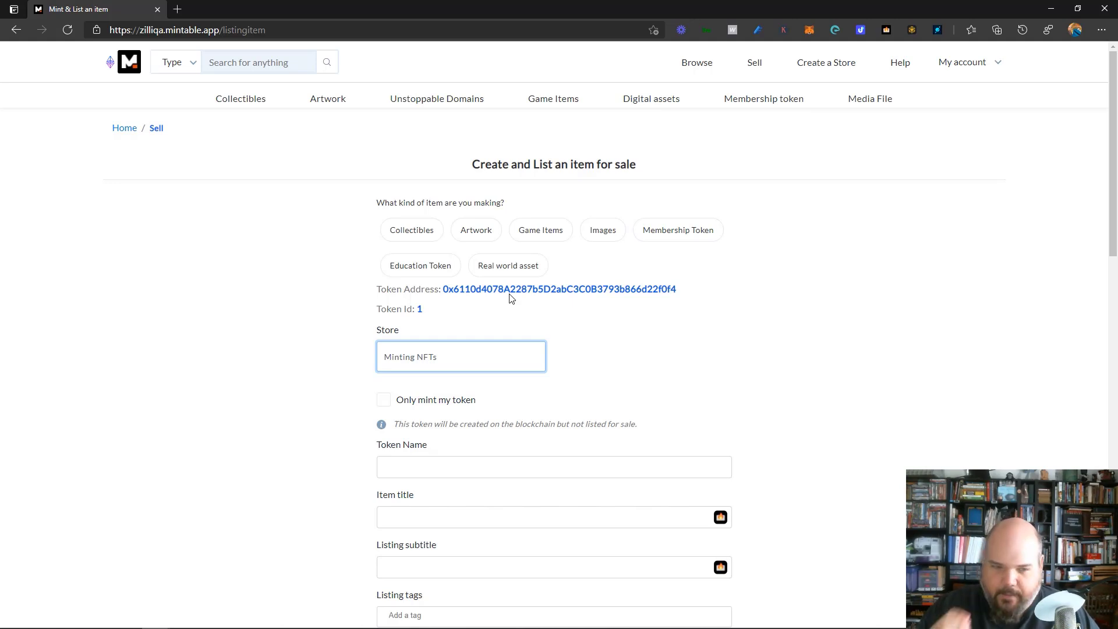
left_click(754, 382)
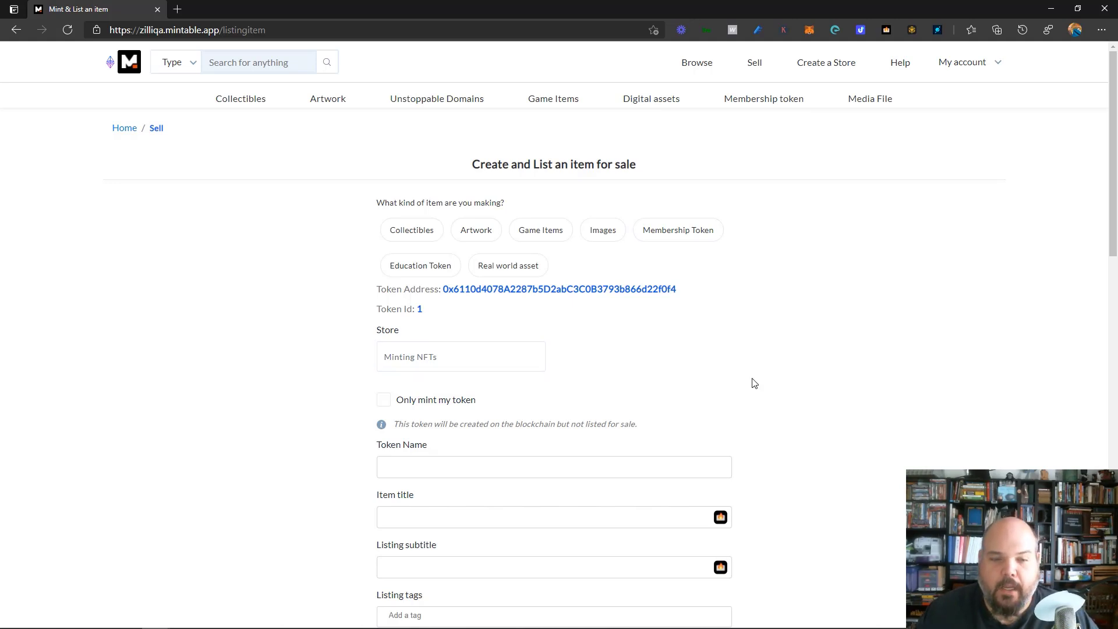
Compare the form with and without Only mint my token, leave that option enabled, and look over the upload sections
scroll(754, 382, "down", 3)
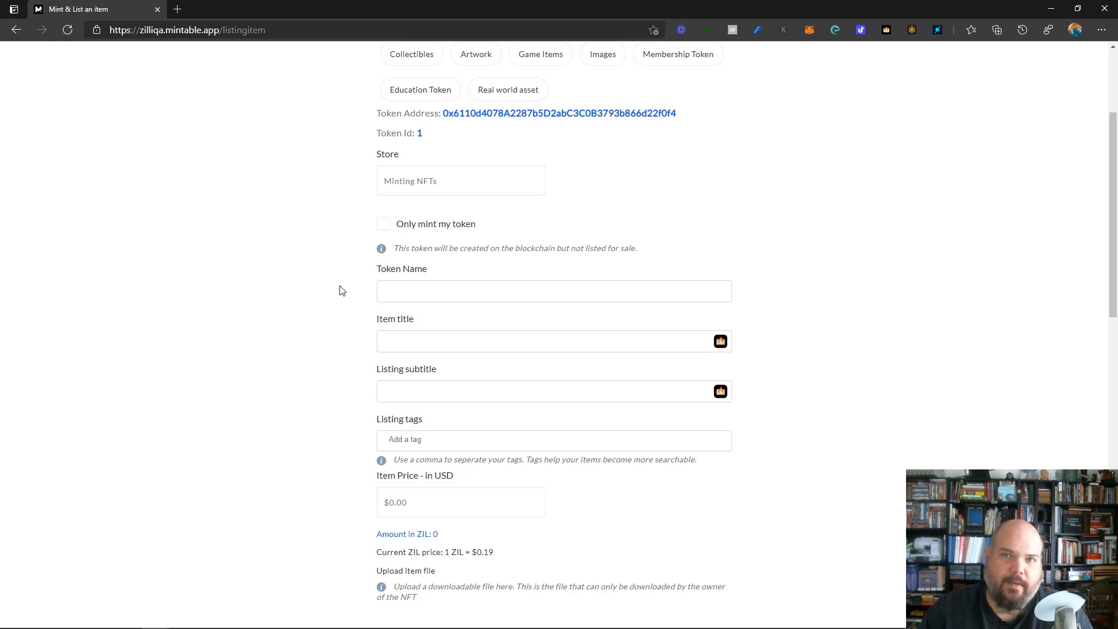
left_click(383, 226)
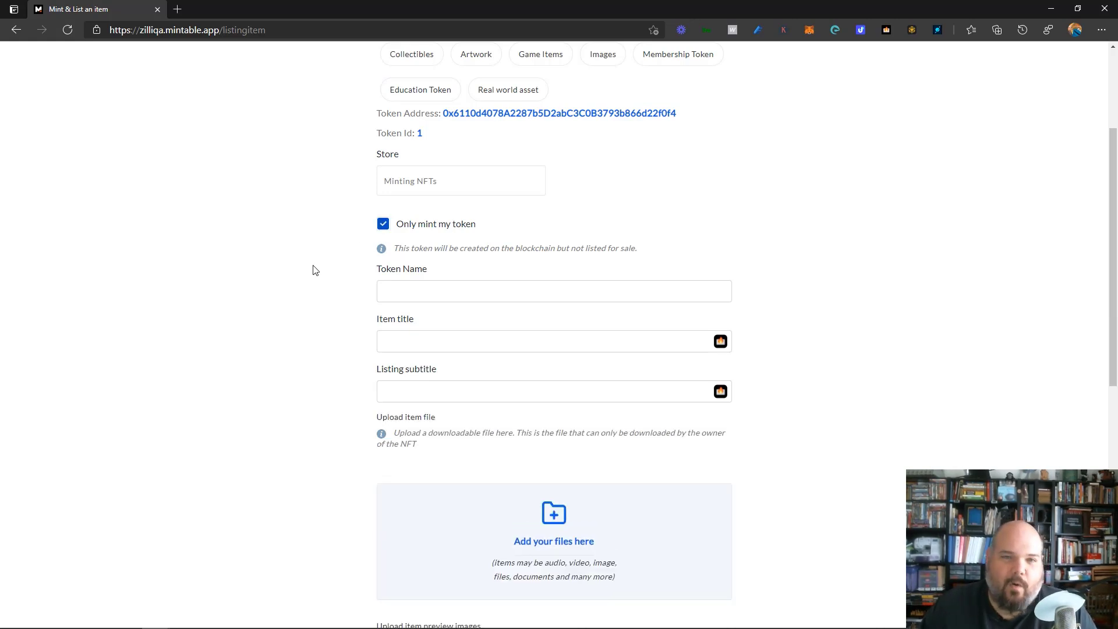
left_click(382, 225)
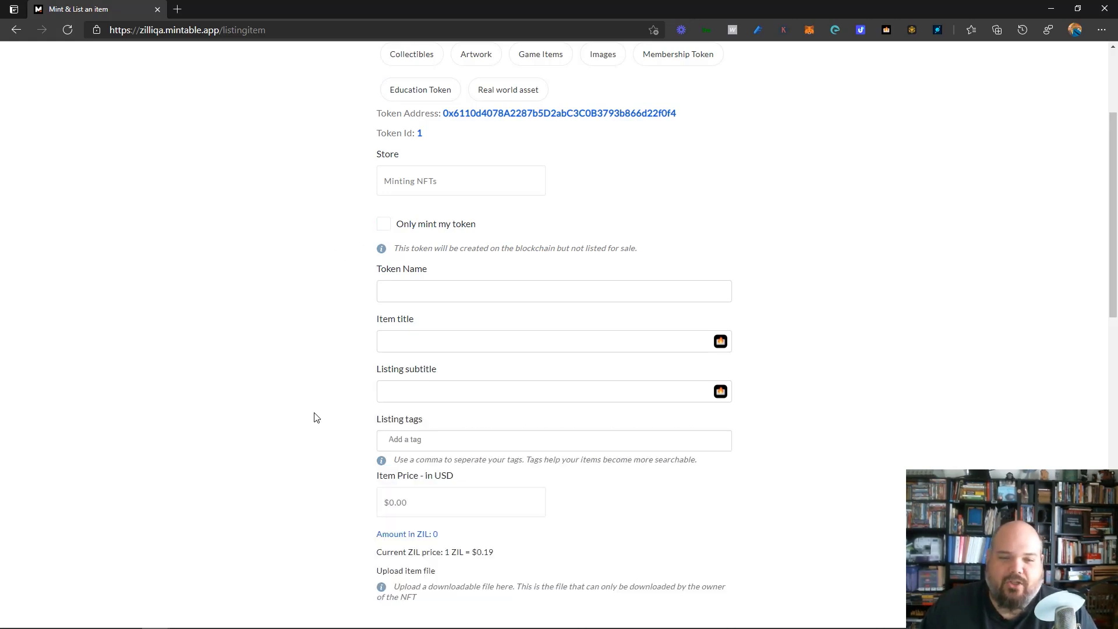
scroll(343, 416, "down", 2)
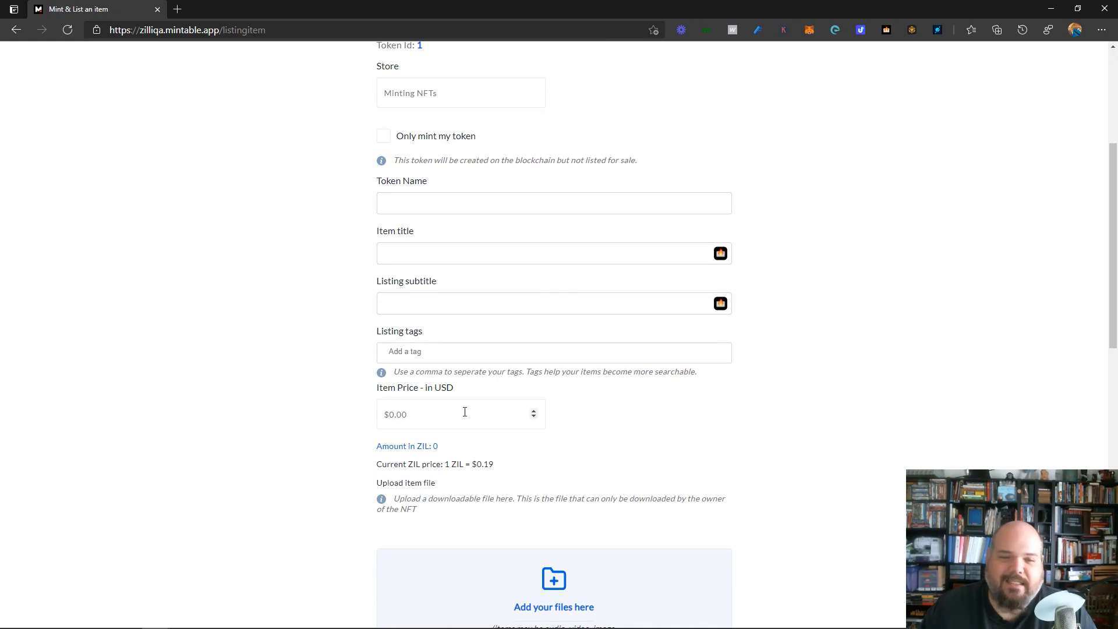
left_click(383, 140)
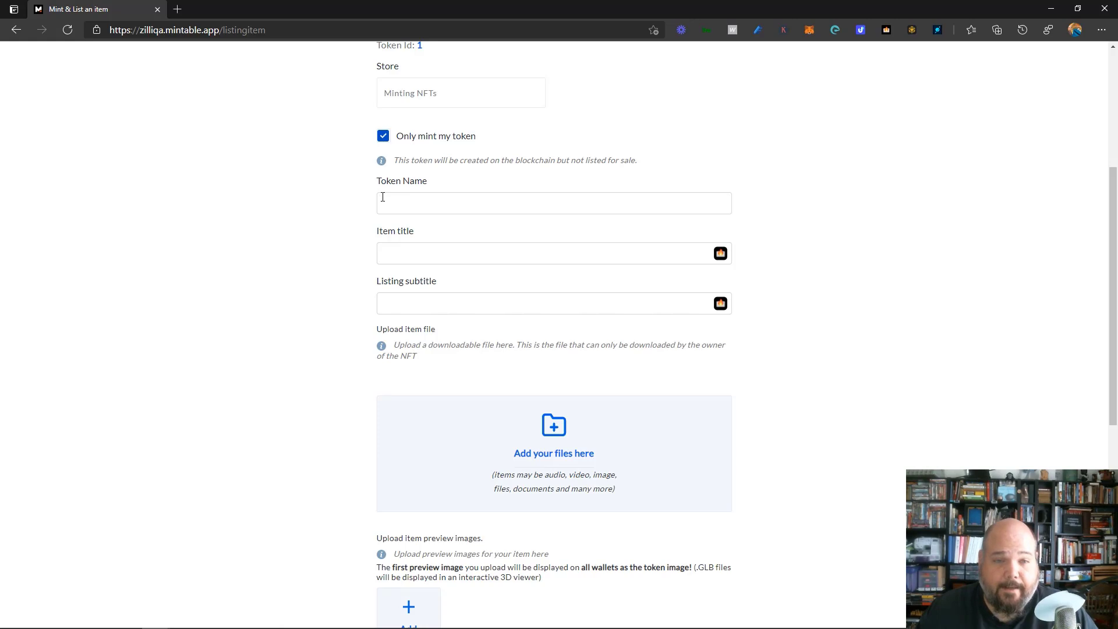
left_click(401, 202)
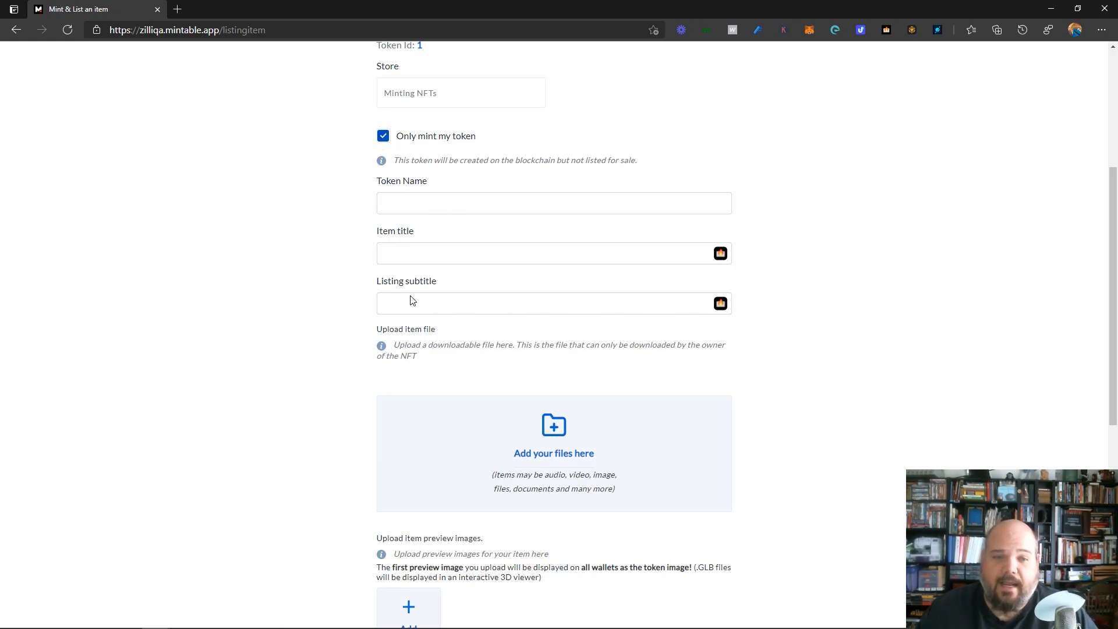
scroll(409, 404, "down", 2)
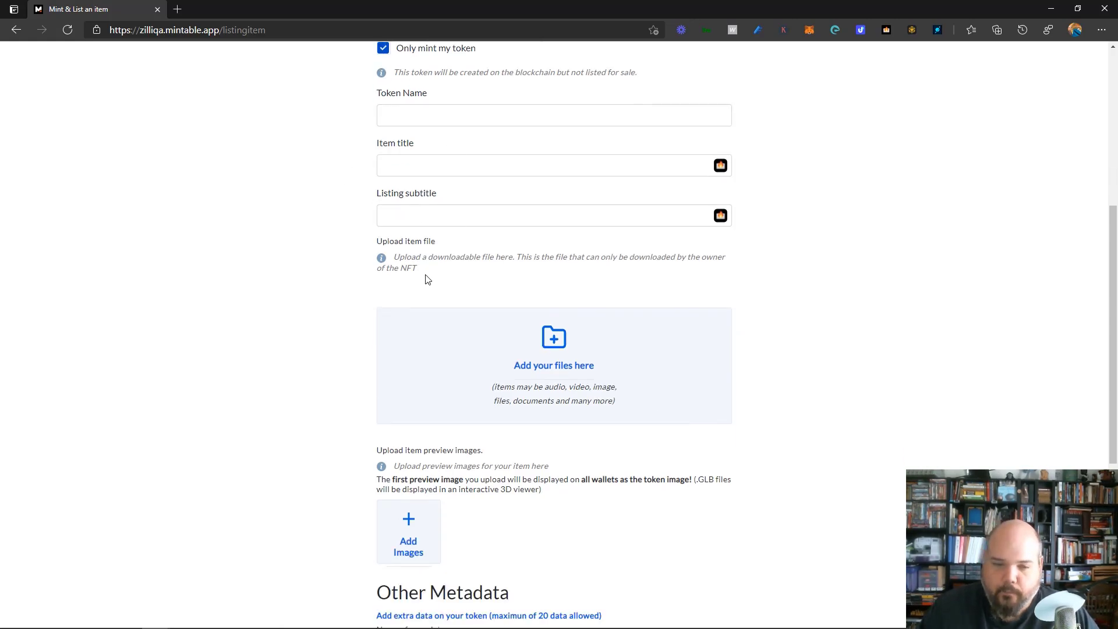
scroll(511, 485, "down", 4)
scroll(511, 434, "up", 8)
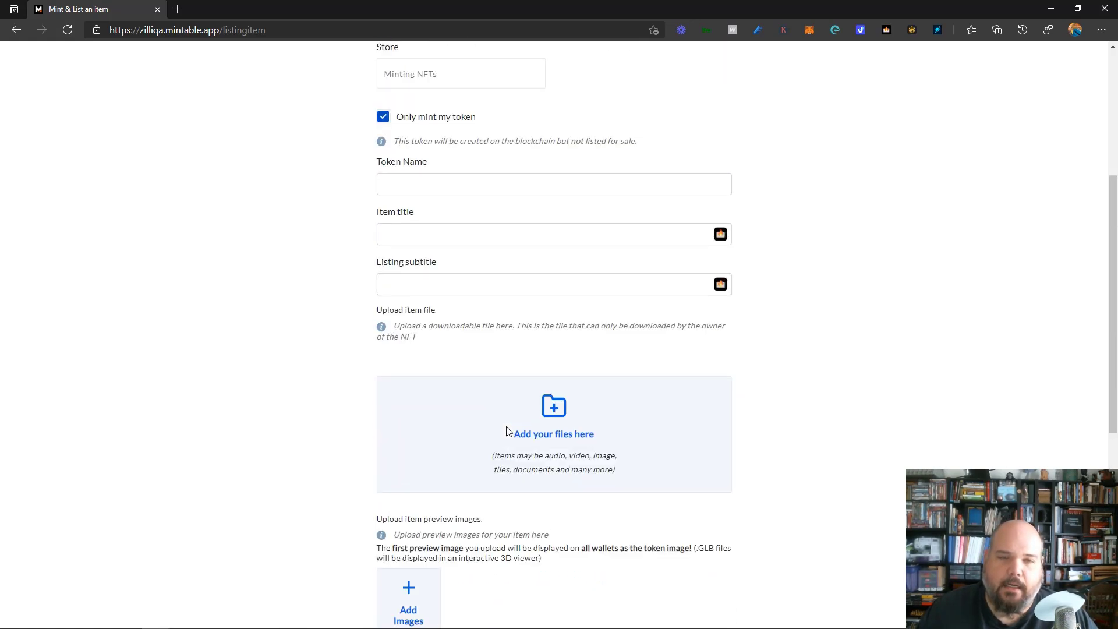
scroll(507, 431, "down", 2)
Set the token name to "TZO Minting NFTs - Store Logo (1st ed. 1/1)"
left_click(426, 200)
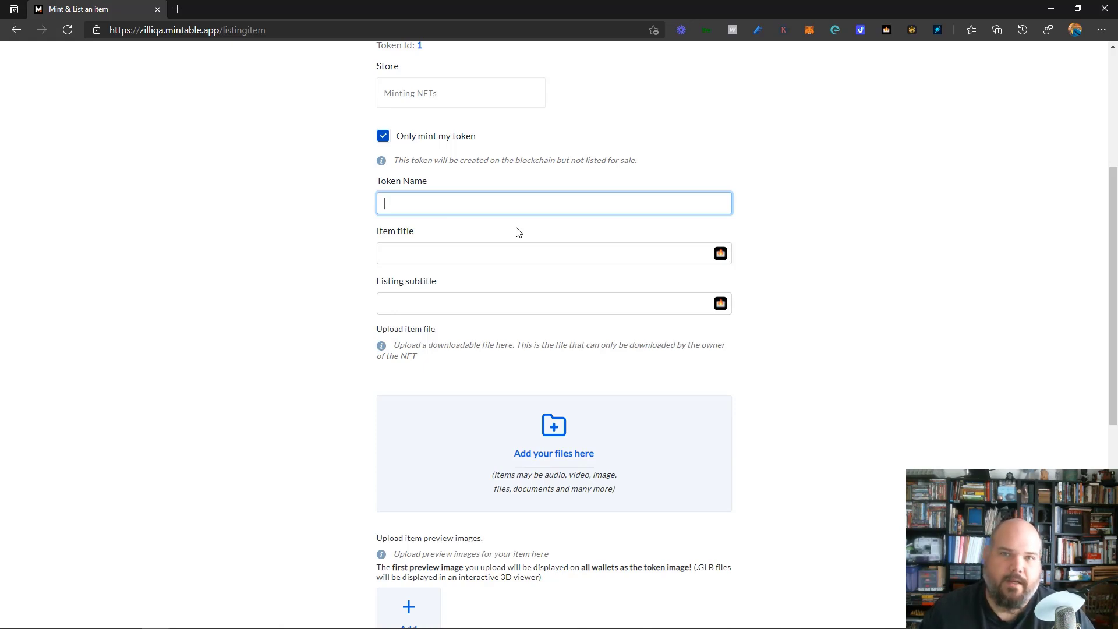
key("ctrl")
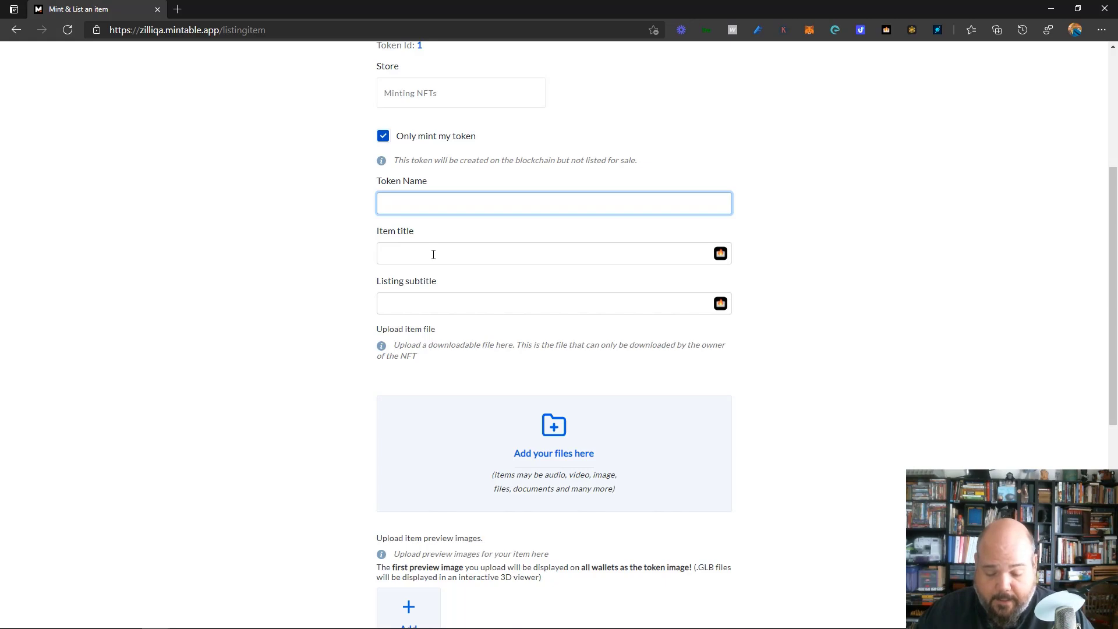
scroll(609, 290, "up", 2)
type("T")
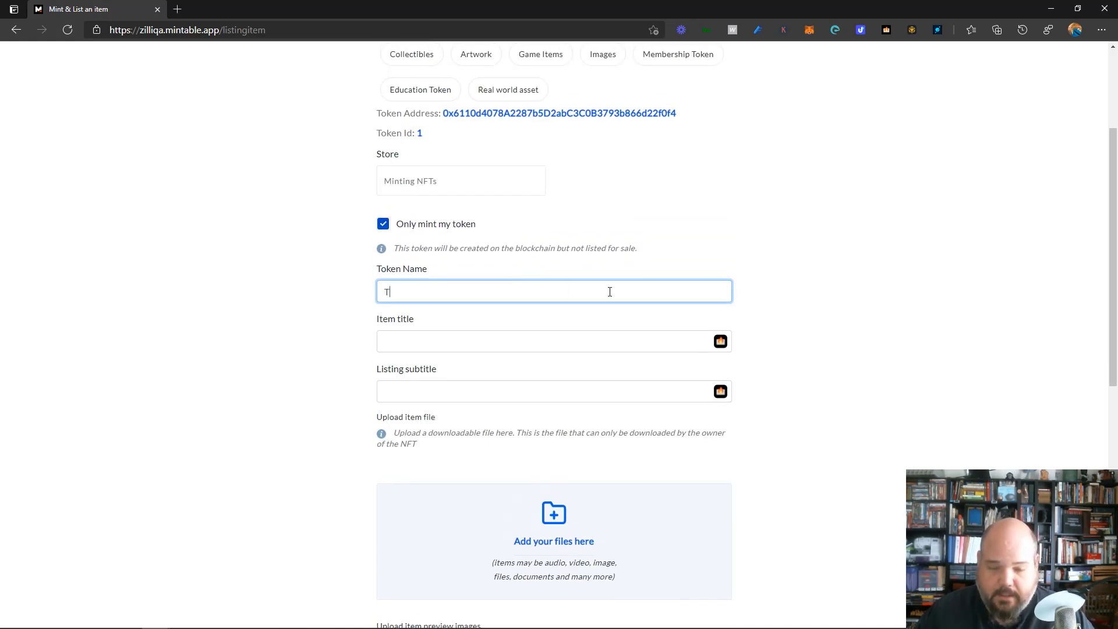
type("ZO Mintin")
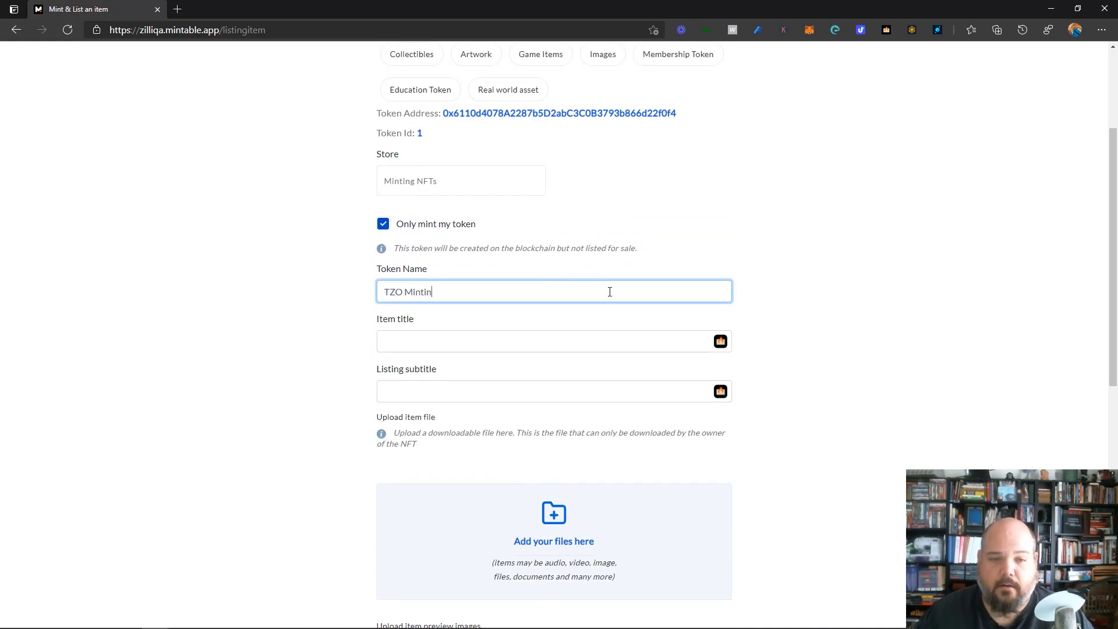
type("g NFTs")
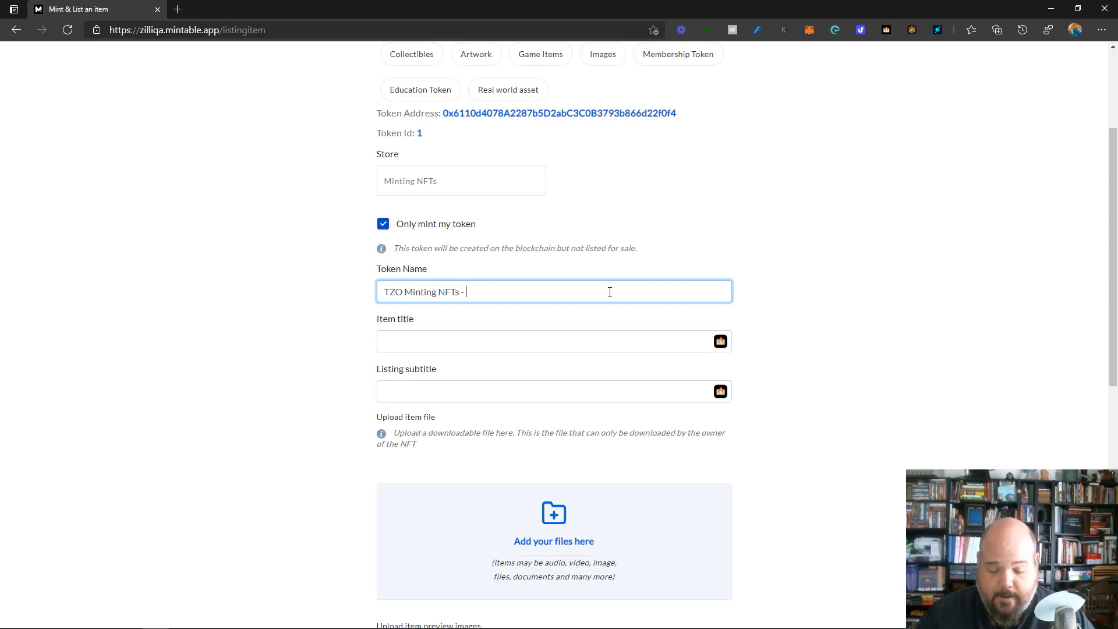
type("- Store Logo")
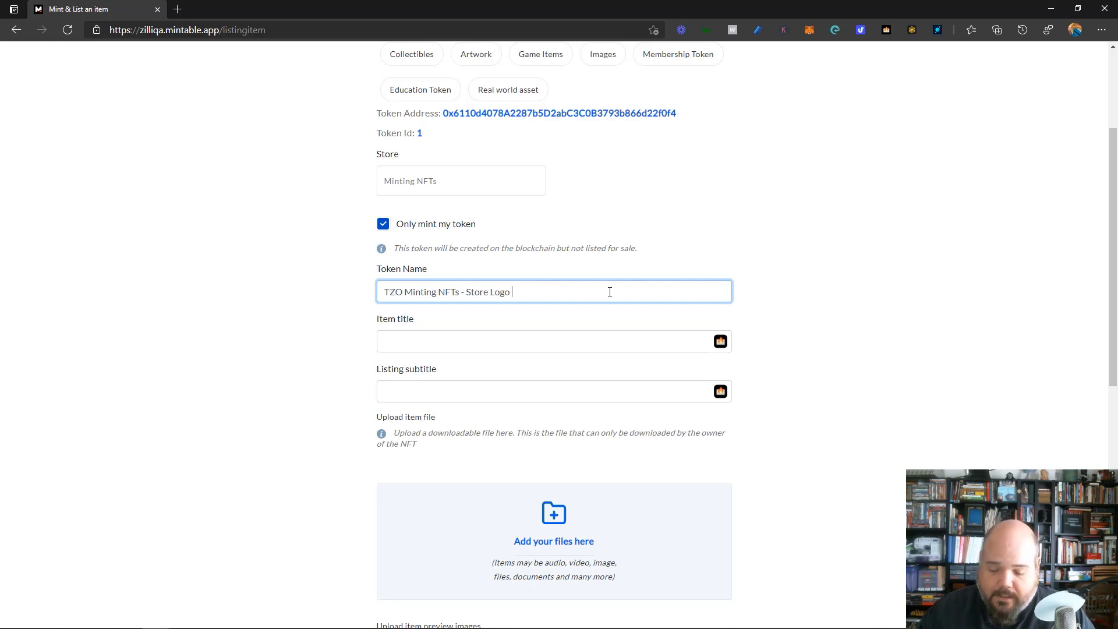
type("F")
type("1st ed.")
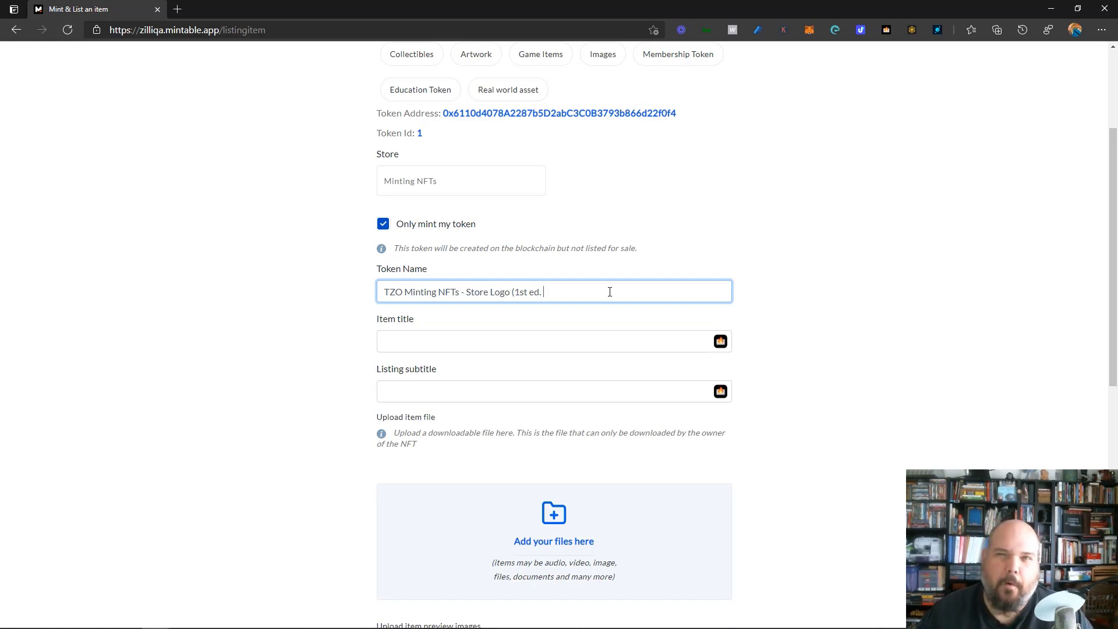
type(" 1/1")
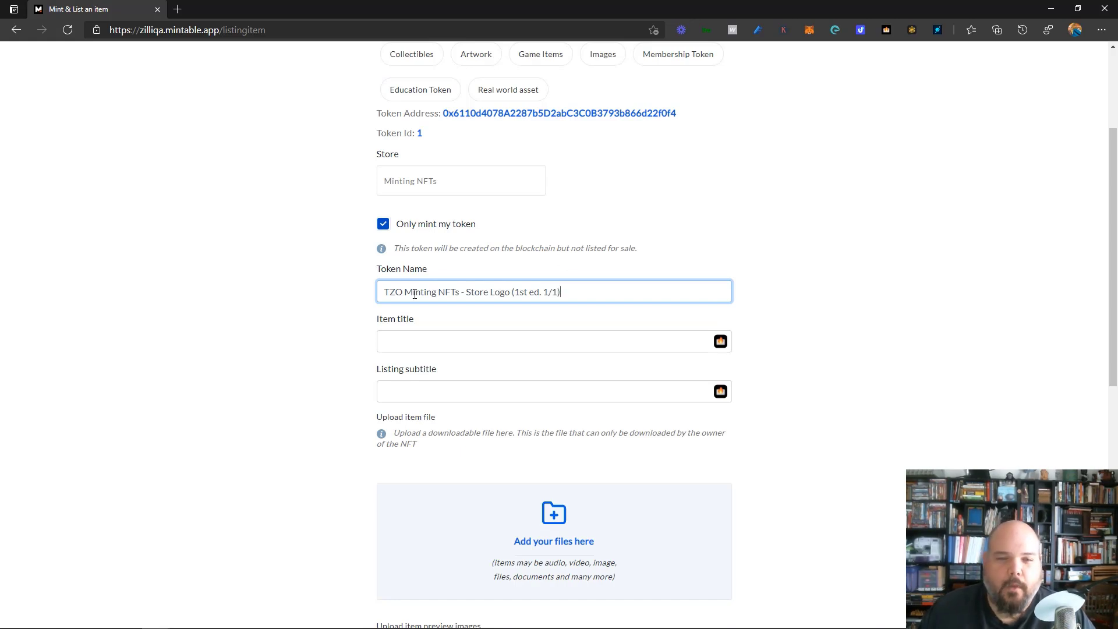
Enter "TZO's Minting NFTs Store Logo" as the item title
left_click(399, 341)
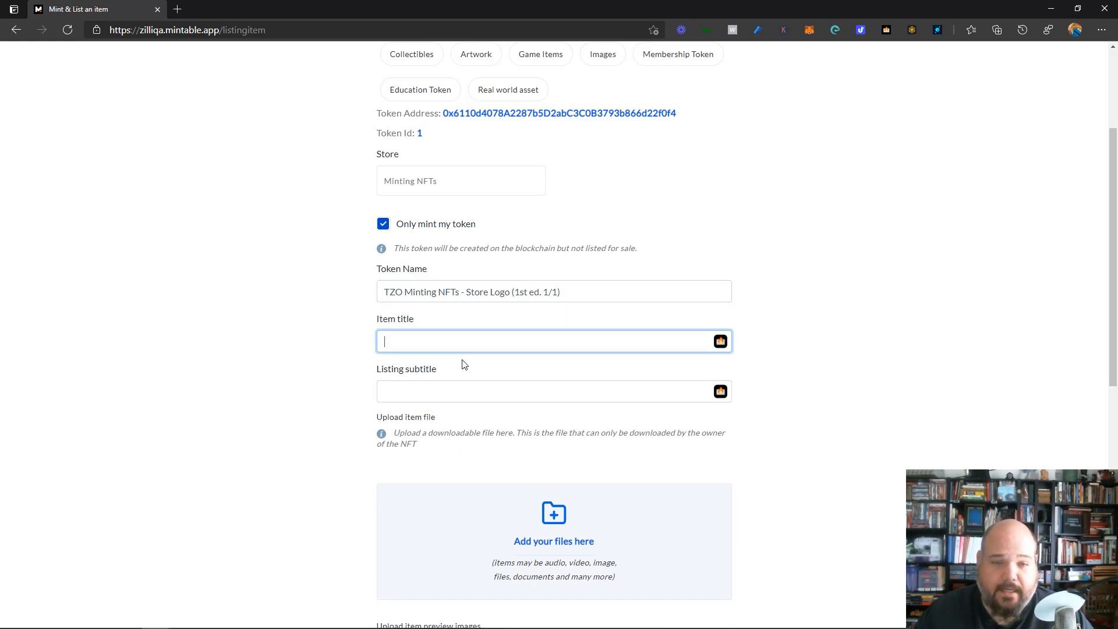
type("TZO's ")
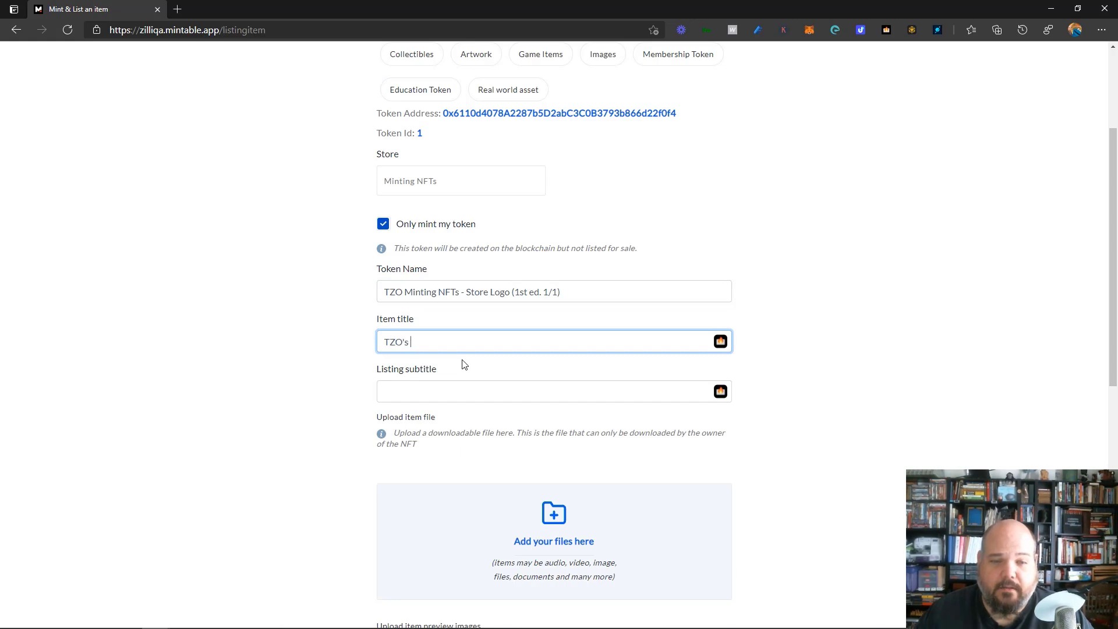
type("Minting NFT")
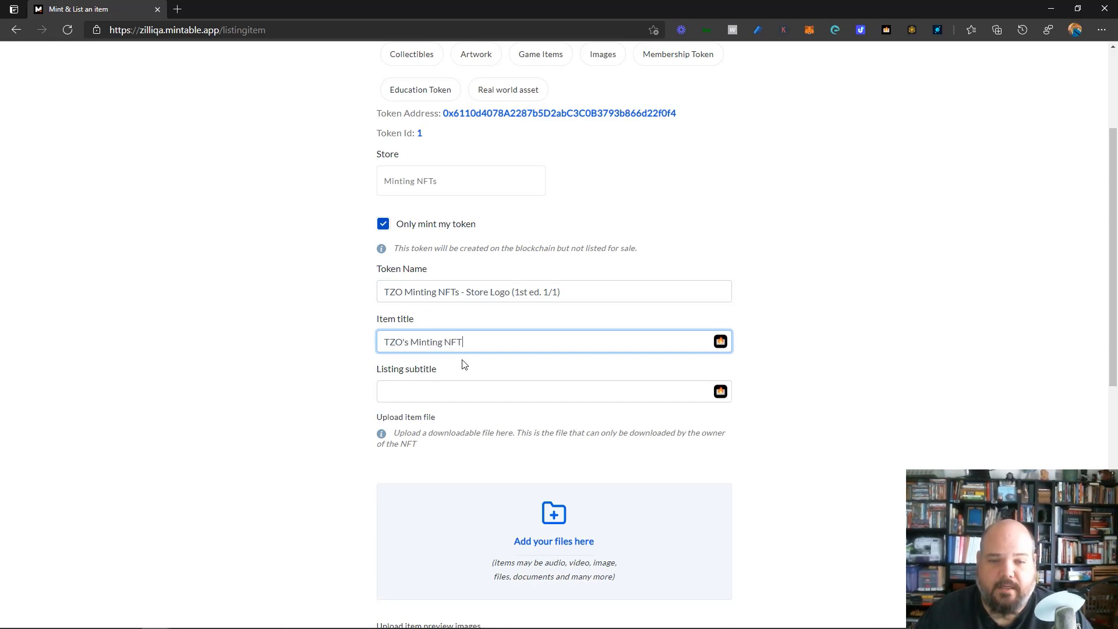
type("S (1st")
key("BackSpace")
key("BackSpace")
key("BackSpace")
key("BackSpace")
key("BackSpace")
key("BackSpace")
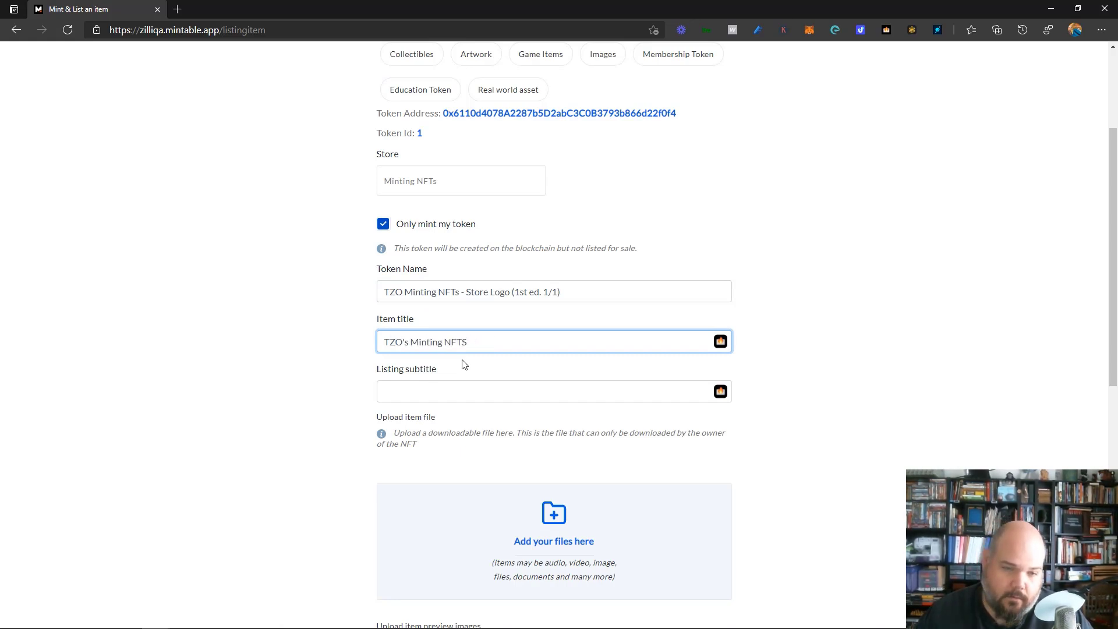
type("s ")
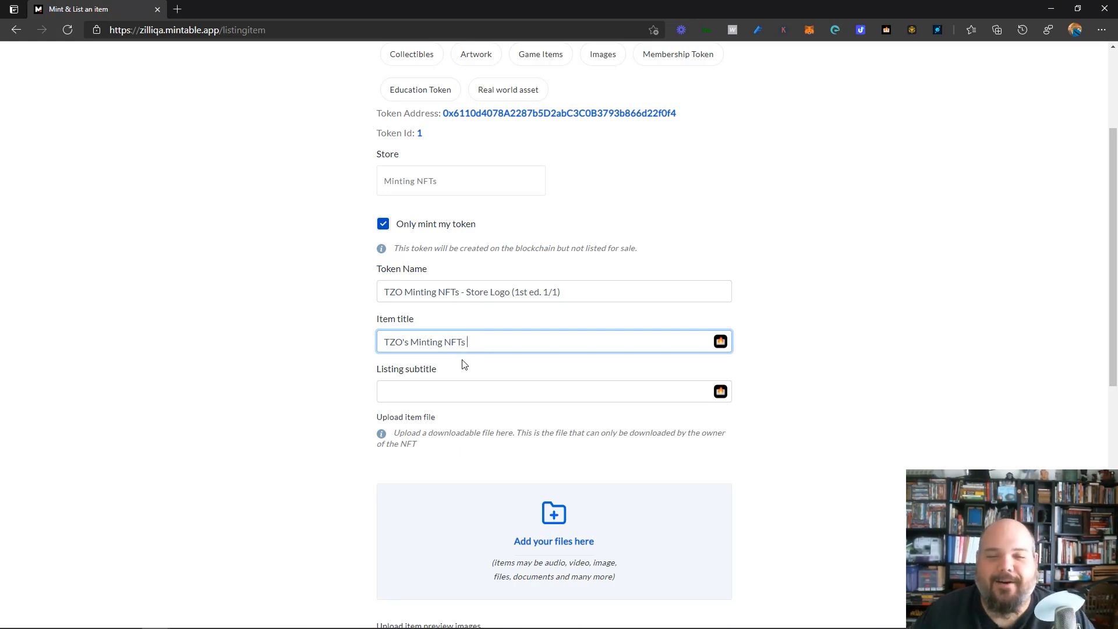
type("Stoe")
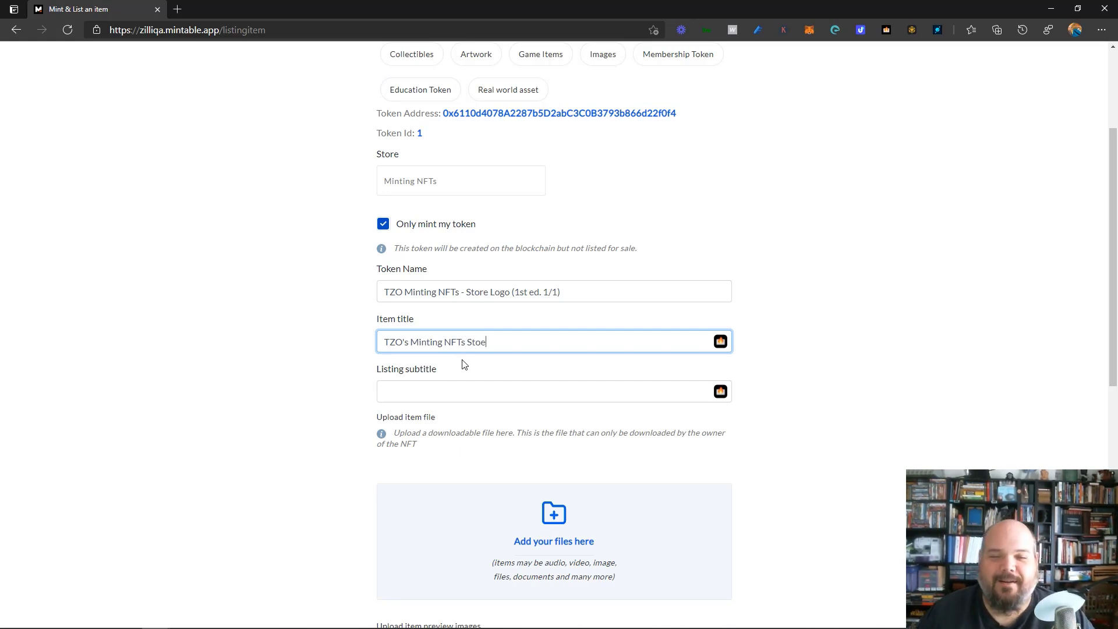
key("BackSpace")
type("re Lo")
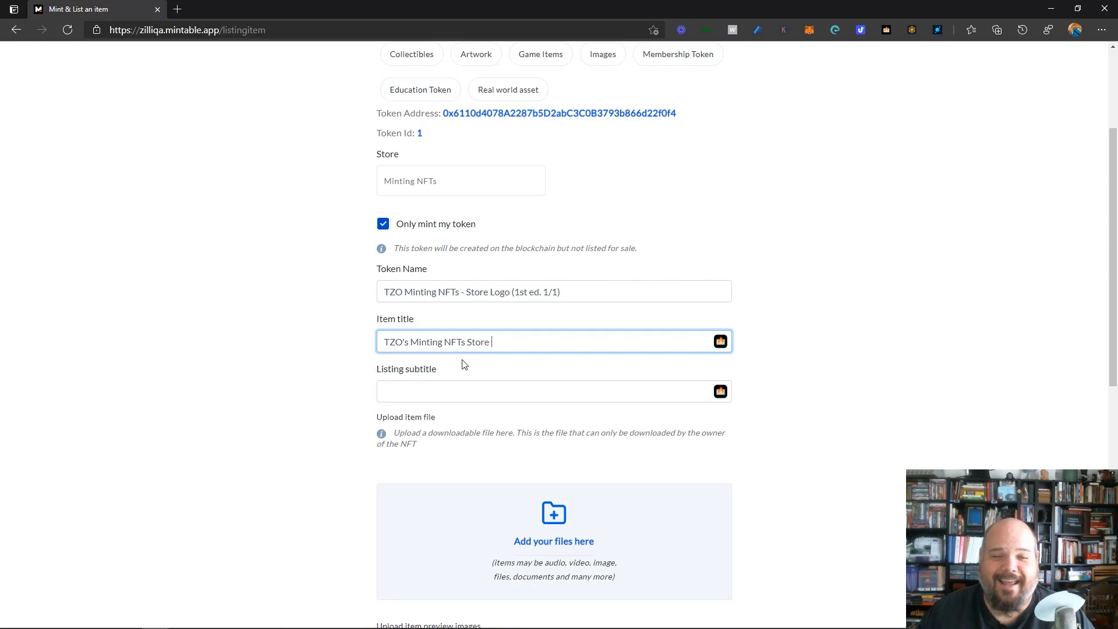
type("go")
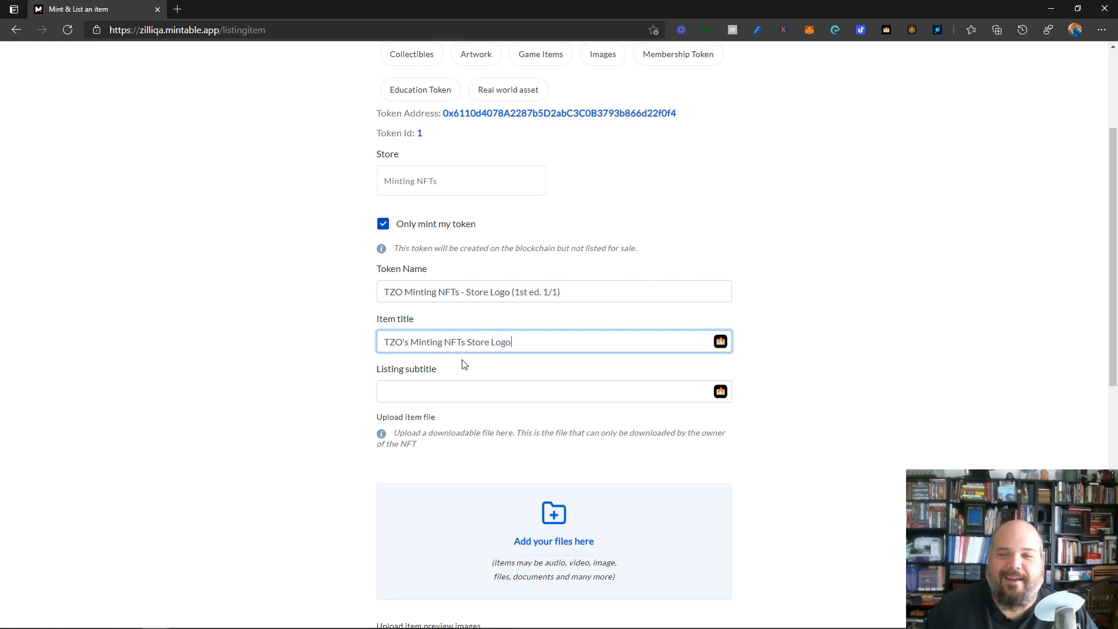
Fill in the listing subtitle with "First Edition. 1 of 1."
left_click(483, 390)
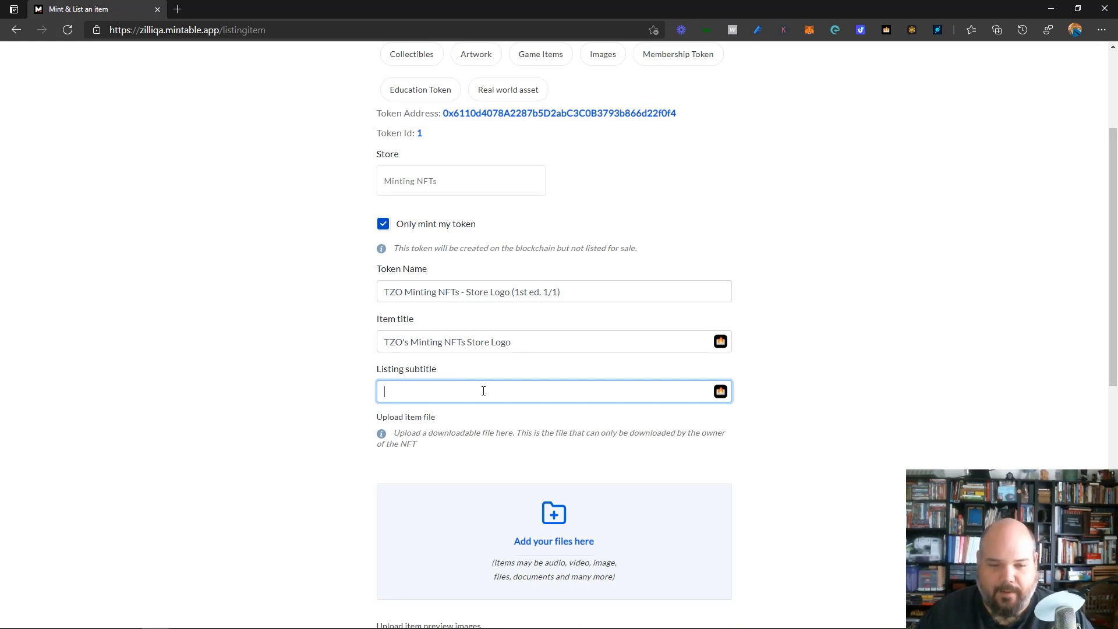
type("First Edi")
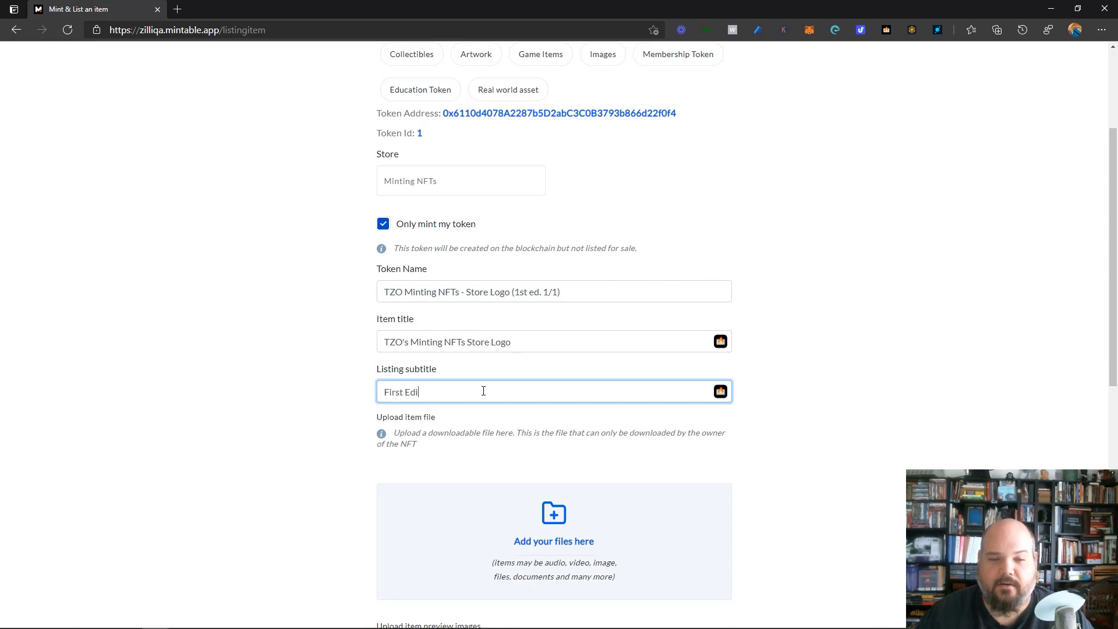
type("tion.  1 of 1.")
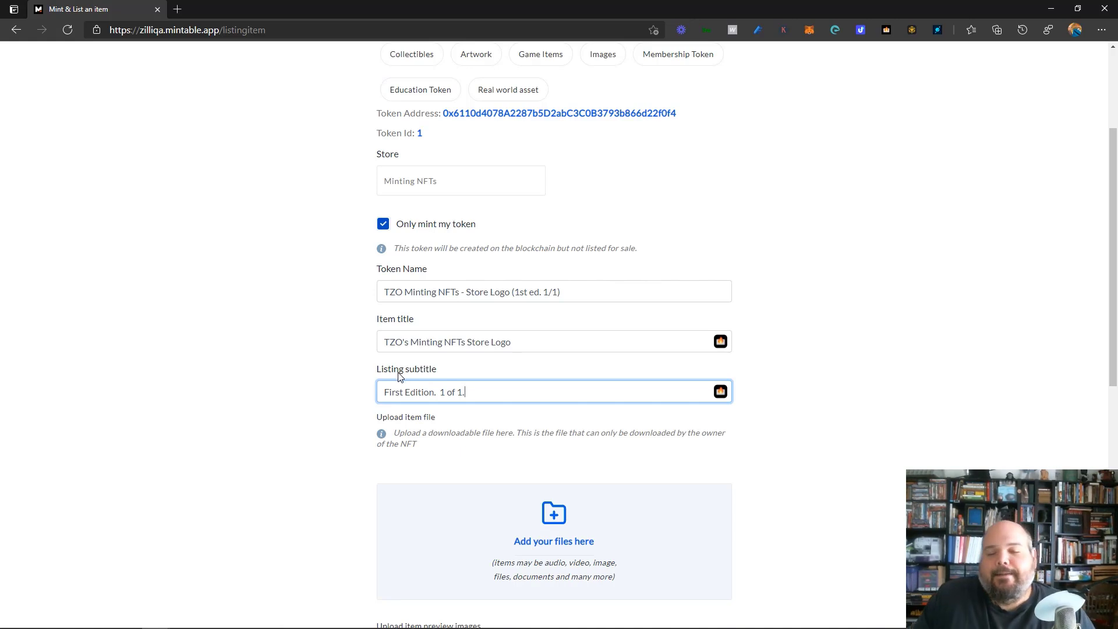
Upload the Minting NFTs logo image as both the downloadable item file and the first preview image
scroll(367, 388, "down", 3)
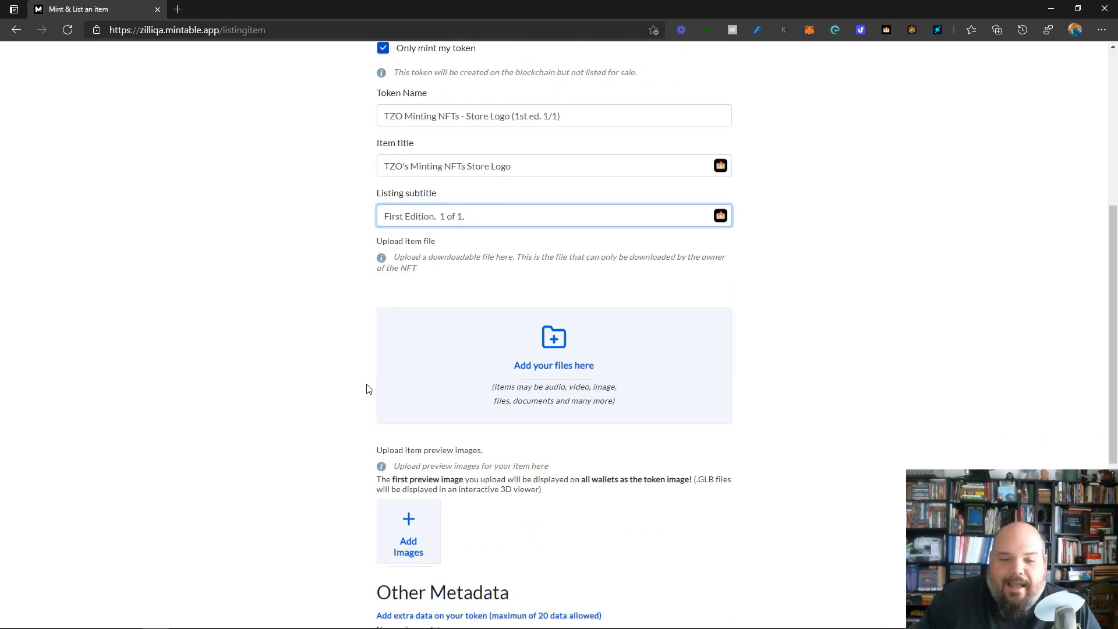
scroll(367, 388, "down", 2)
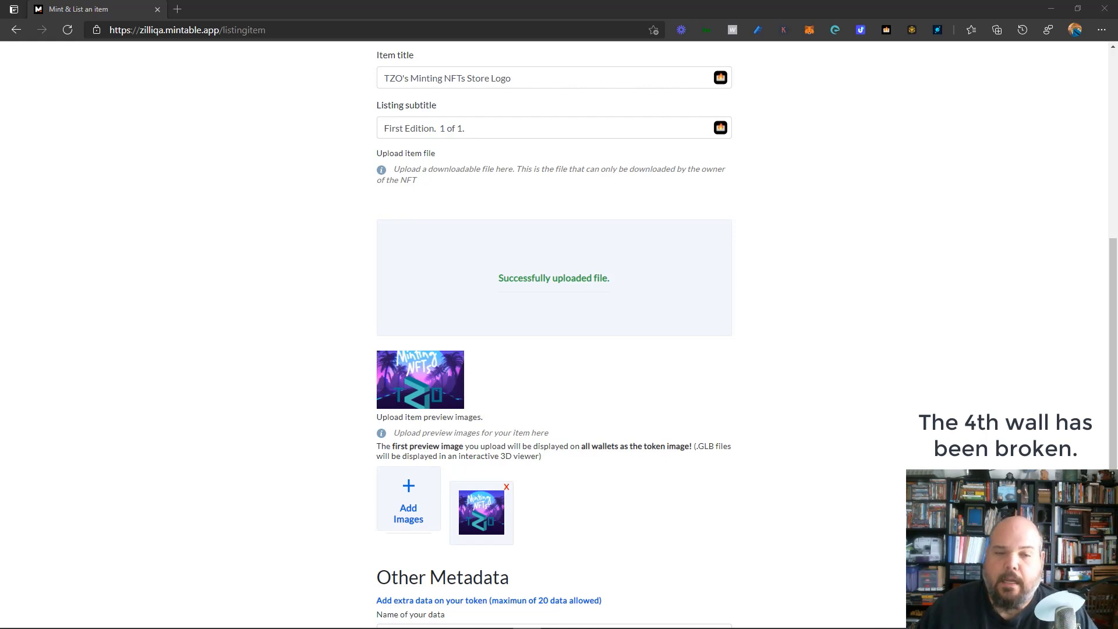
scroll(442, 396, "down", 2)
left_click(426, 403)
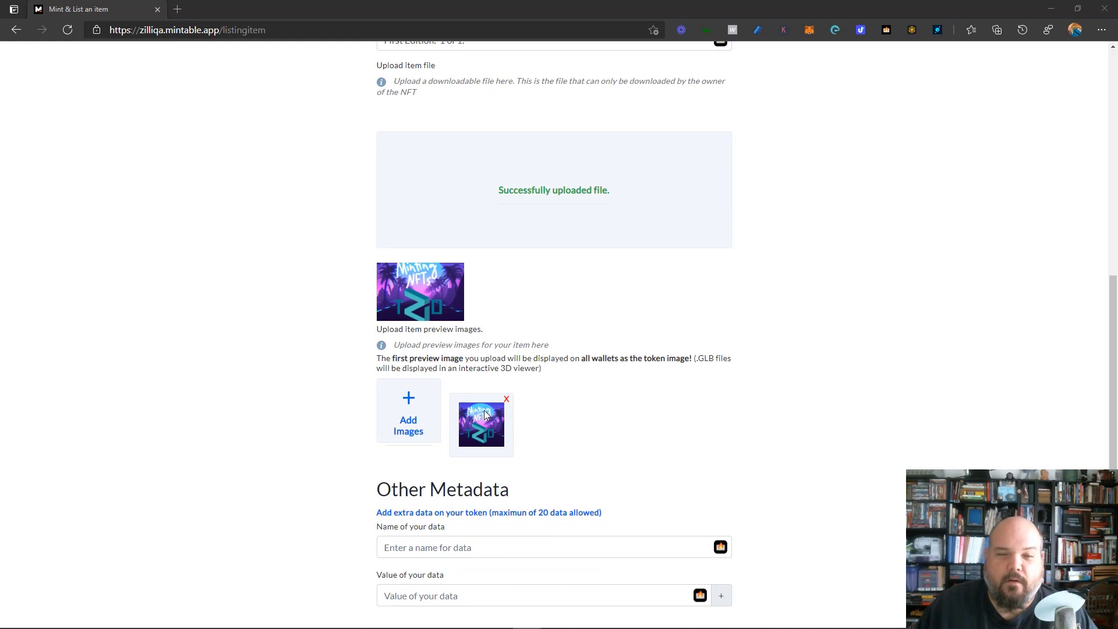
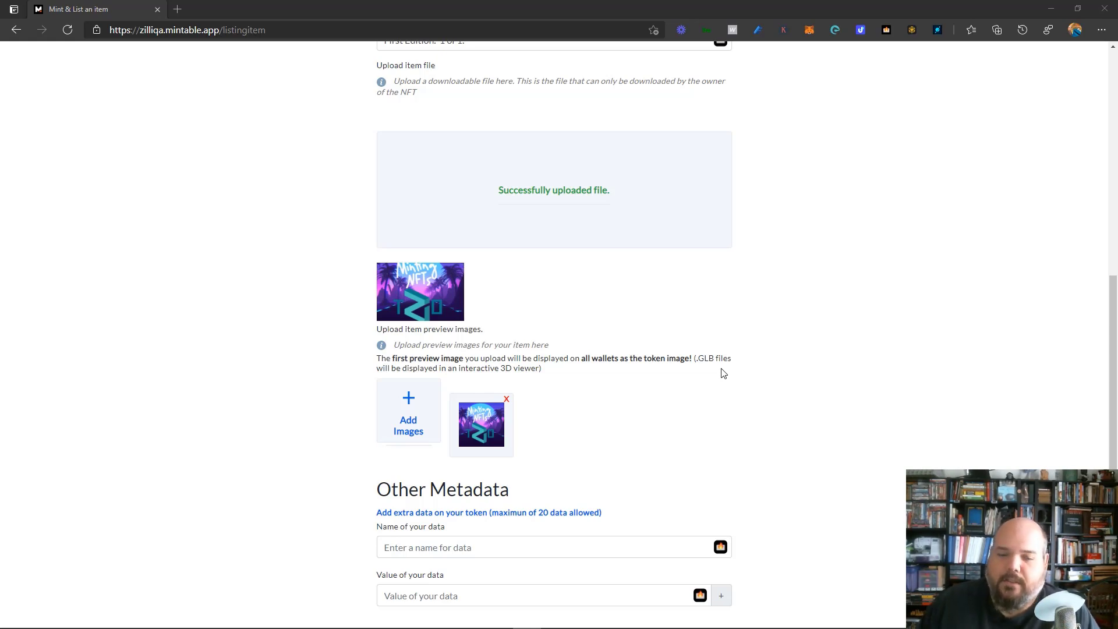
Review the whole form from the item details to the metadata and try to list the item without a category
scroll(723, 373, "down", 4)
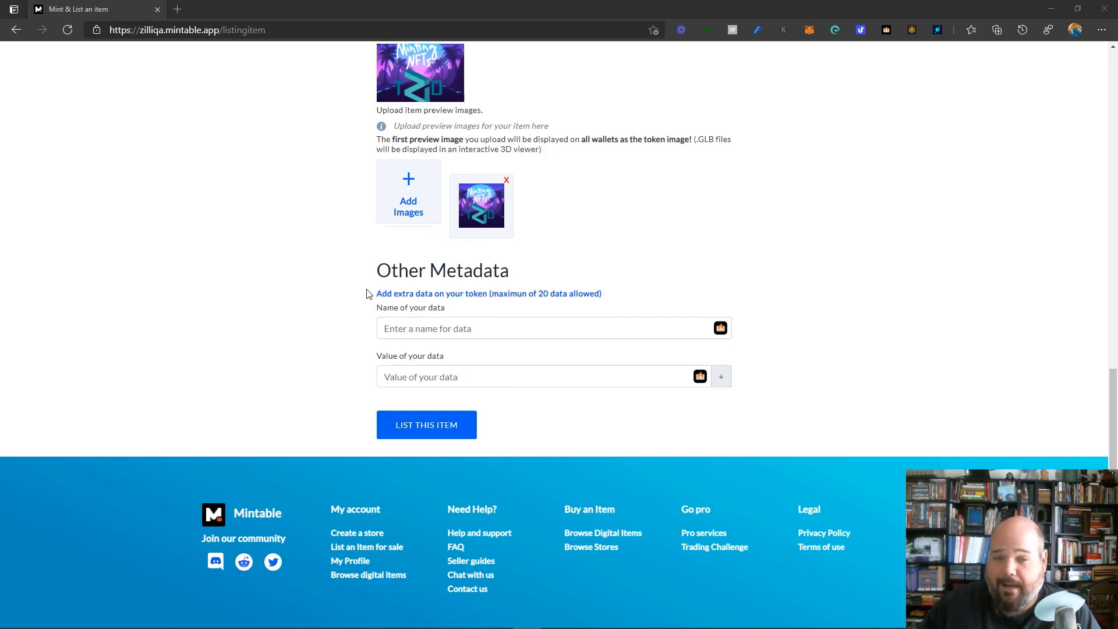
scroll(688, 362, "up", 6)
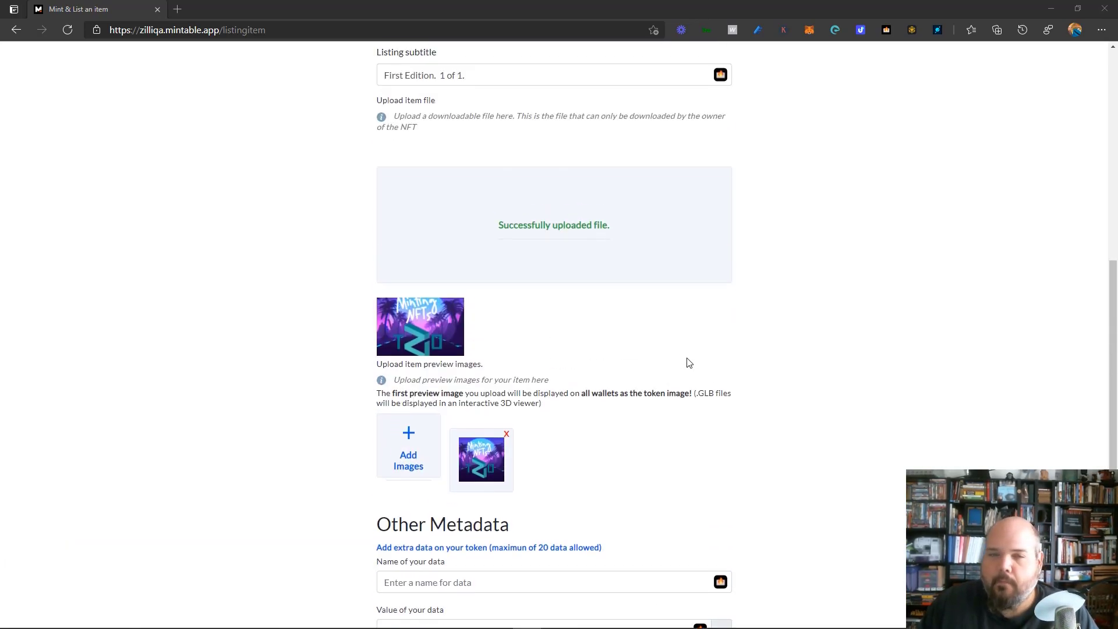
scroll(688, 362, "up", 5)
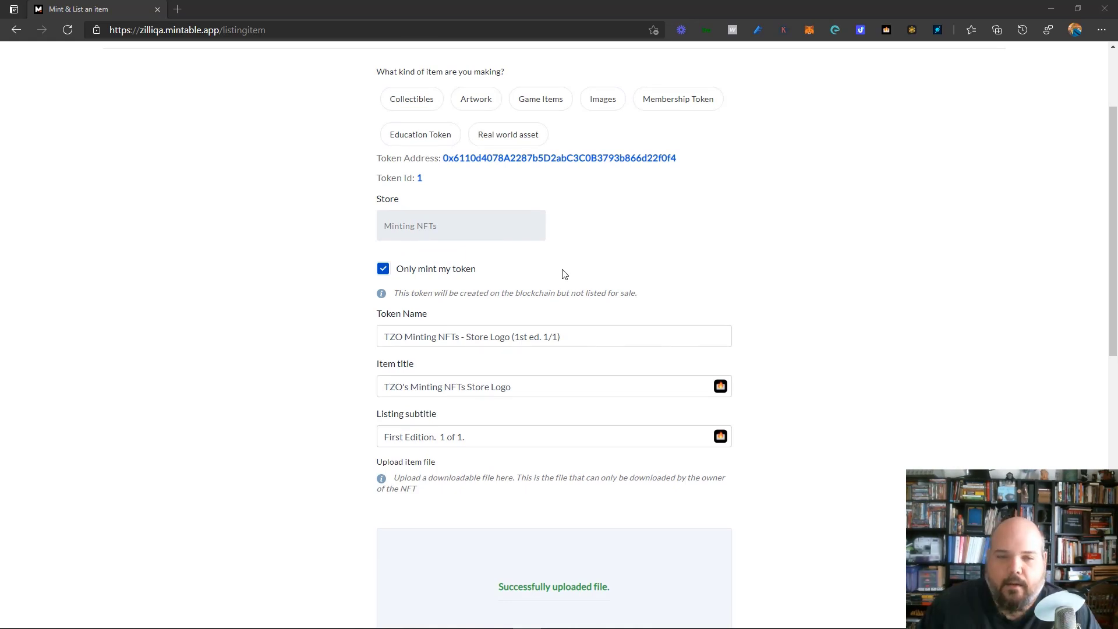
scroll(574, 329, "down", 8)
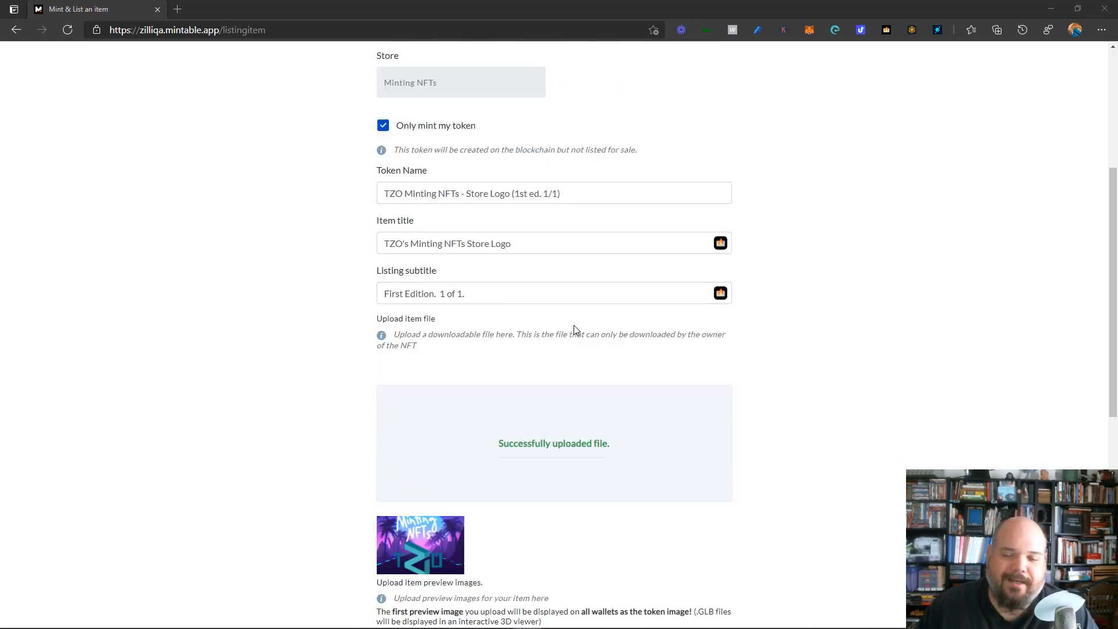
scroll(635, 357, "down", 2)
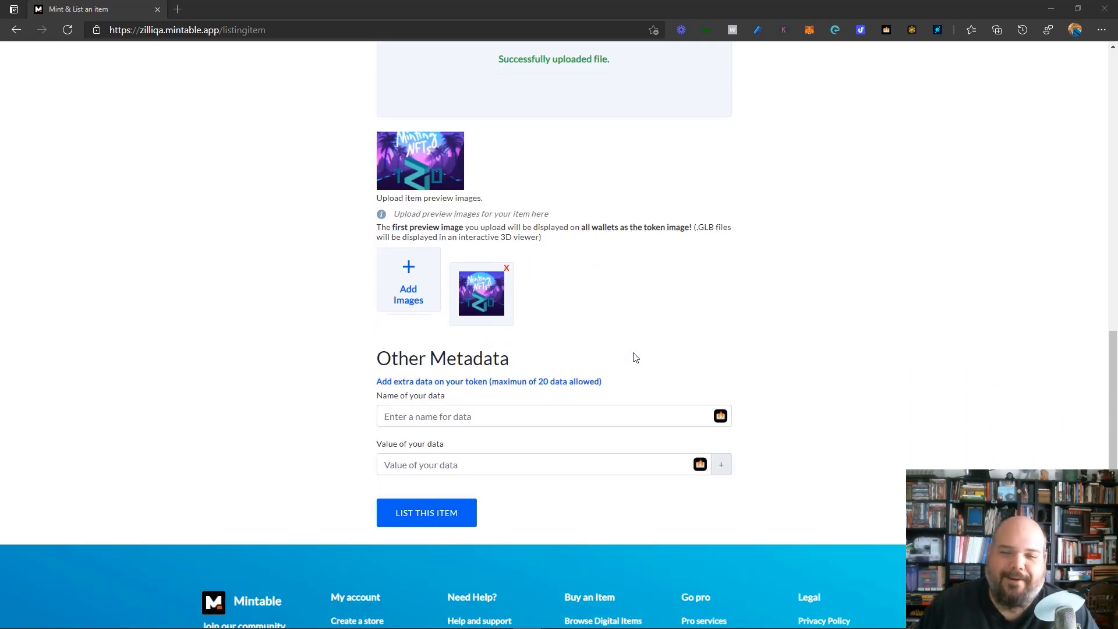
scroll(636, 358, "down", 2)
left_click(436, 429)
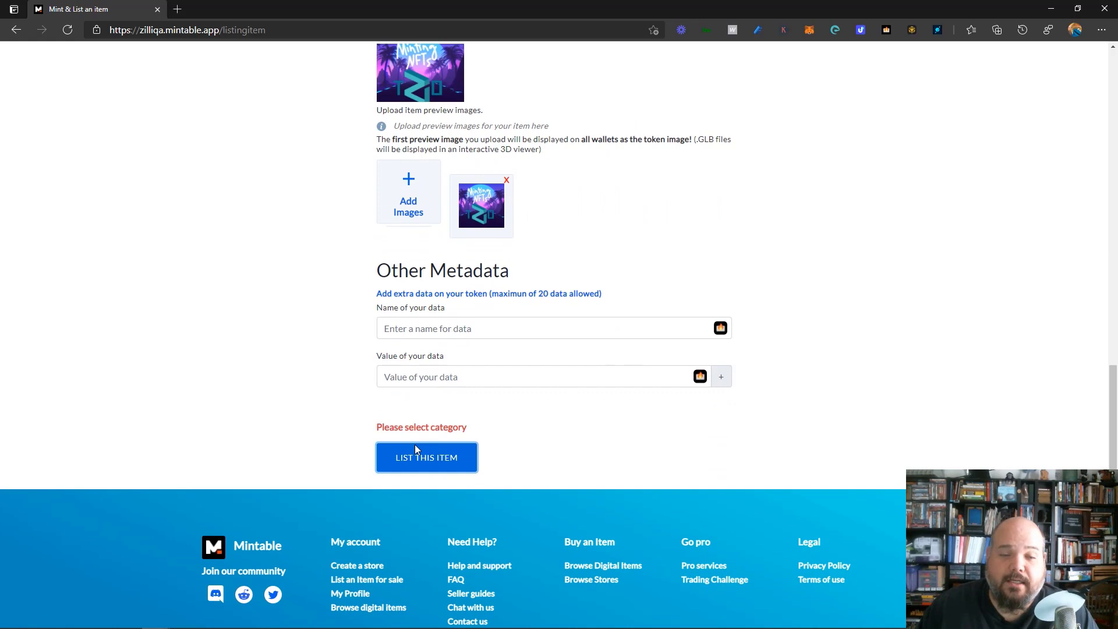
Choose Images as the kind of item being made
scroll(462, 430, "up", 2)
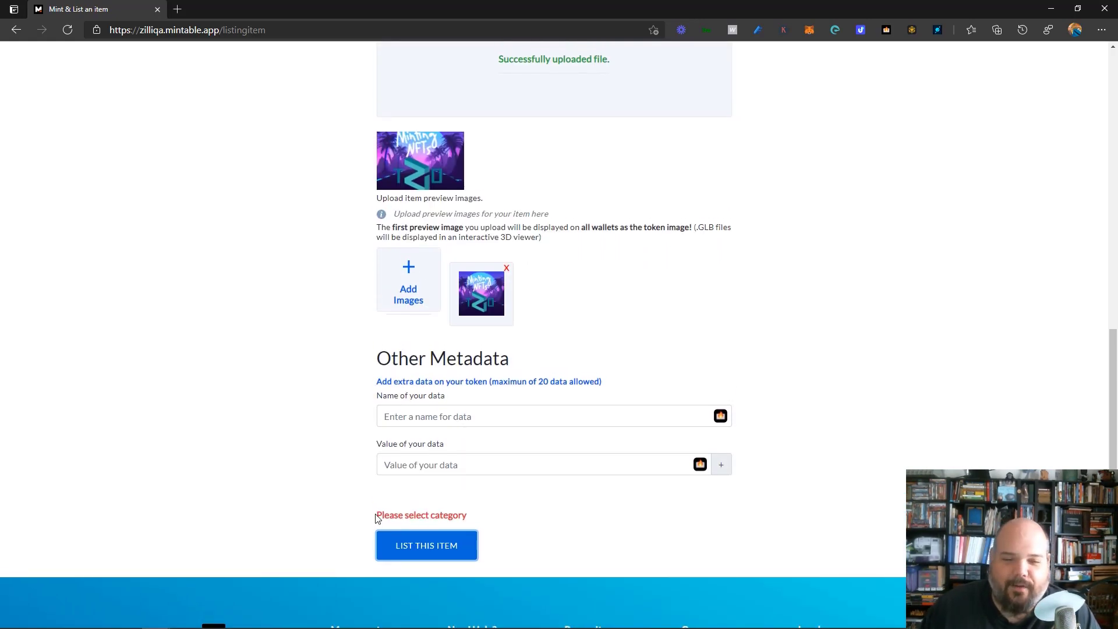
scroll(477, 494, "up", 8)
scroll(479, 485, "up", 8)
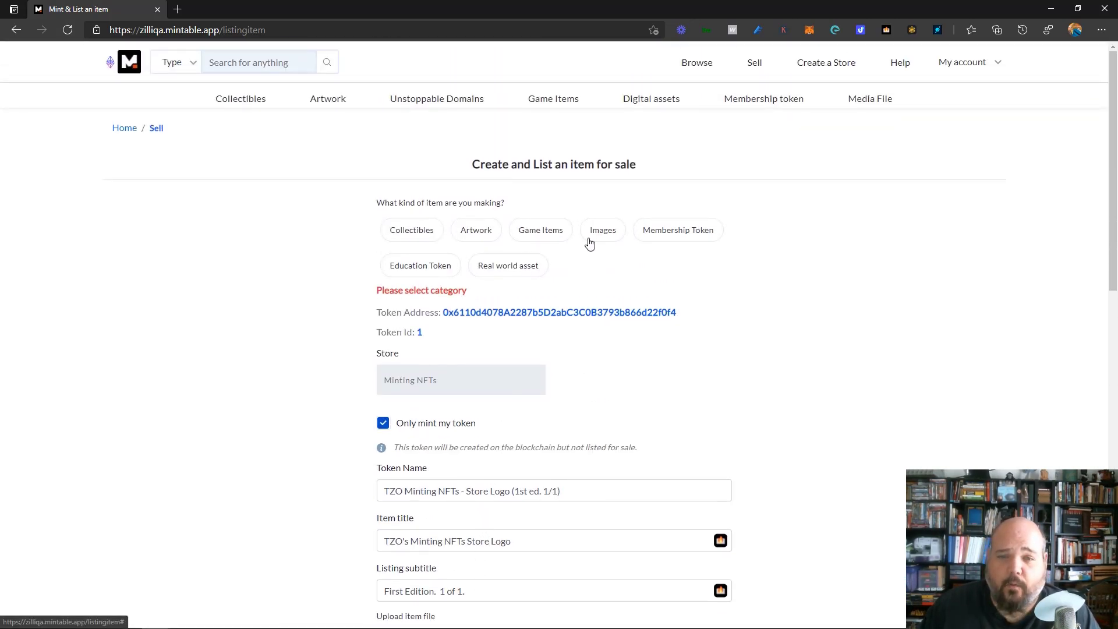
left_click(608, 239)
Try listing the item up to the blockchain transaction alert, cancel that transaction, and recheck the form entries
scroll(582, 370, "down", 15)
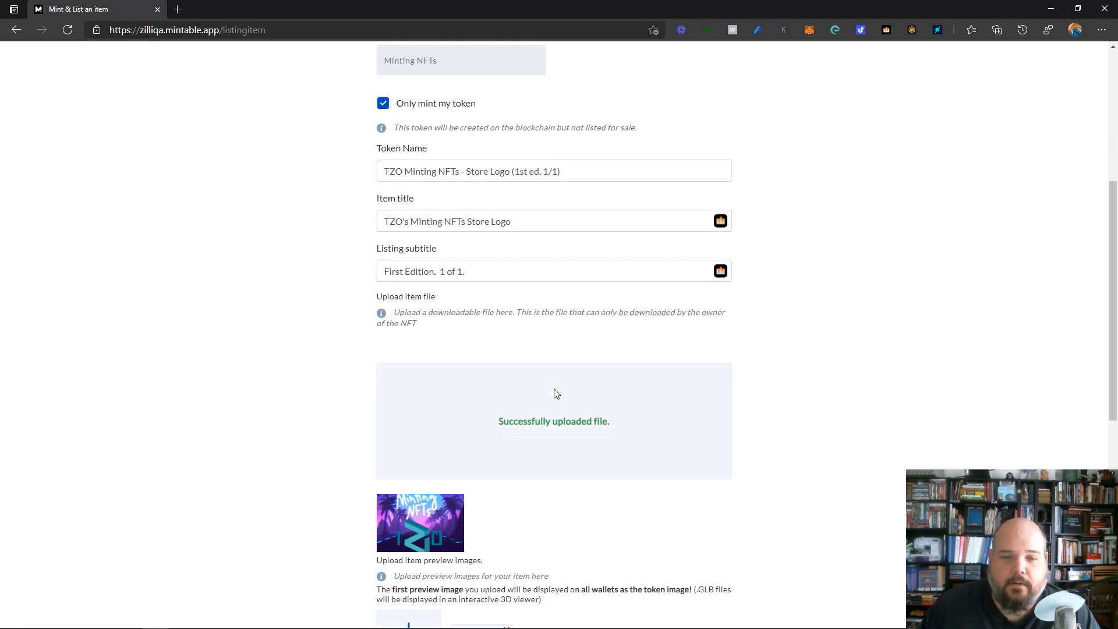
left_click(456, 449)
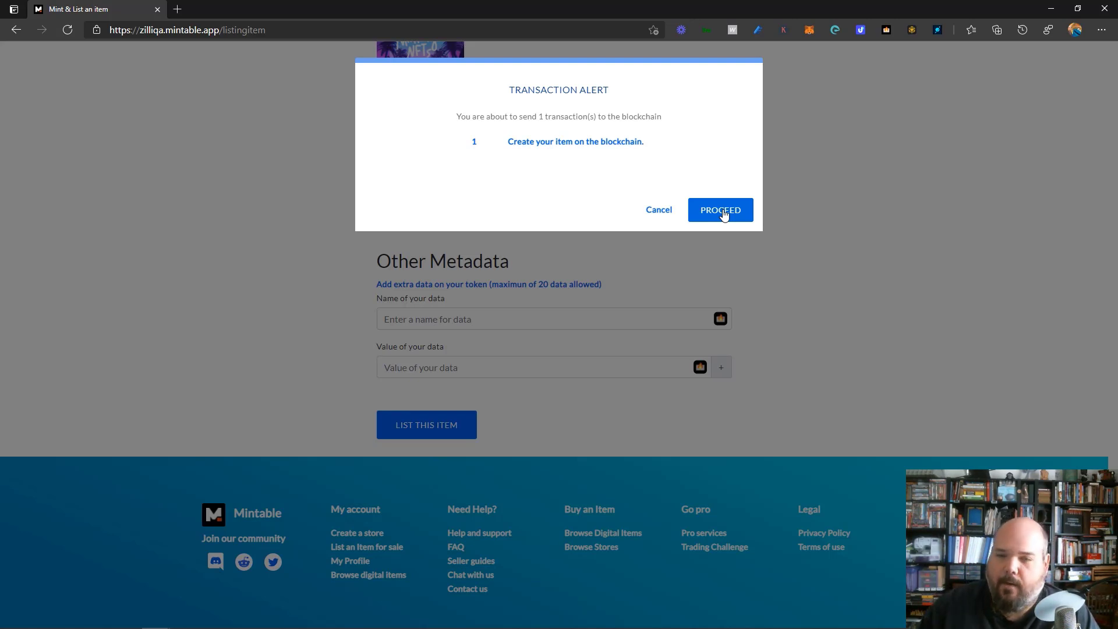
left_click(660, 210)
scroll(690, 250, "up", 8)
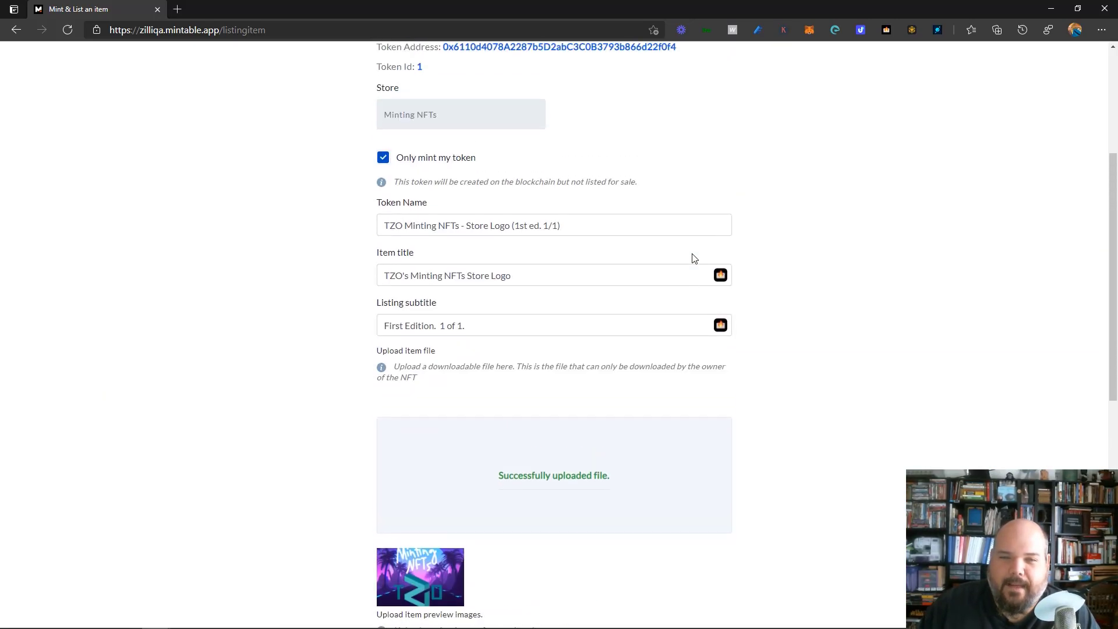
scroll(694, 256, "down", 5)
scroll(694, 259, "down", 3)
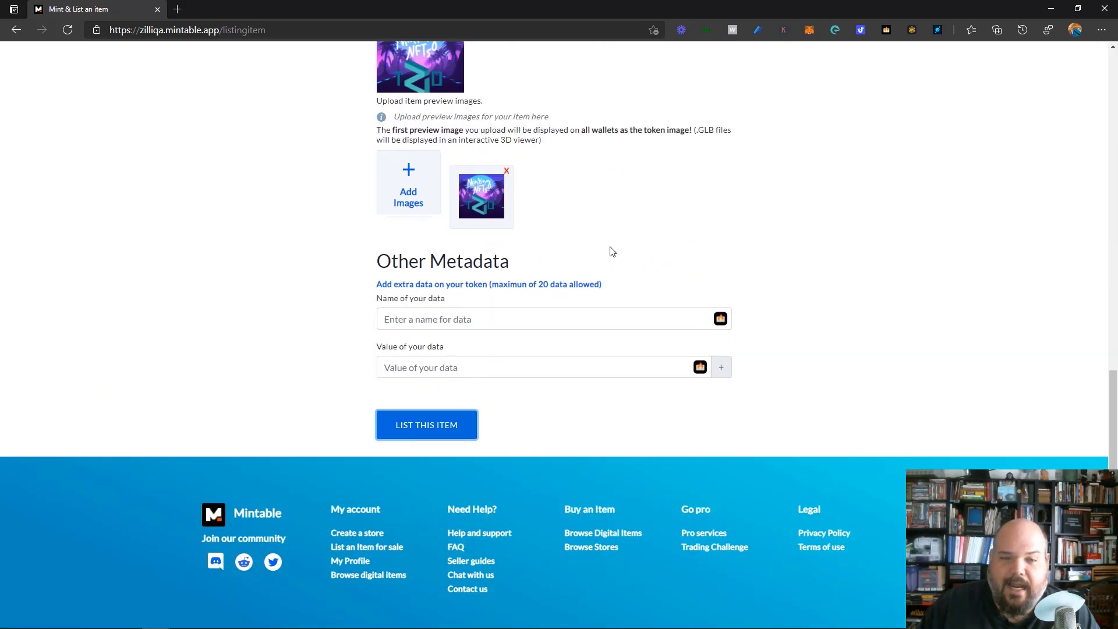
Submit the store logo item for minting, accept the blockchain alerts, and confirm the ZilPay transaction at the Average 20 ZIL option
left_click(425, 435)
left_click(721, 201)
left_click(549, 188)
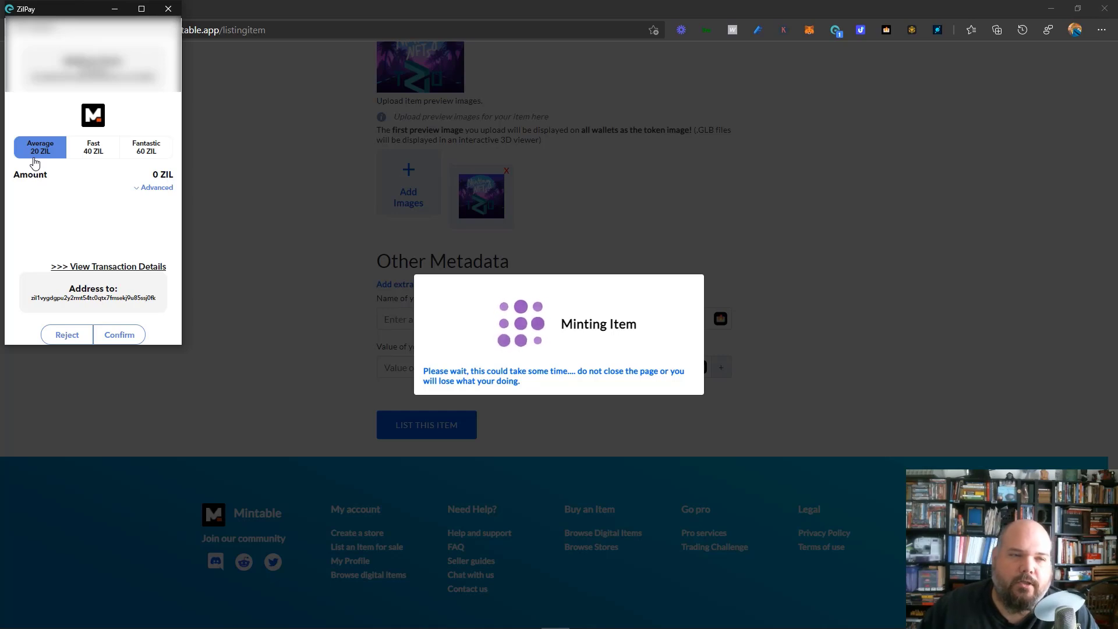
left_click(119, 336)
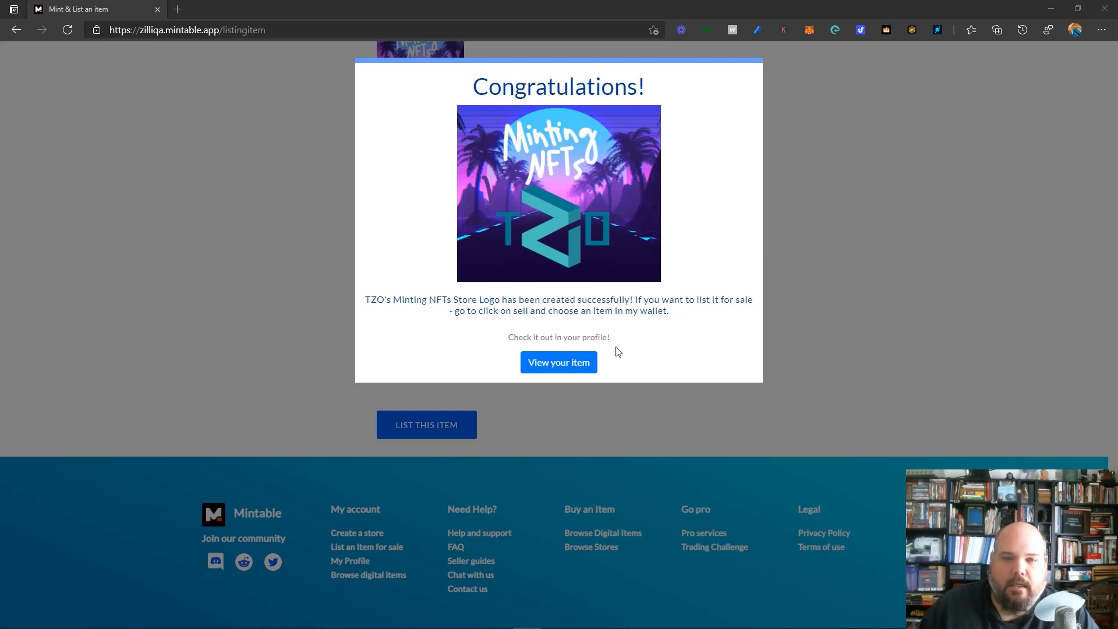
View the minted item from the success notice, checking the wallet tokens and the items in the Minting NFTs store
left_click(547, 364)
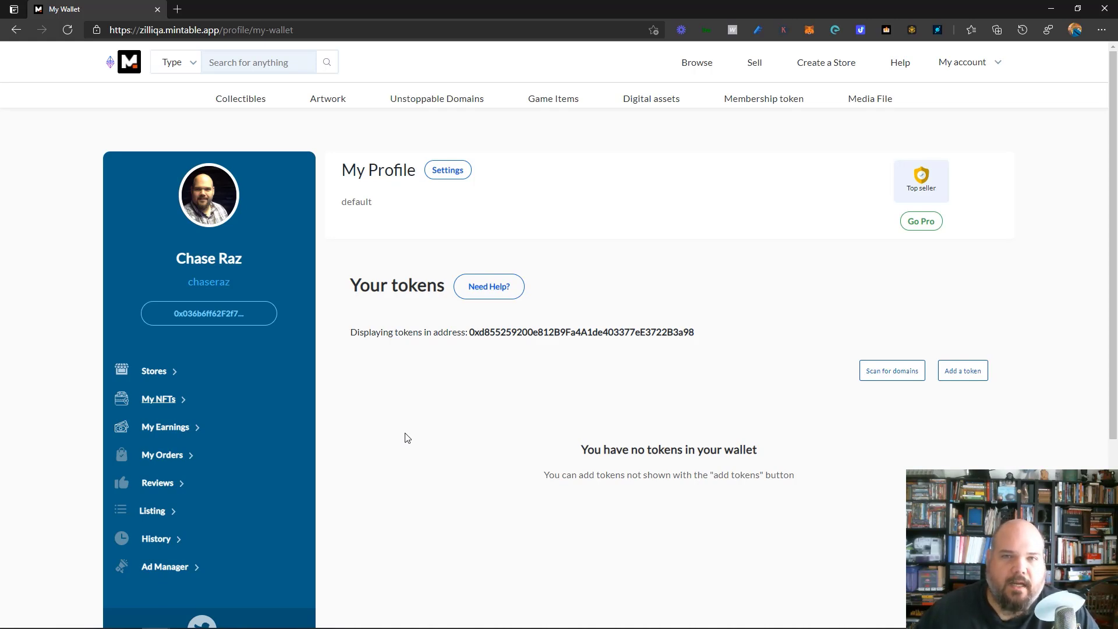
left_click(154, 379)
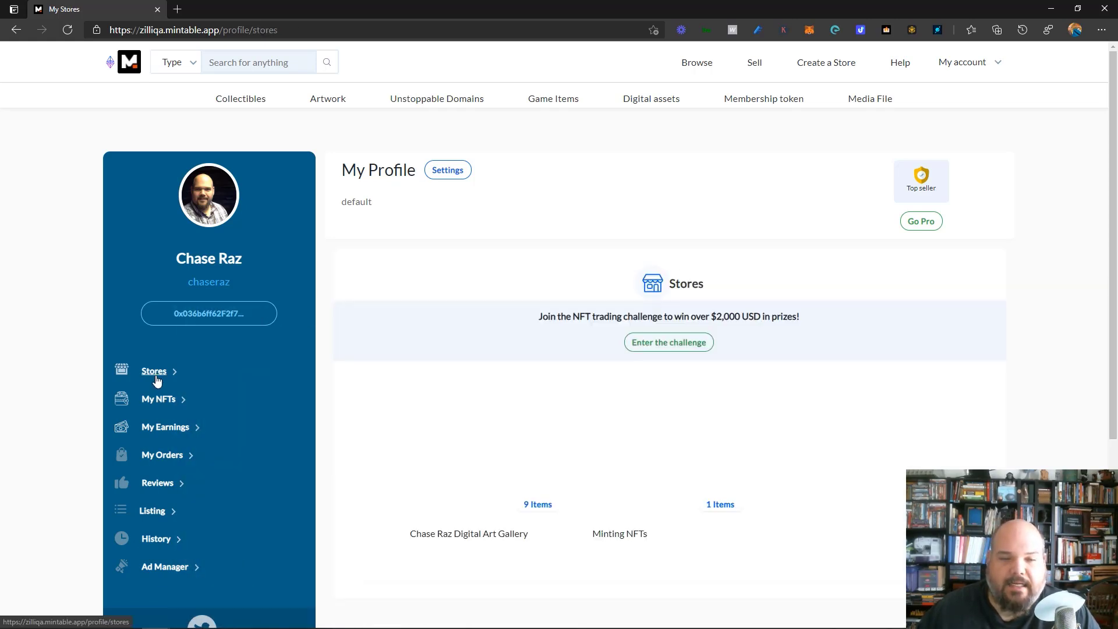
left_click(663, 389)
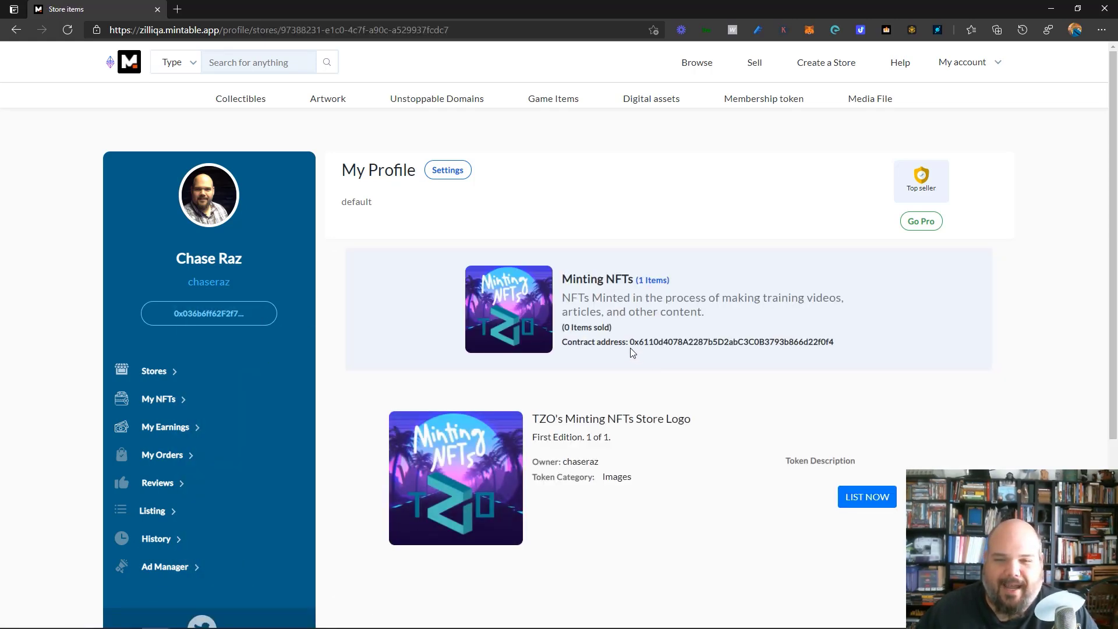
Copy the Minting NFTs store's contract address, try adding it as a token under My NFTs, and reload the page
left_click_drag(630, 344, 843, 355)
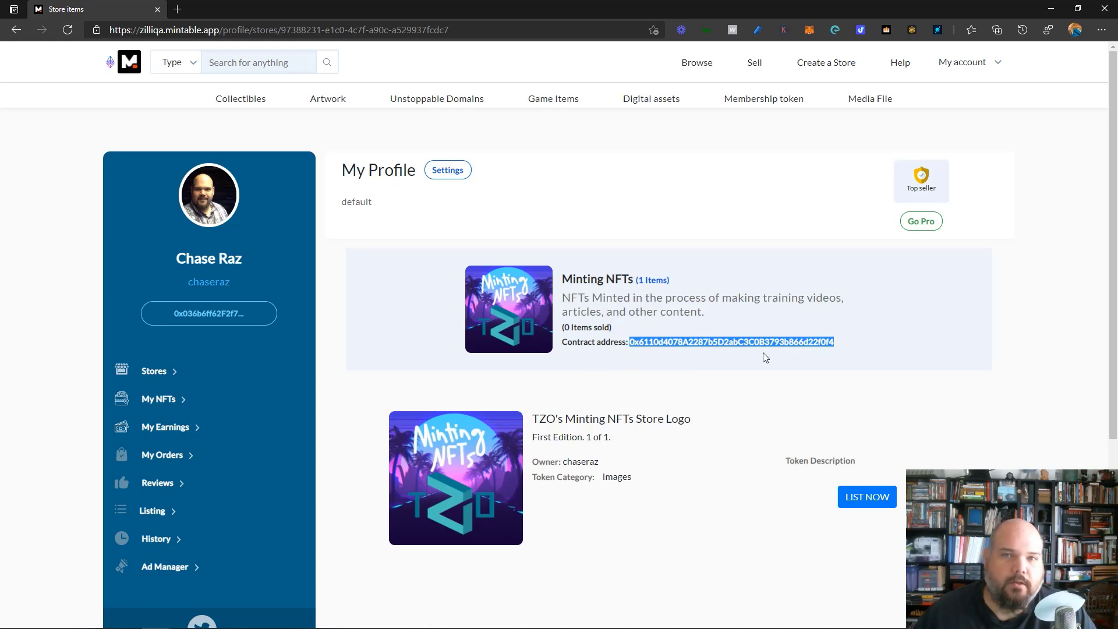
left_click(151, 401)
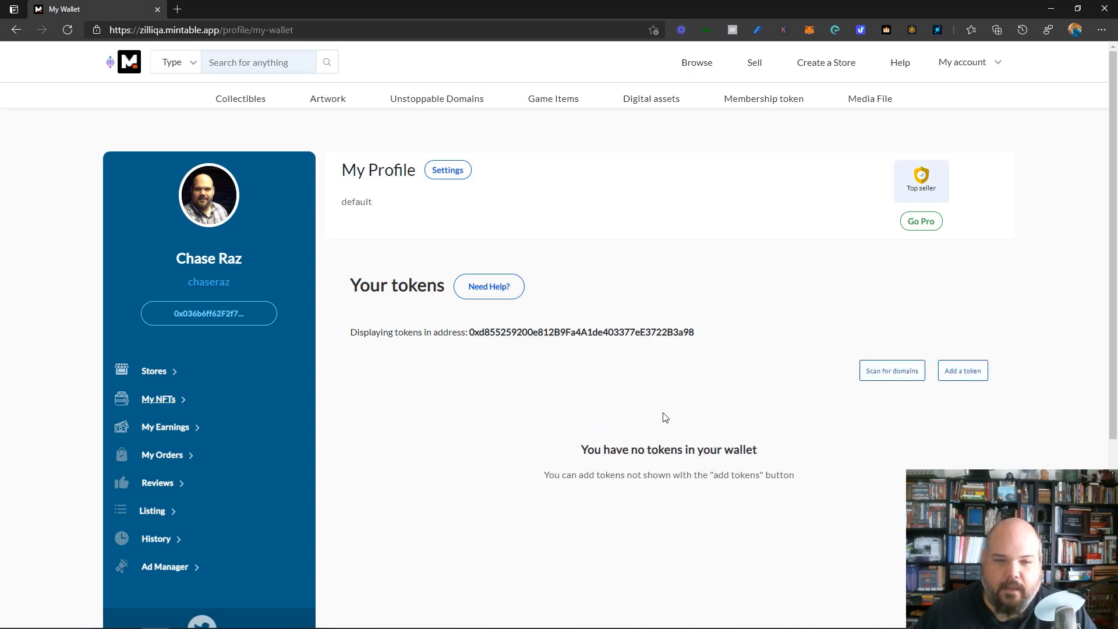
left_click(963, 370)
left_click(450, 132)
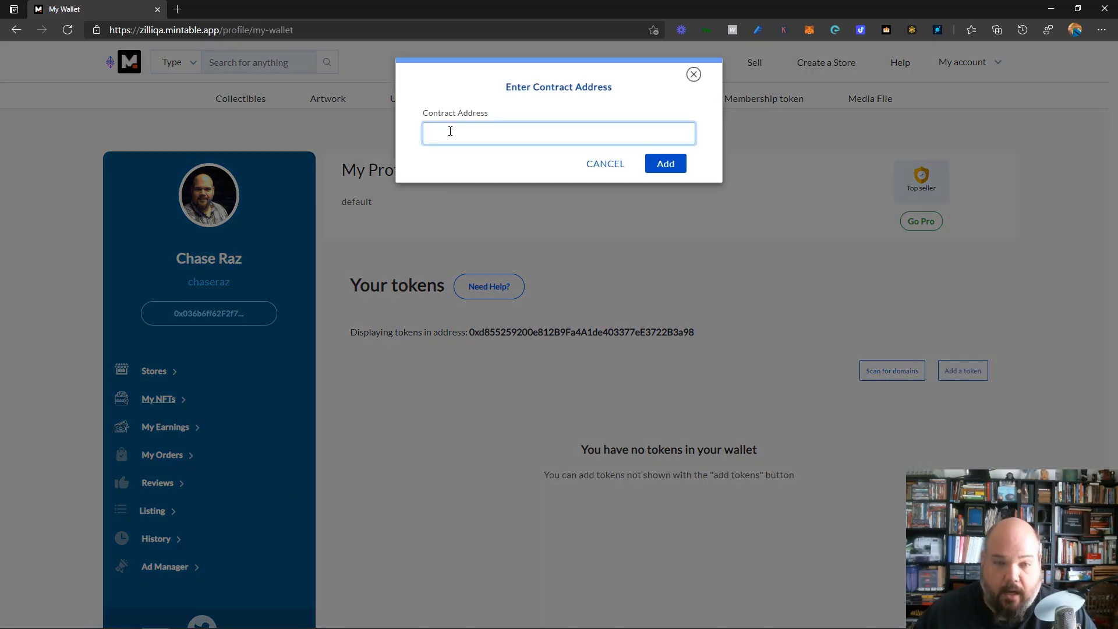
key("ctrl+v")
left_click(666, 165)
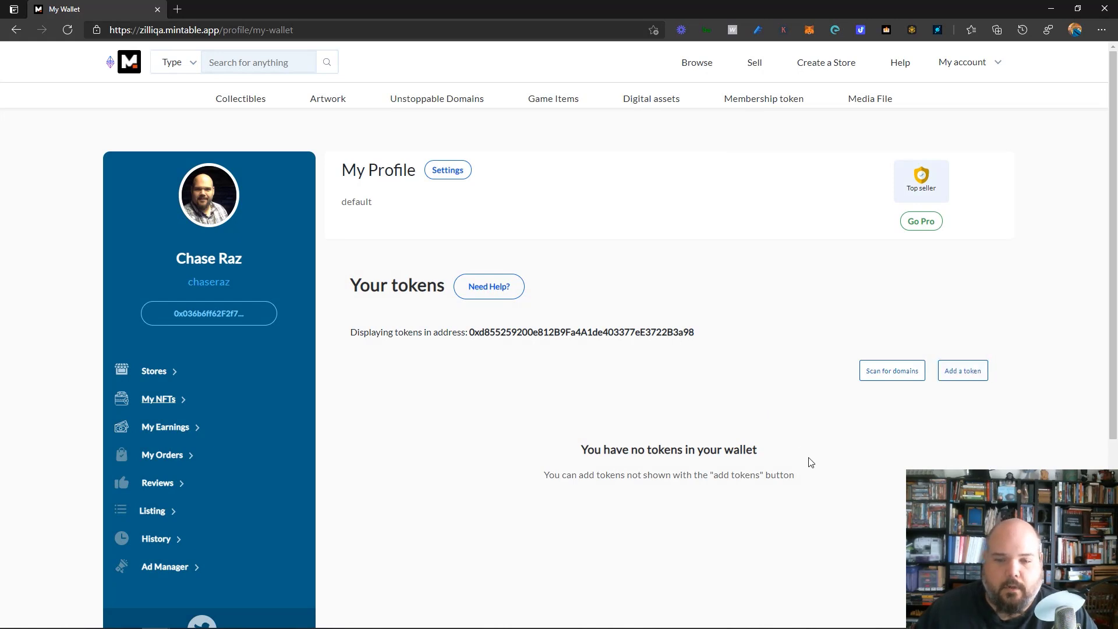
left_click(68, 30)
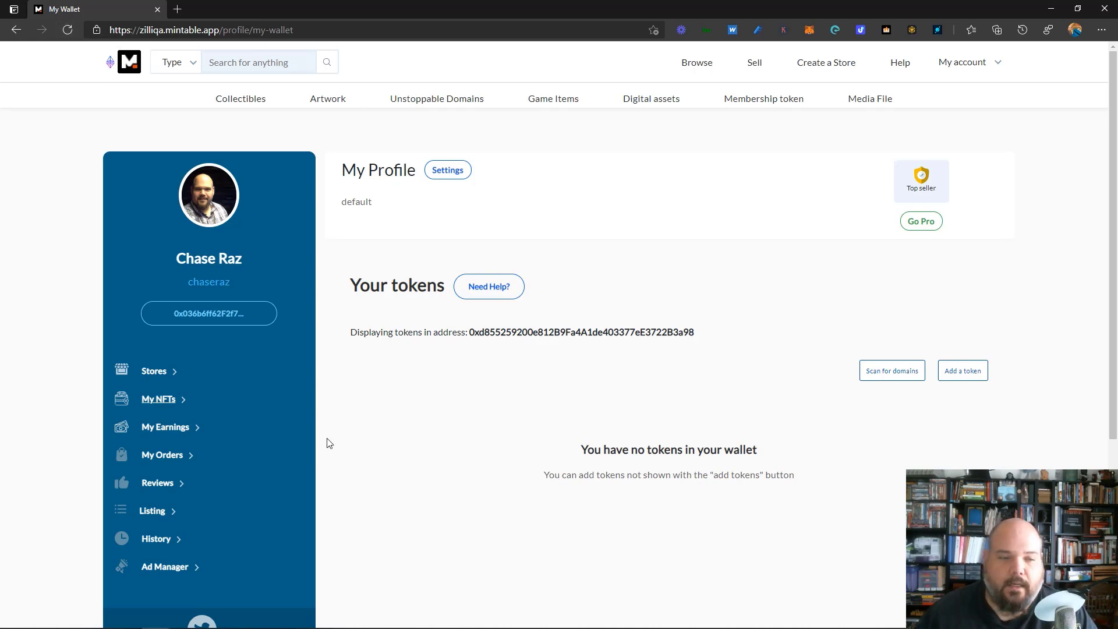
Compare the items in the Minting NFTs store and the digital art gallery store, and recheck My NFTs for the token
left_click(160, 378)
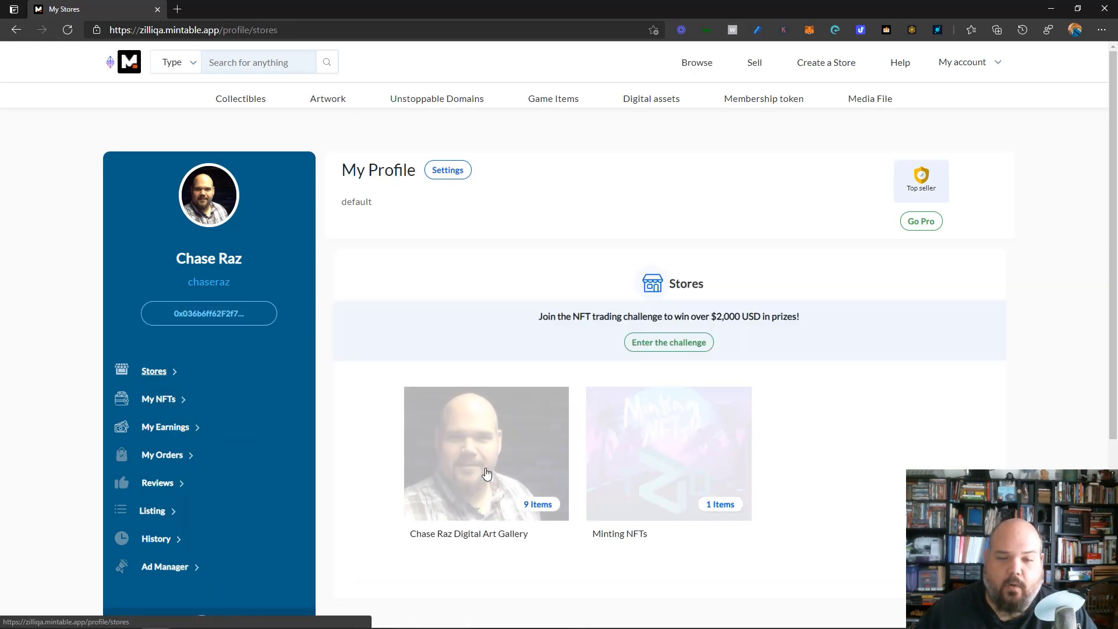
left_click(645, 477)
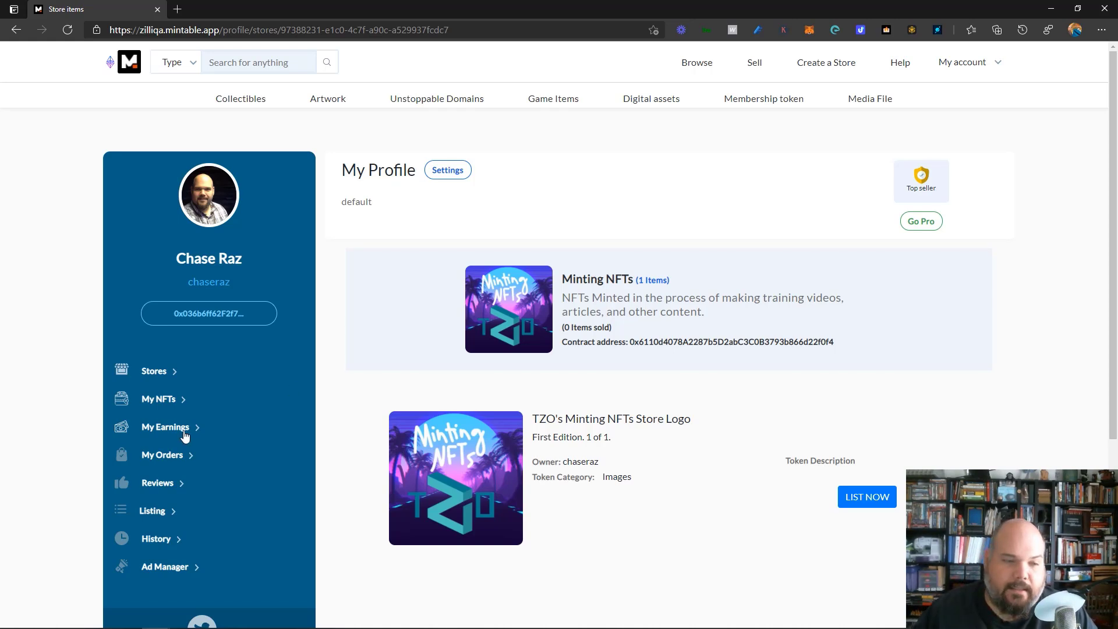
left_click(154, 370)
left_click(499, 533)
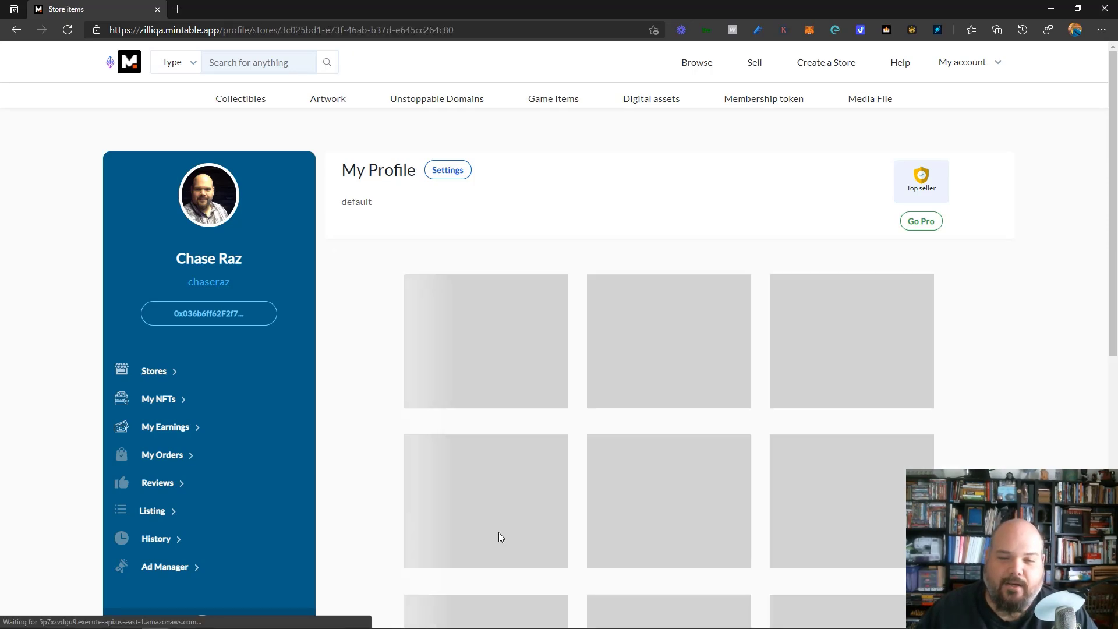
scroll(490, 502, "down", 6)
scroll(469, 495, "up", 6)
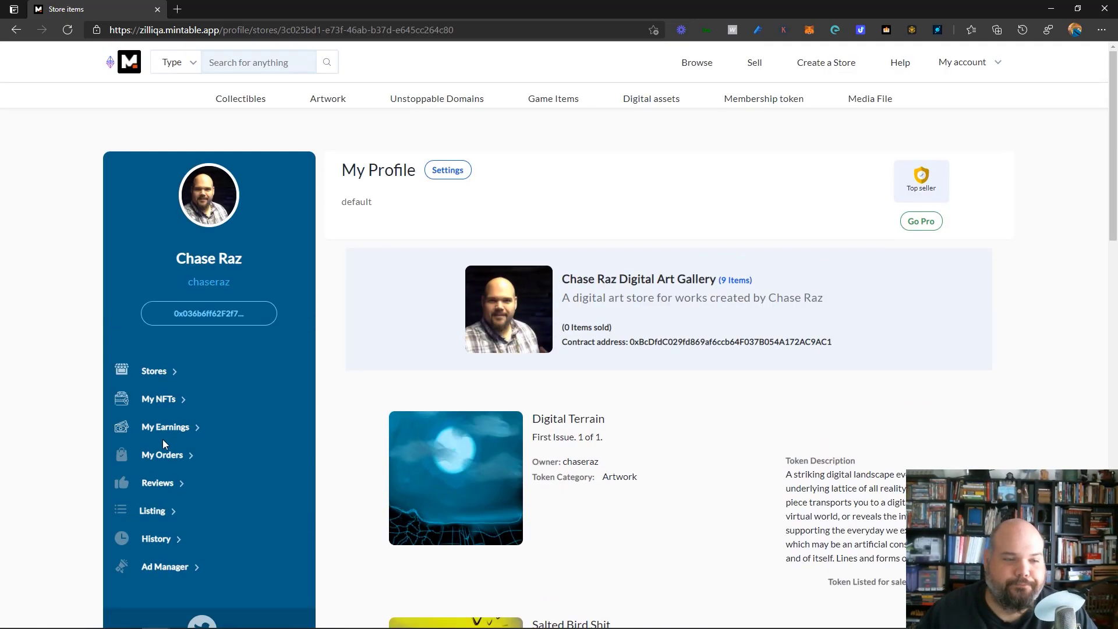
left_click(156, 400)
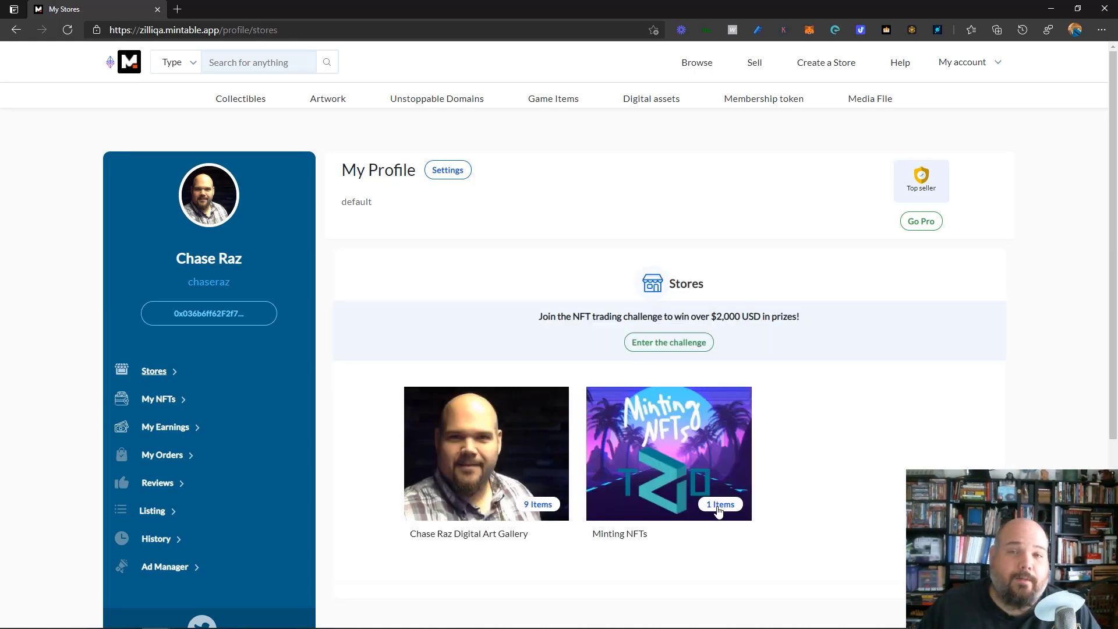
left_click(717, 508)
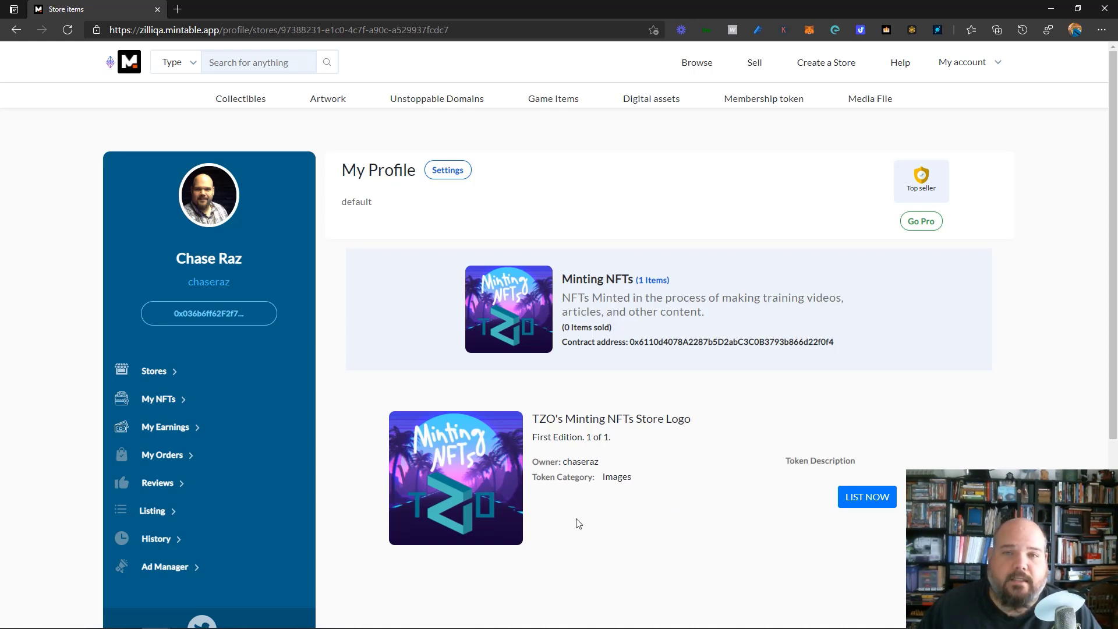
Open the sale listing form for TZO's Minting NFTs Store Logo, review its fields, and return to the profile without listing
left_click(867, 496)
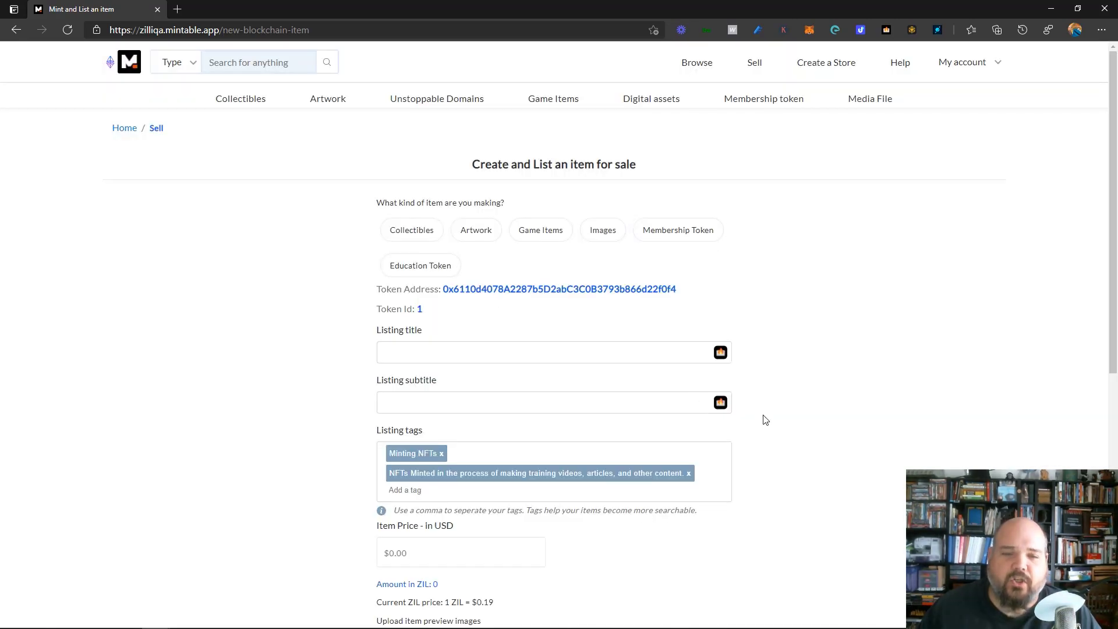
scroll(765, 419, "down", 2)
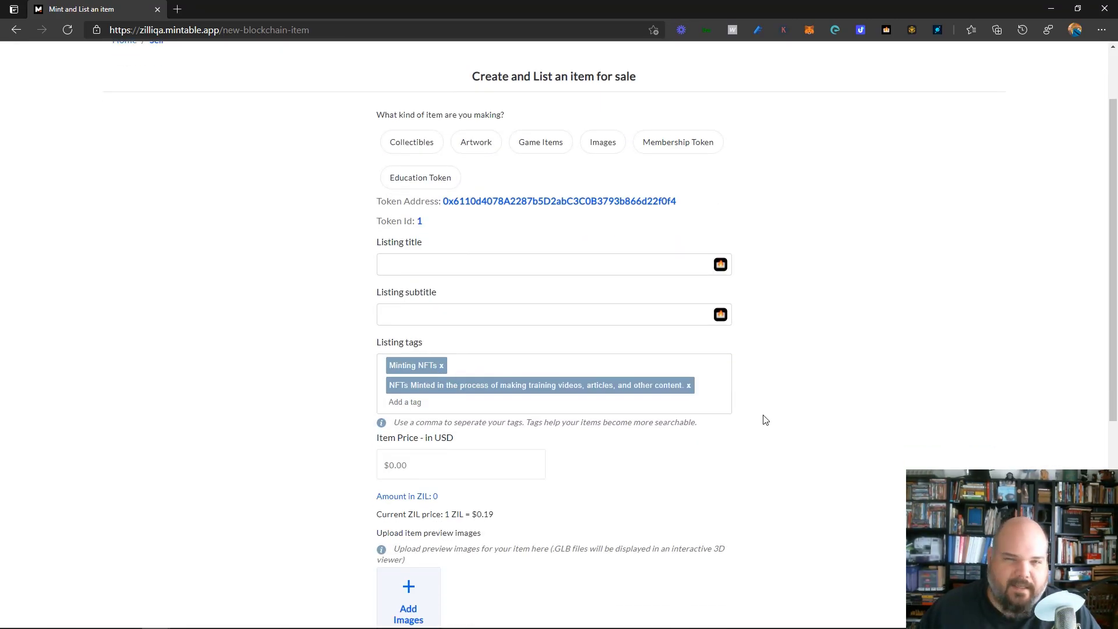
scroll(765, 419, "down", 3)
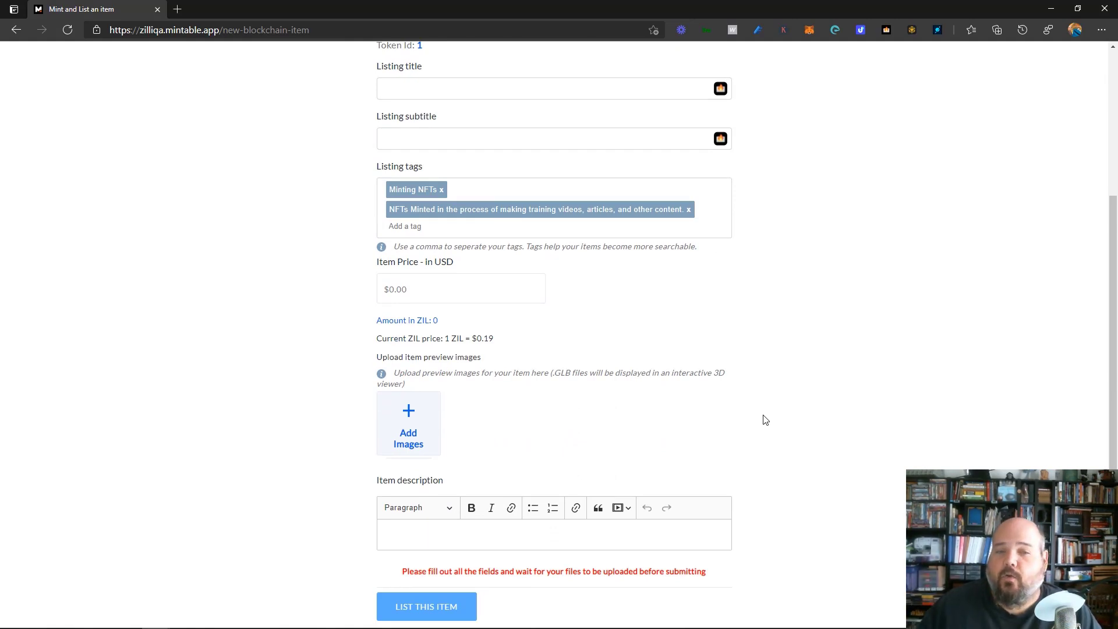
scroll(765, 419, "up", 5)
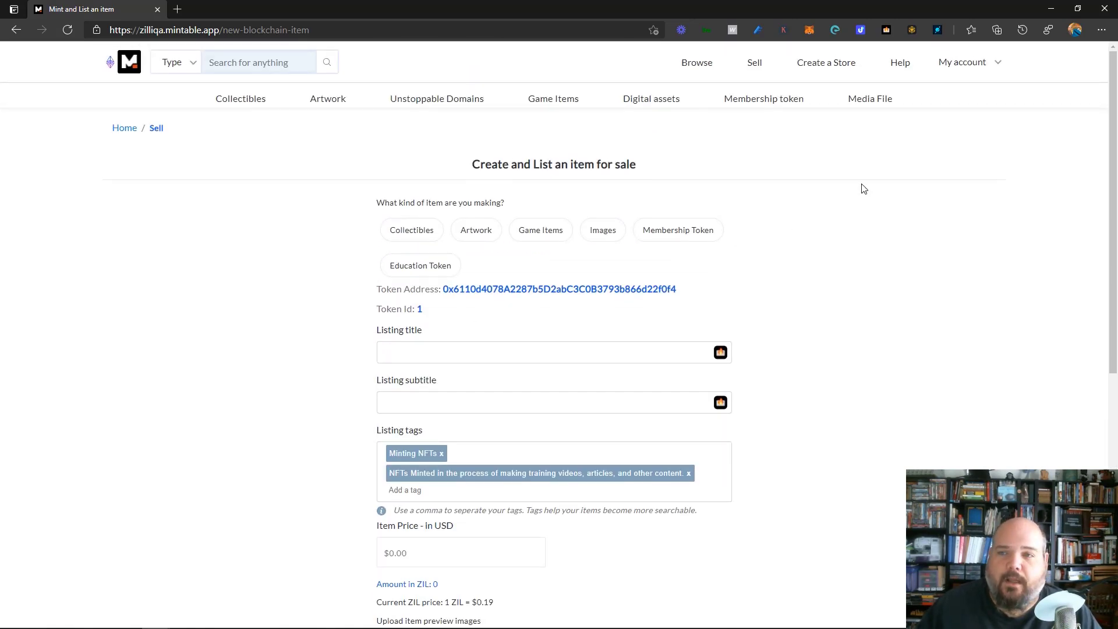
left_click(962, 64)
left_click(953, 97)
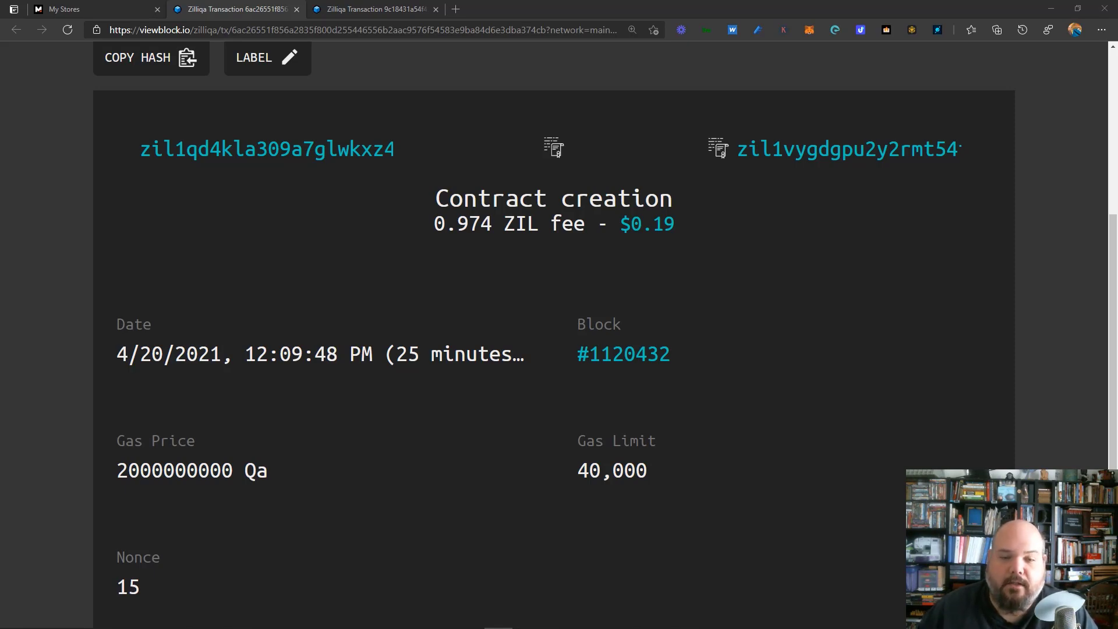
Compare the fees and details of the contract creation and minting transactions on the ViewBlock explorer
left_click(381, 11)
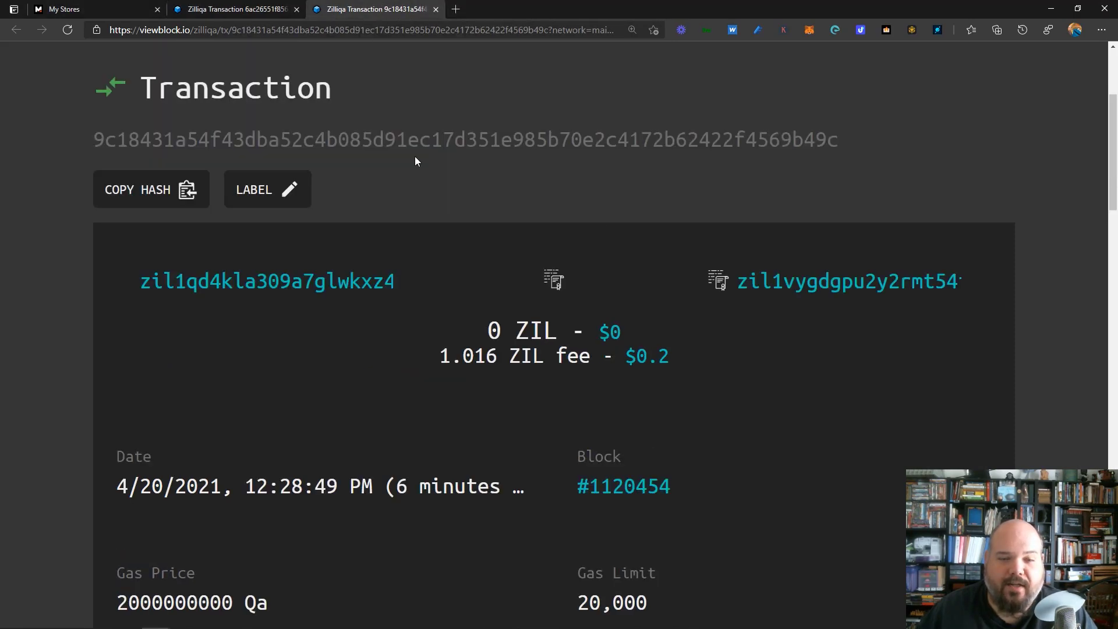
scroll(415, 162, "down", 2)
scroll(415, 161, "down", 2)
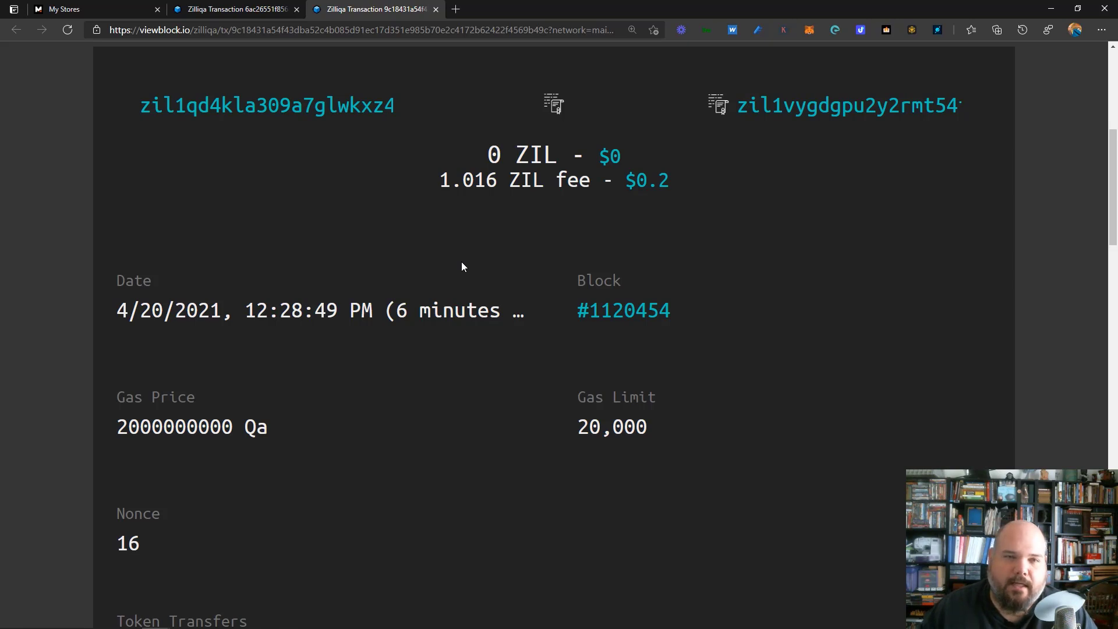
left_click(251, 10)
left_click(359, 13)
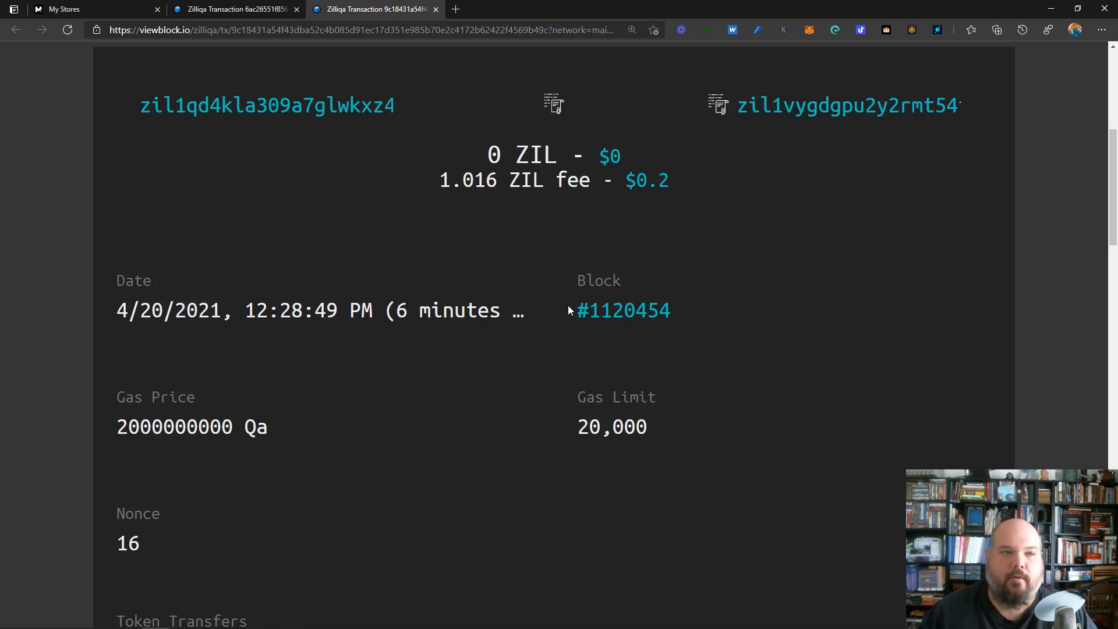
Return to the Minting NFTs store and reopen the logo token's listing form to examine its title, tags, price and description fields
left_click(90, 9)
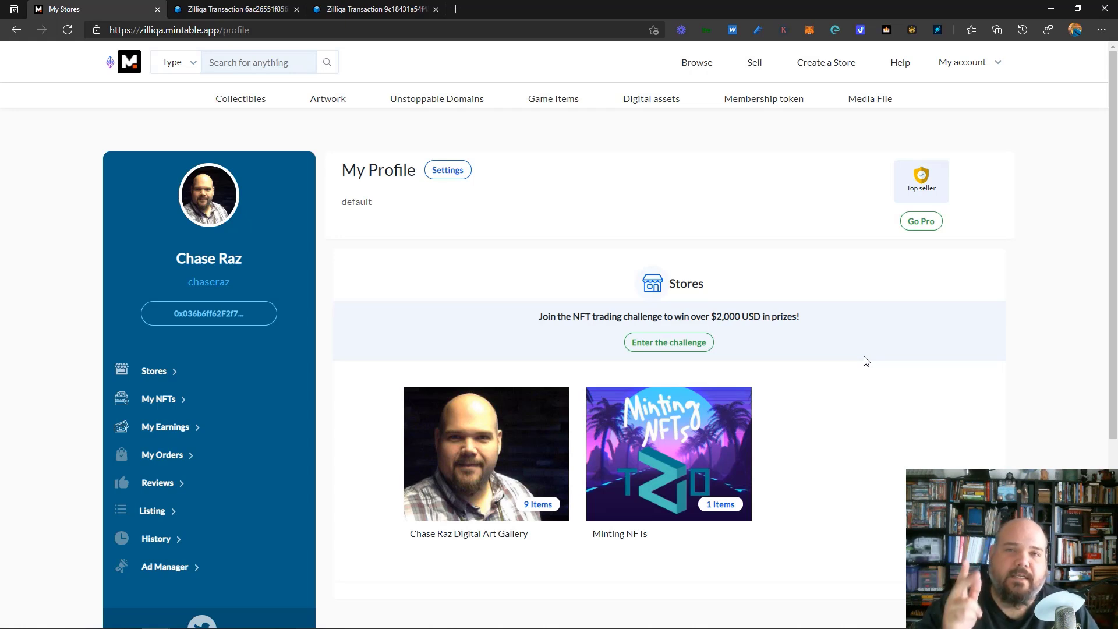
left_click(641, 466)
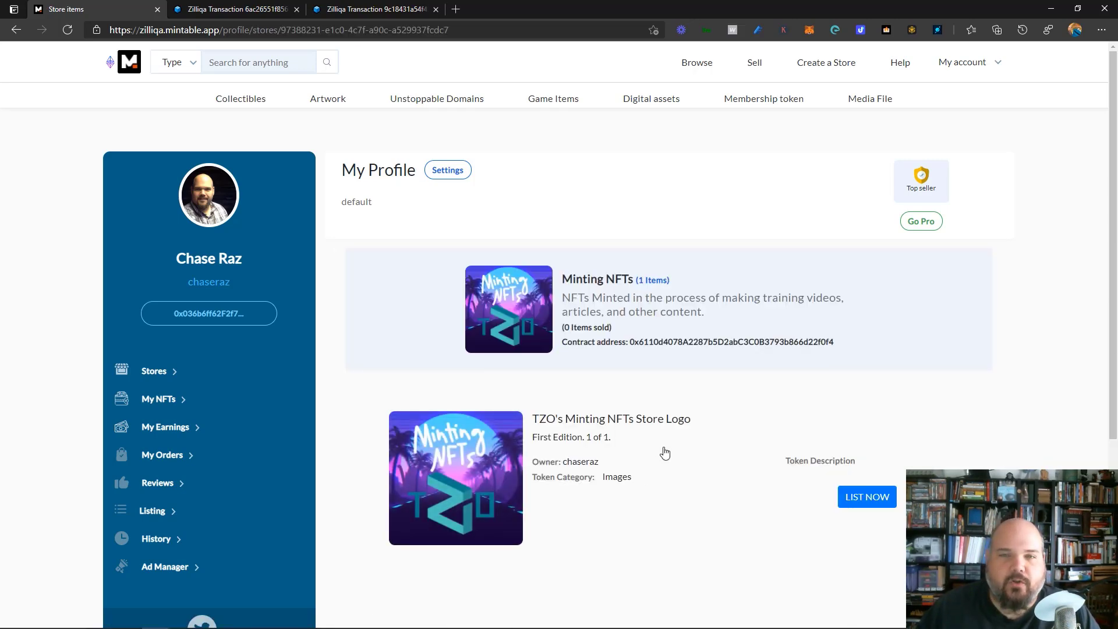
scroll(663, 452, "down", 2)
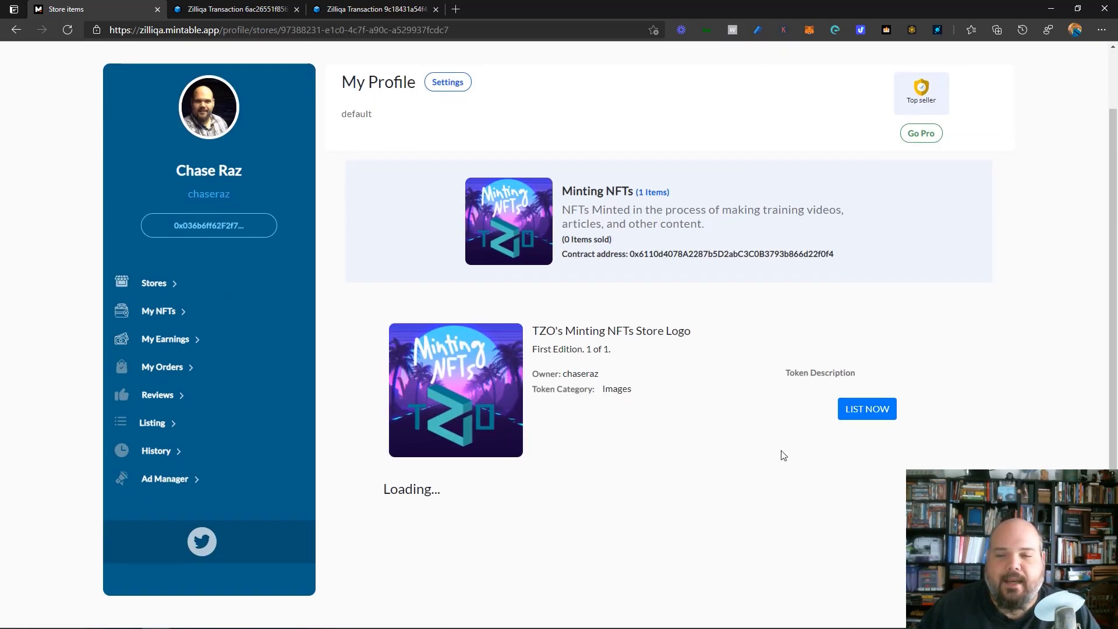
left_click(865, 413)
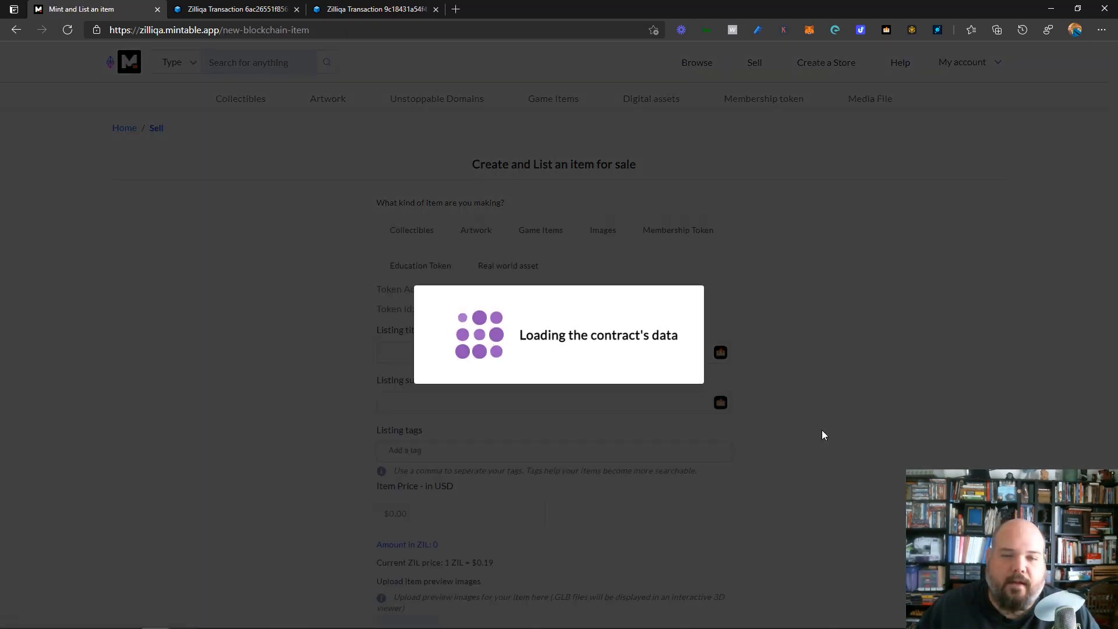
scroll(822, 431, "down", 3)
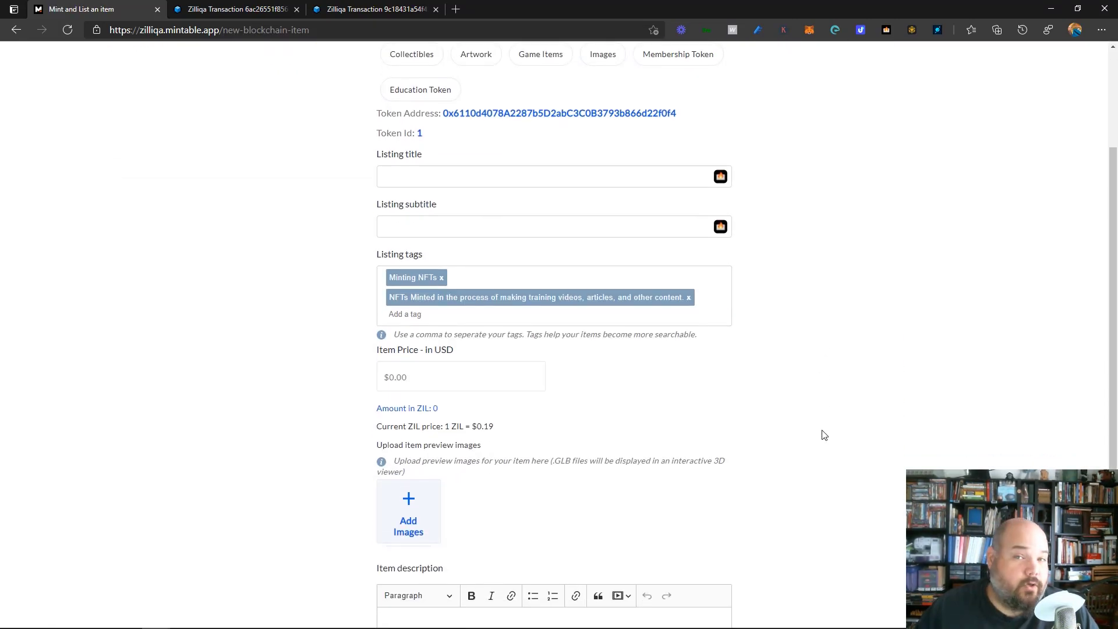
scroll(824, 435, "down", 2)
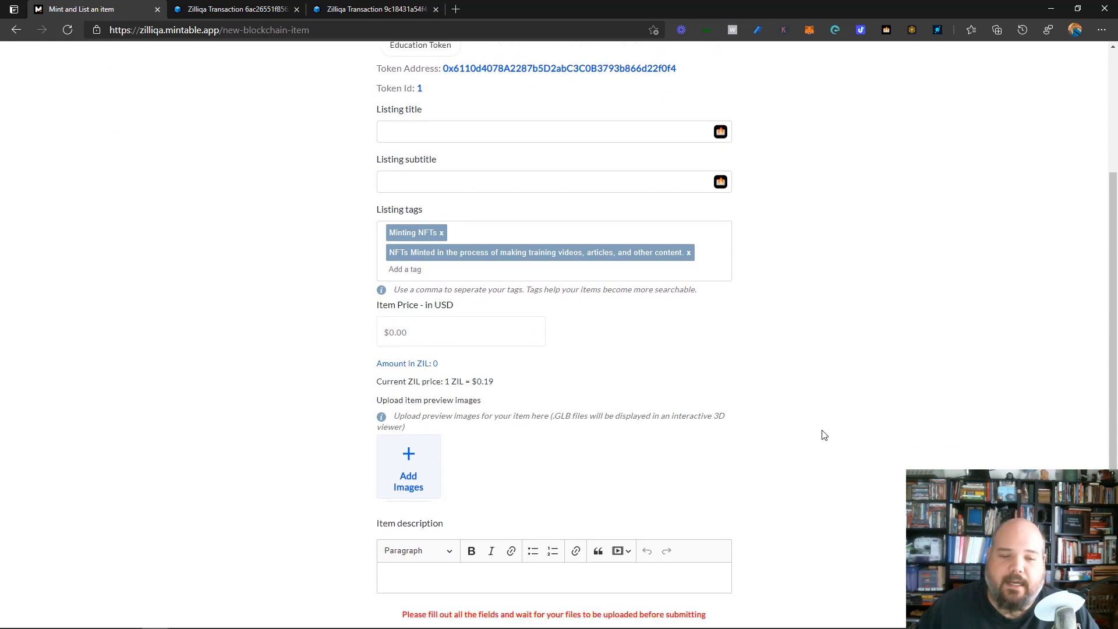
scroll(823, 434, "up", 2)
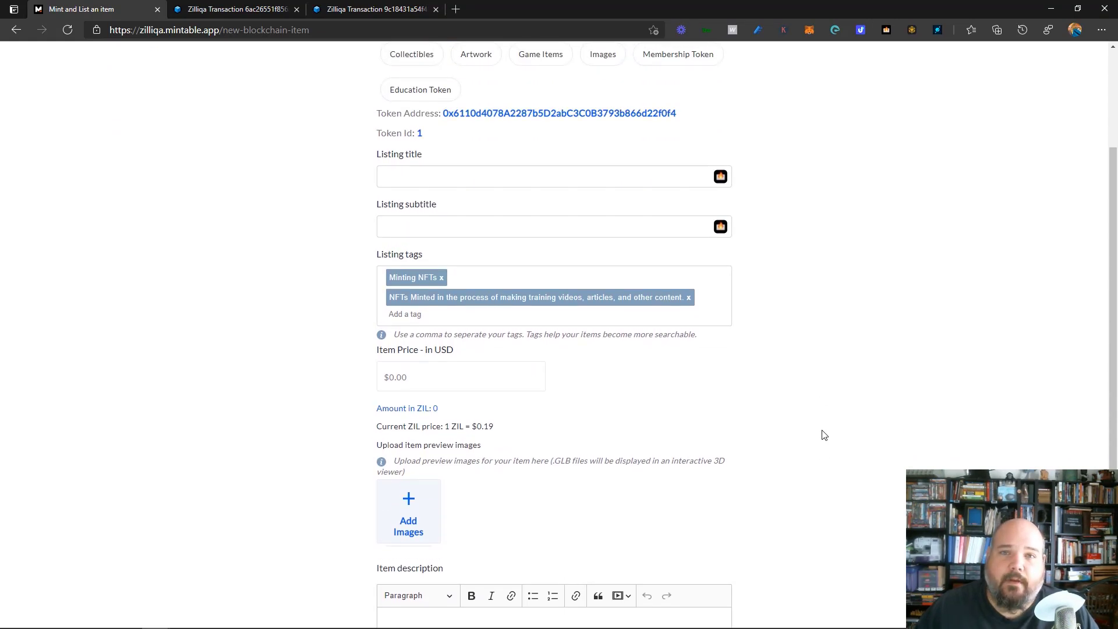